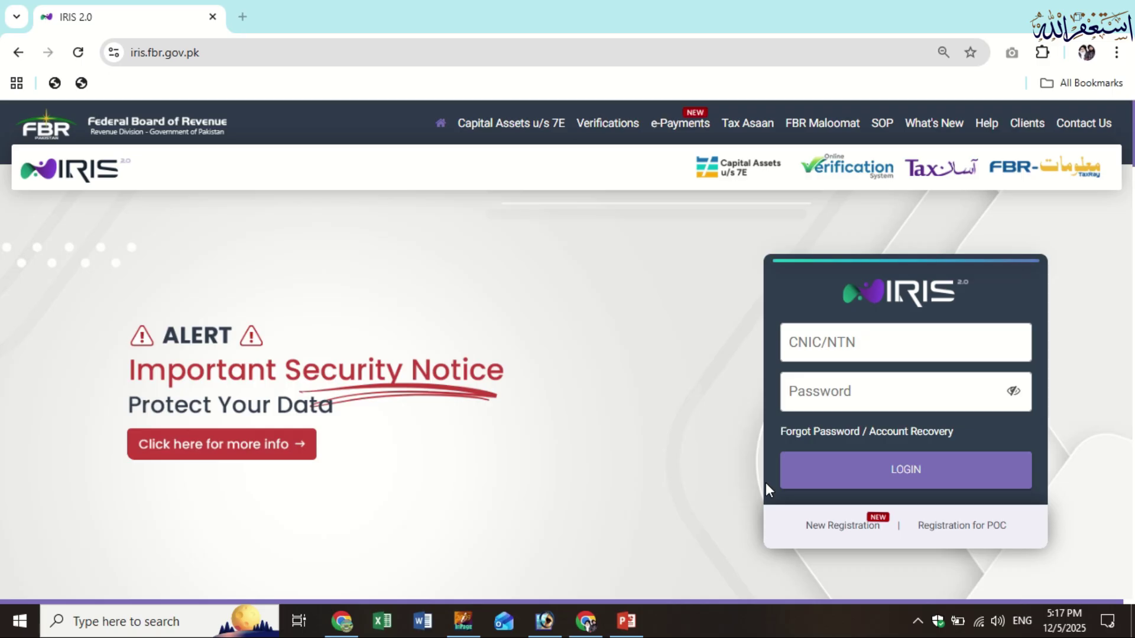
# Click into the login CNIC/NTN and Password fields, then open the New Registration form
pyautogui.click(872, 338)
pyautogui.click(880, 399)
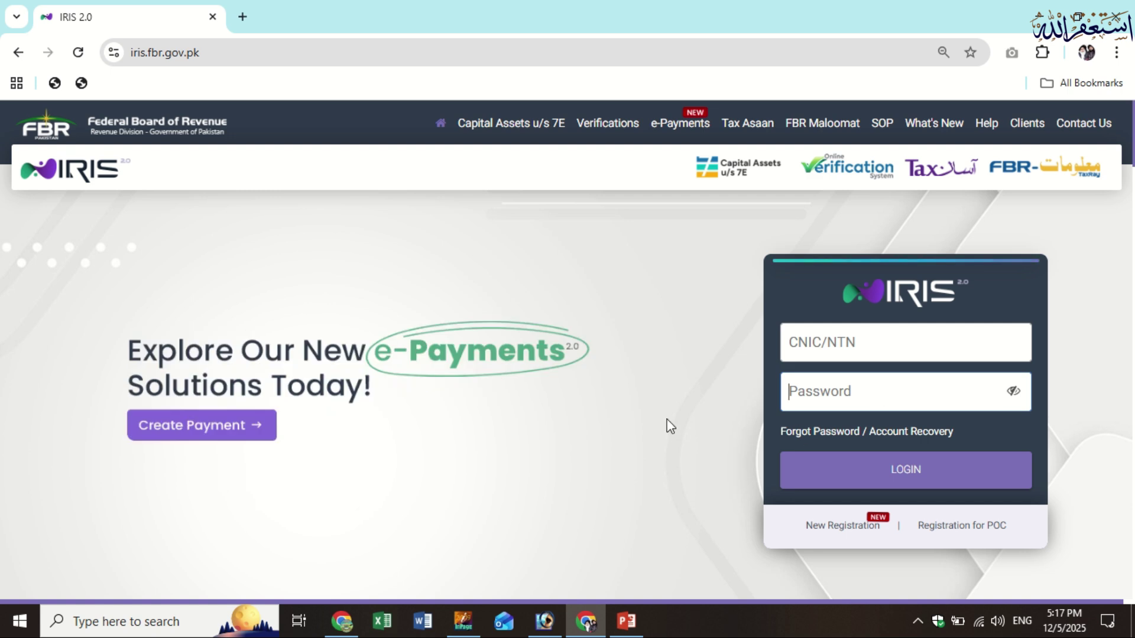
pyautogui.click(851, 528)
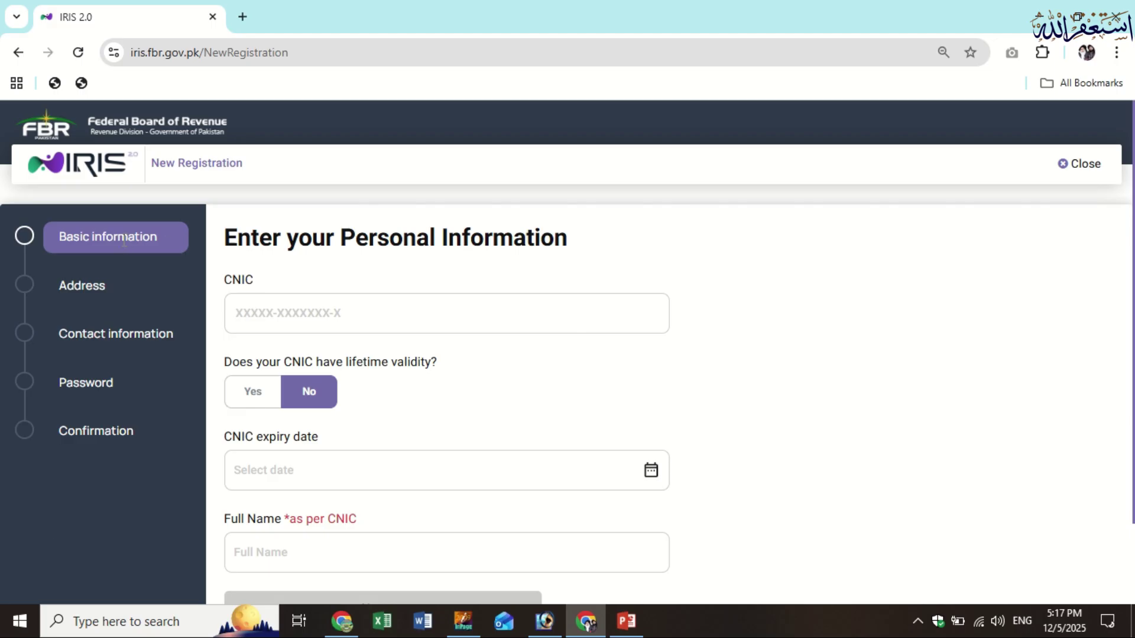
# Select the CNIC field, then the Full Name field on the Basic information step
pyautogui.click(244, 314)
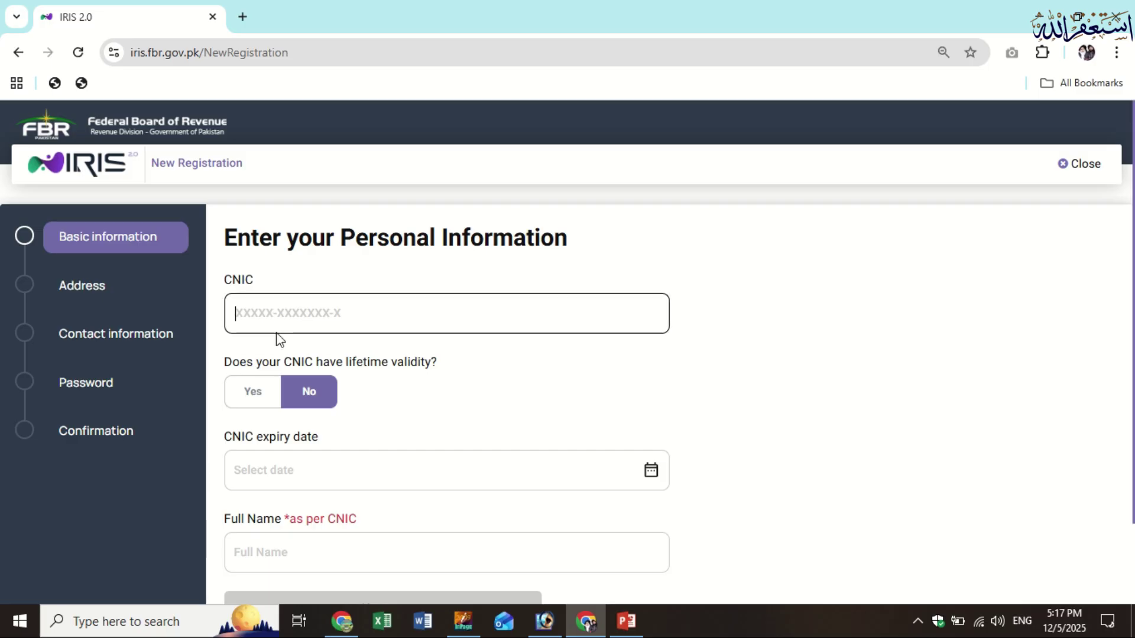
pyautogui.scroll(-2, 282, 378)
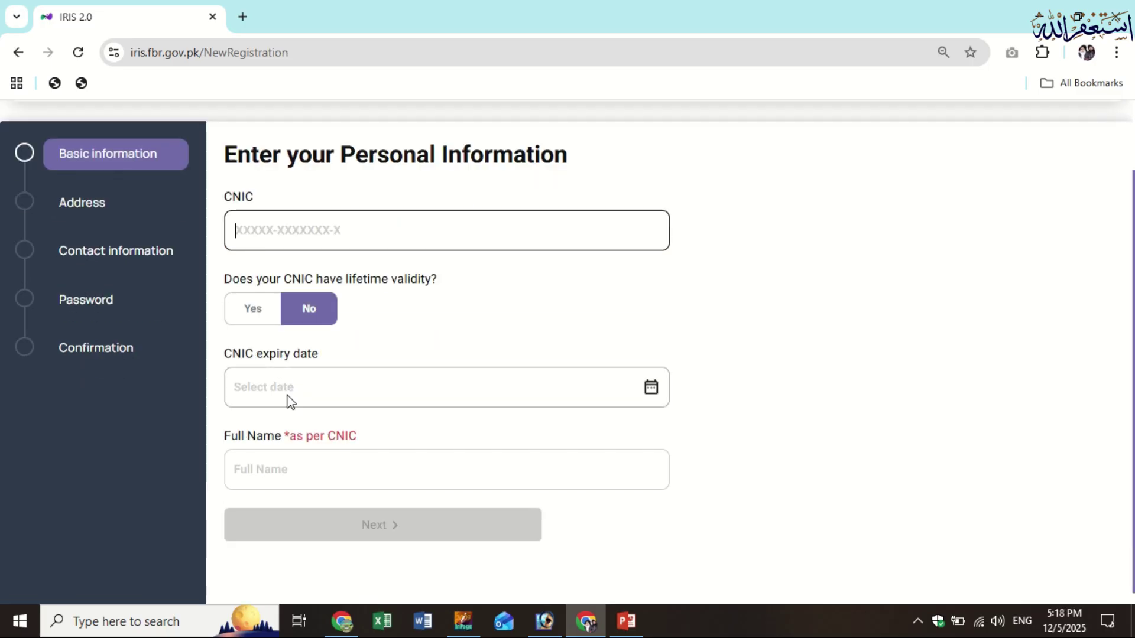
pyautogui.click(309, 464)
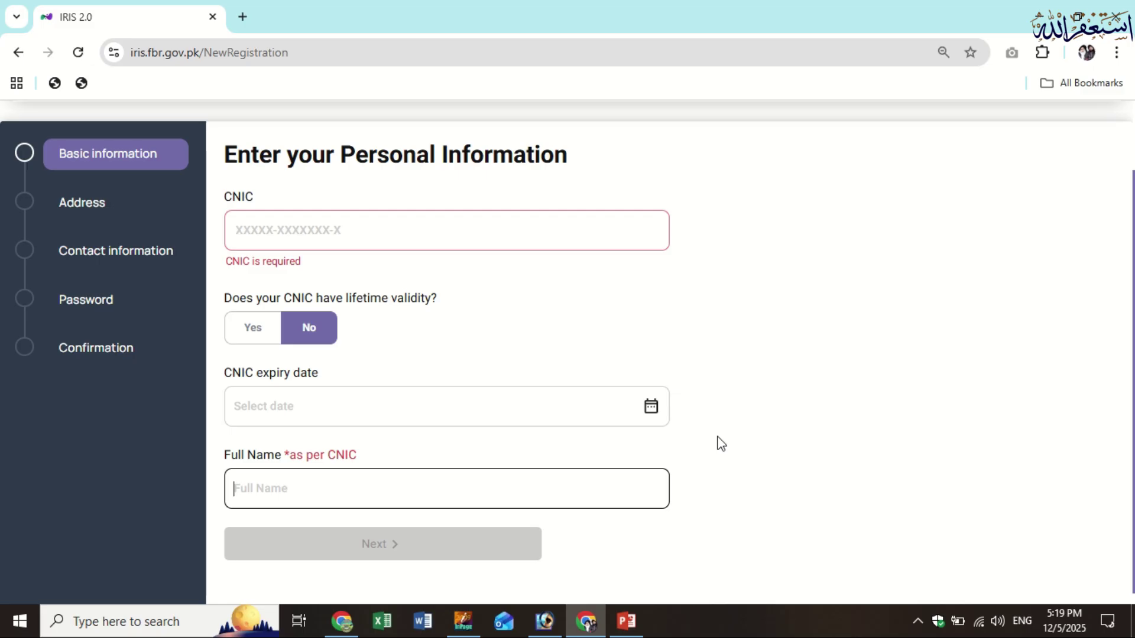
# Scroll the Basic information form back up to the top of the registration page
pyautogui.scroll(2, 706, 437)
pyautogui.scroll(-2, 708, 438)
pyautogui.scroll(2, 565, 400)
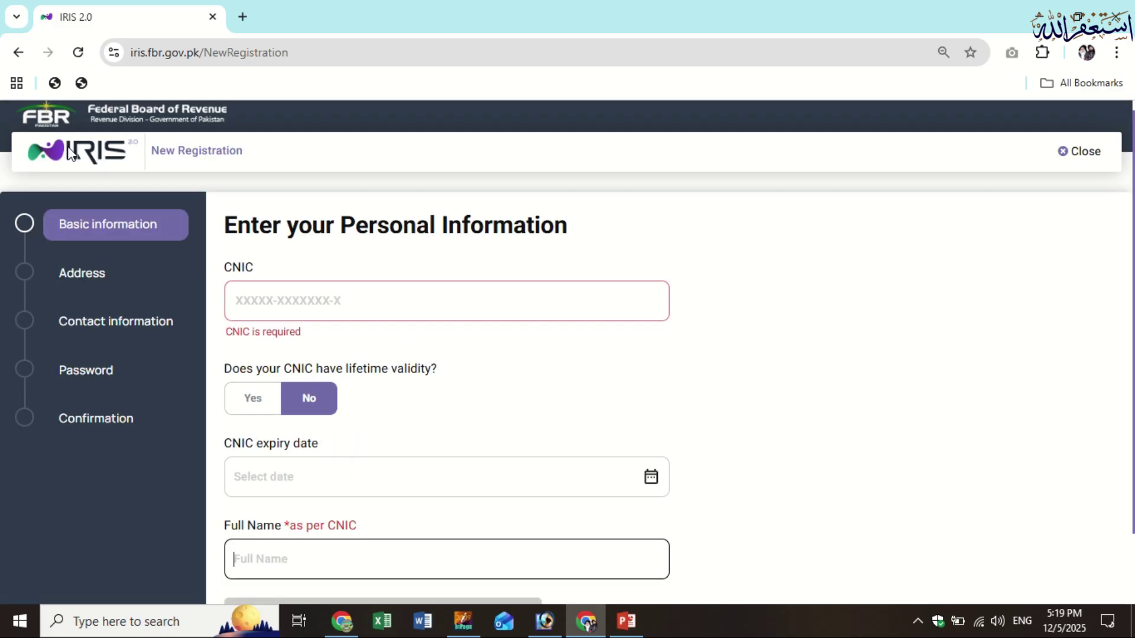
# Close the registration form and log in with the taxpayer's CNIC/NTN and password
pyautogui.click(1079, 155)
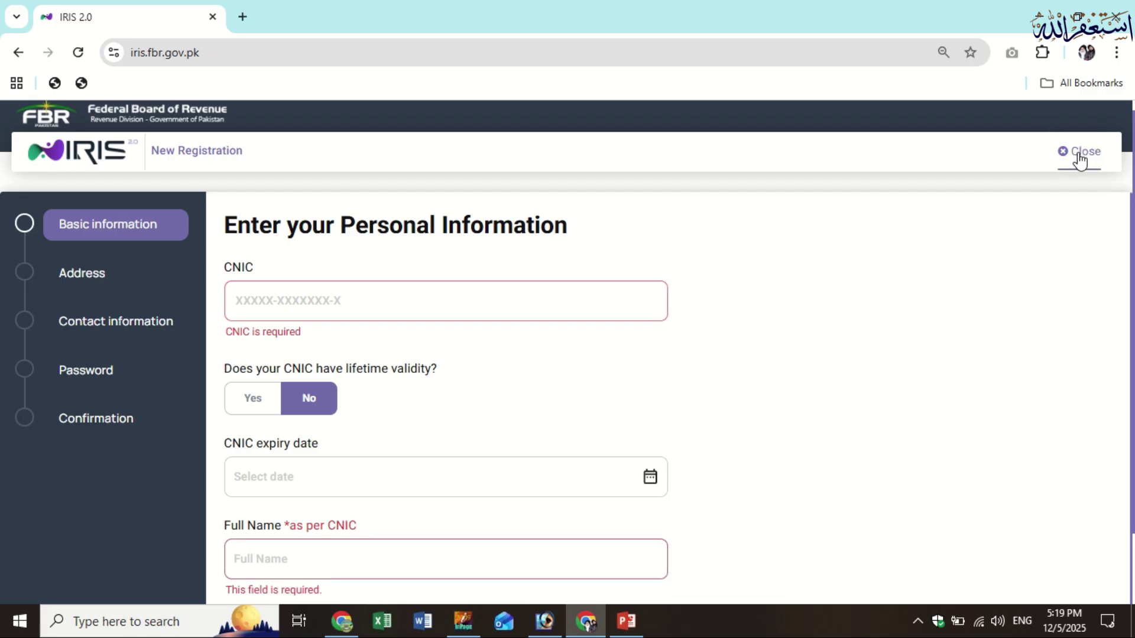
pyautogui.click(875, 331)
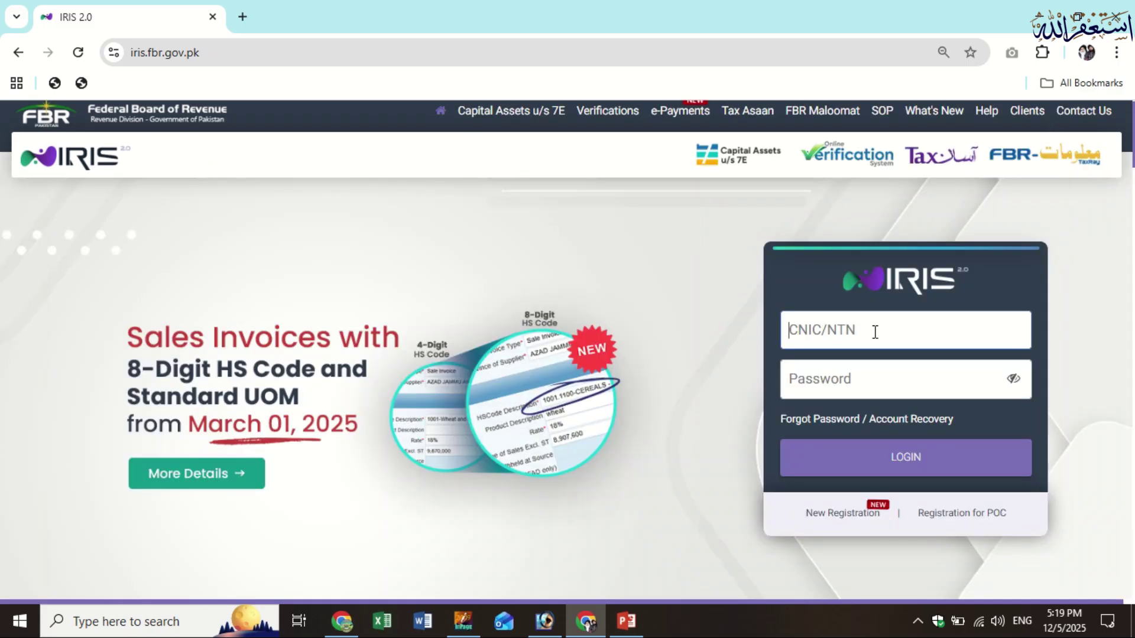
pyautogui.click(877, 384)
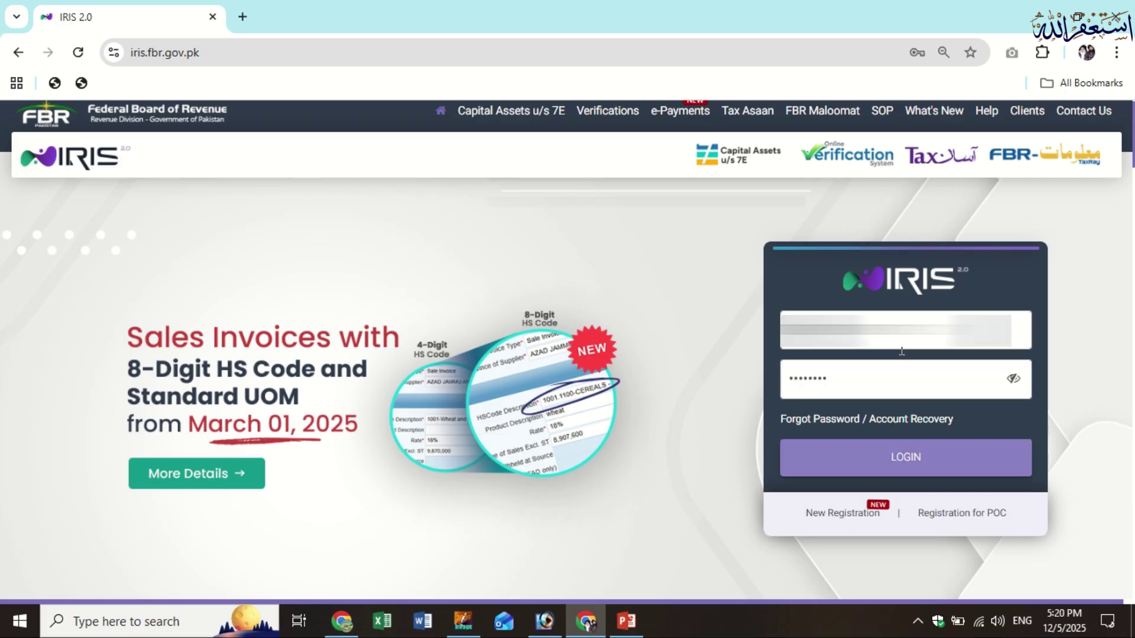
pyautogui.click(905, 458)
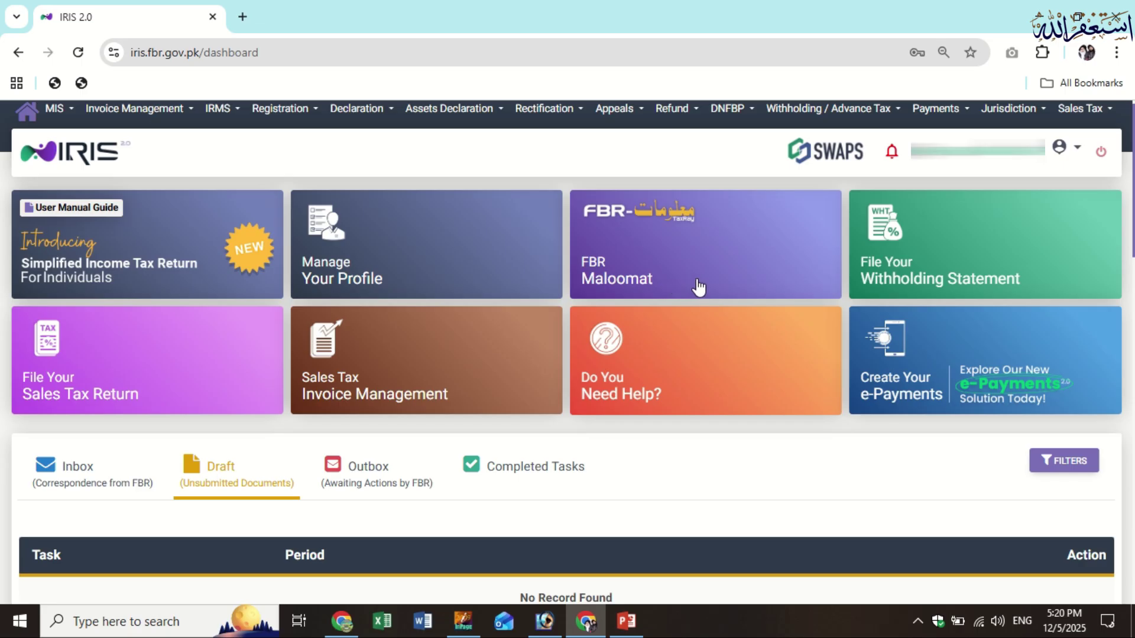
pyautogui.moveTo(916, 287)
pyautogui.moveTo(664, 409)
pyautogui.click(1065, 155)
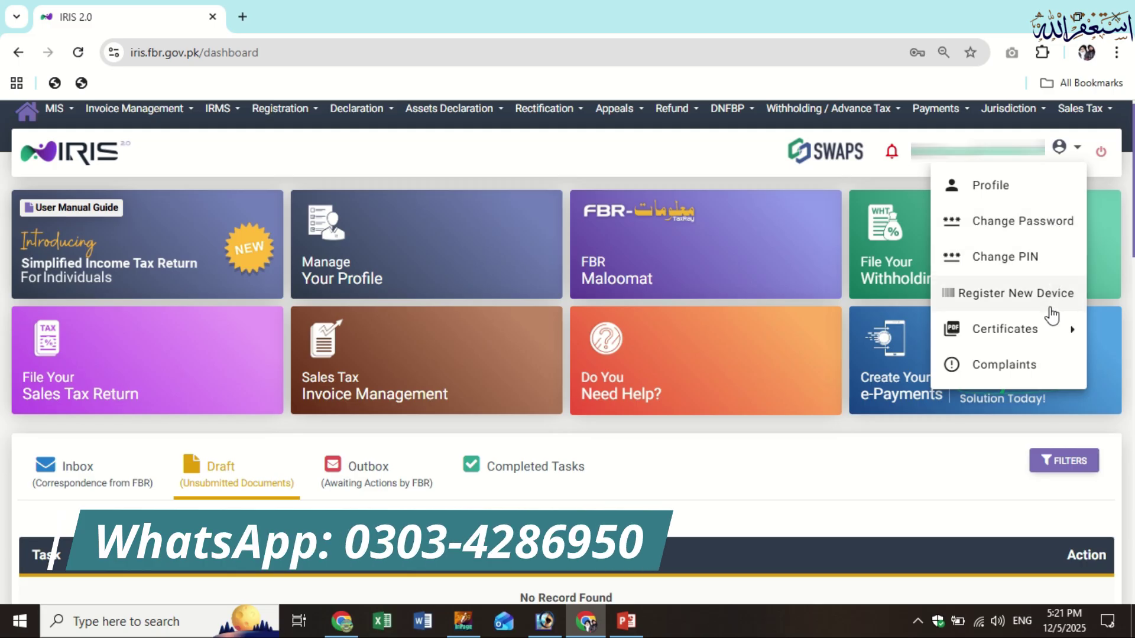
pyautogui.moveTo(1039, 343)
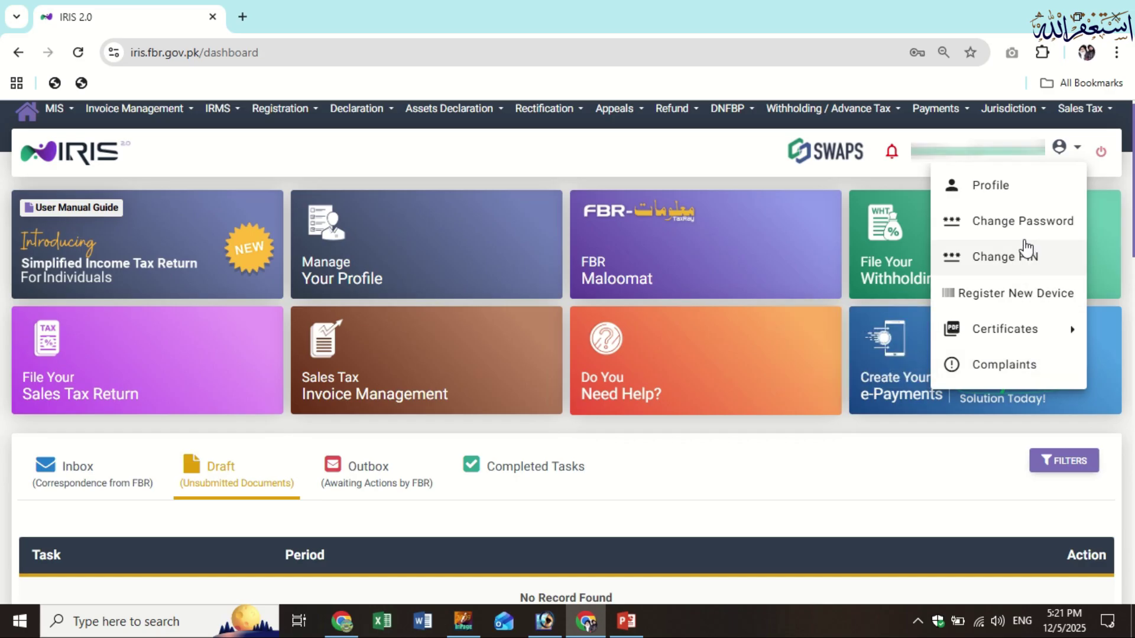
pyautogui.moveTo(1026, 325)
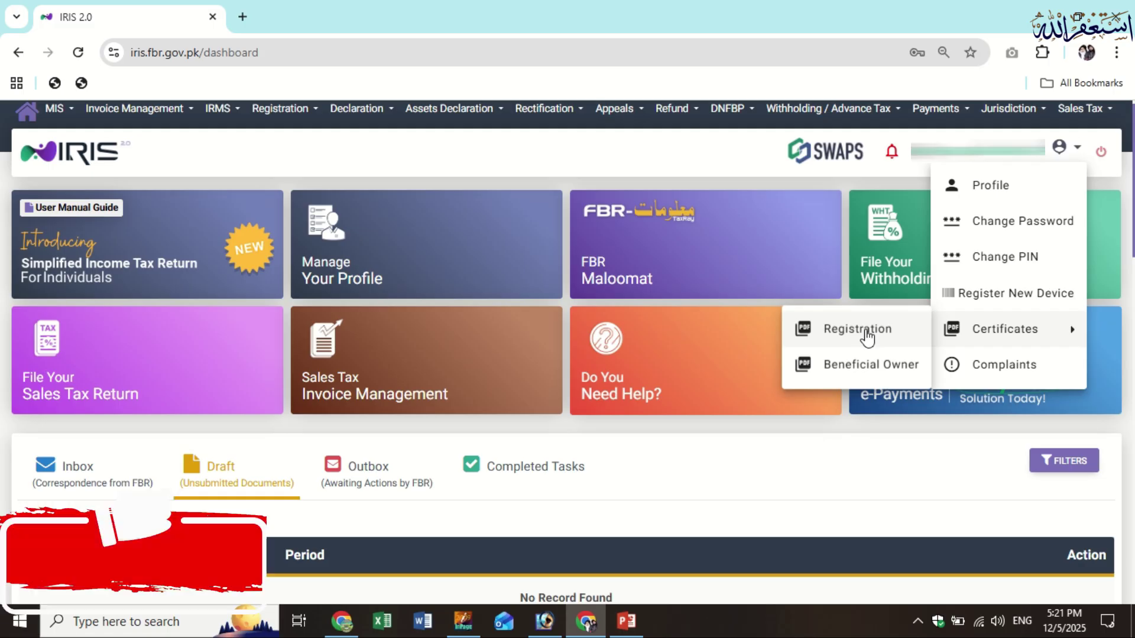
pyautogui.click(1060, 149)
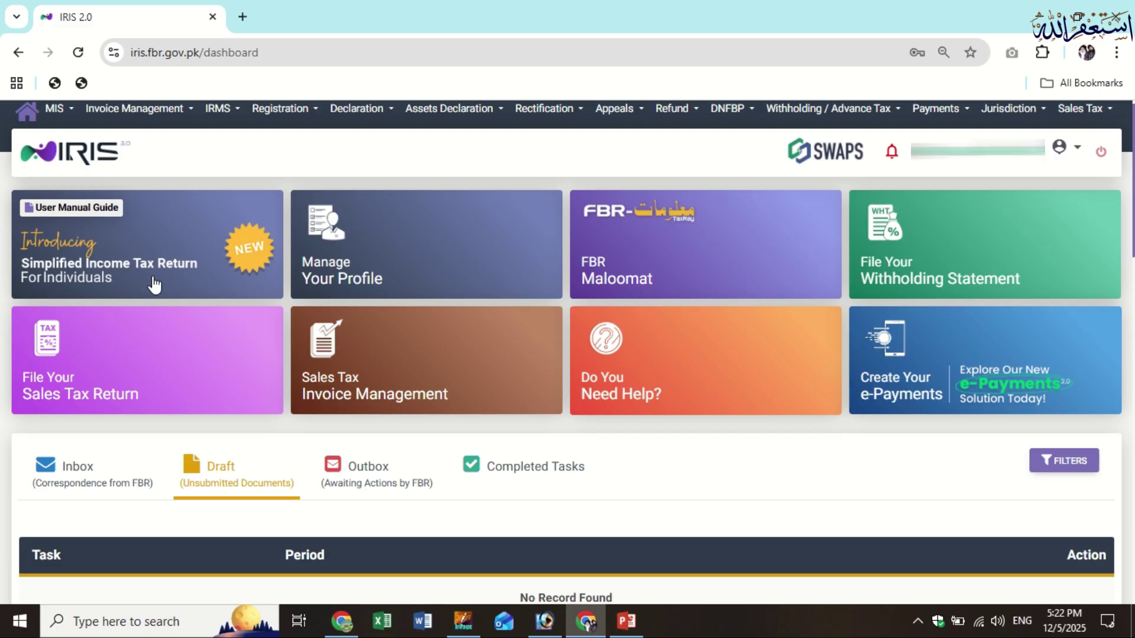
# Start a Simplified Income Tax Return for Individuals for tax period 01-JUL-2024 - 30-JUN-2025
pyautogui.click(377, 118)
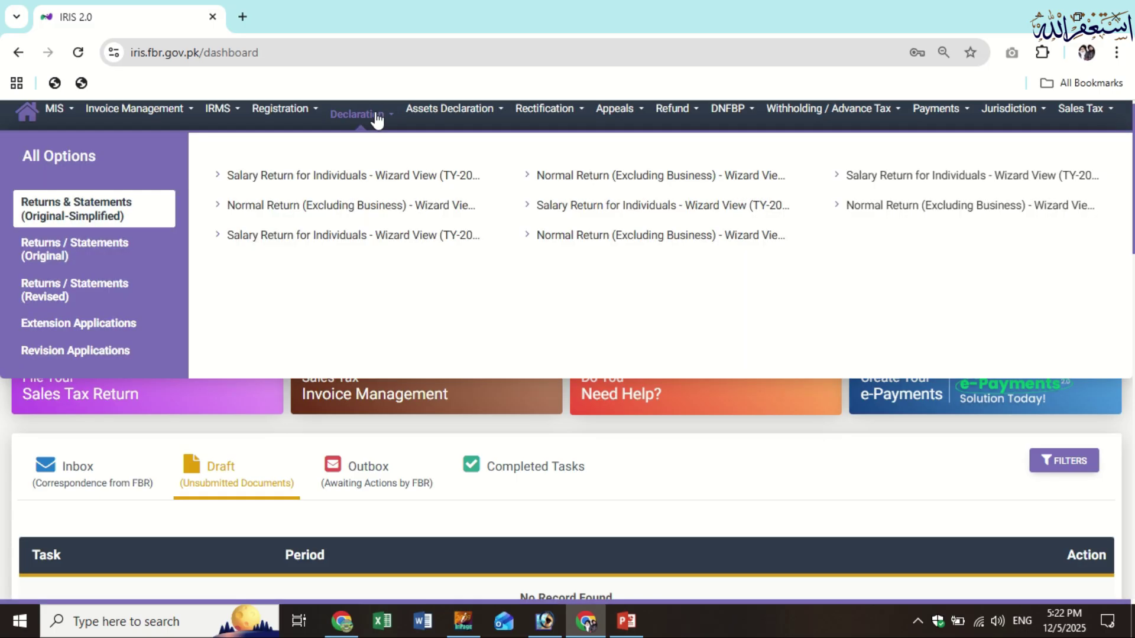
pyautogui.click(140, 267)
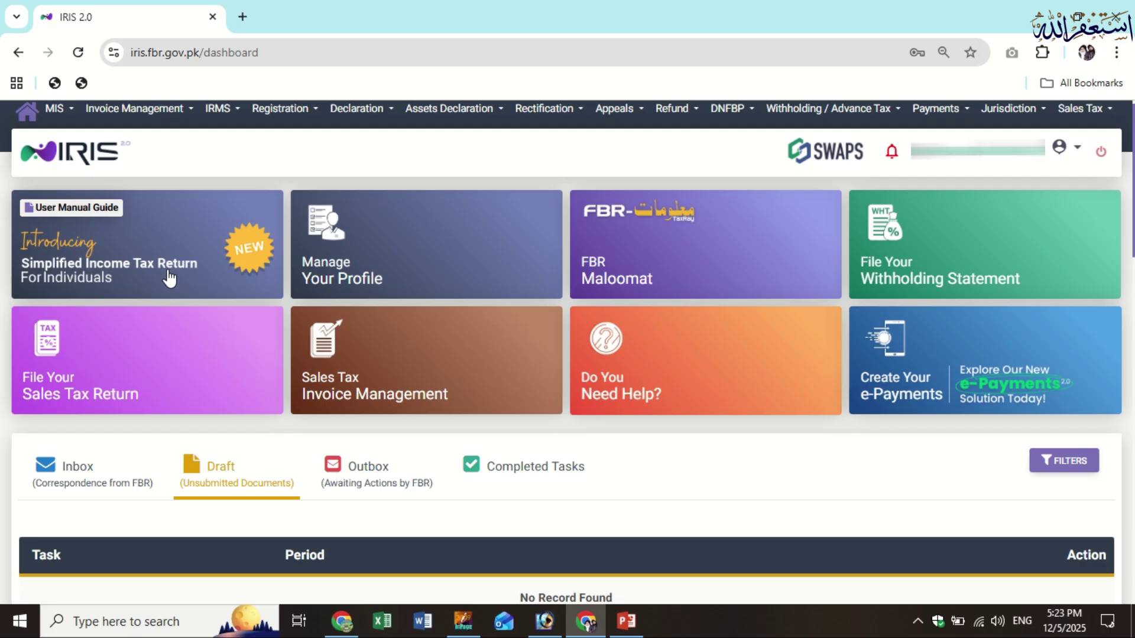
pyautogui.click(168, 268)
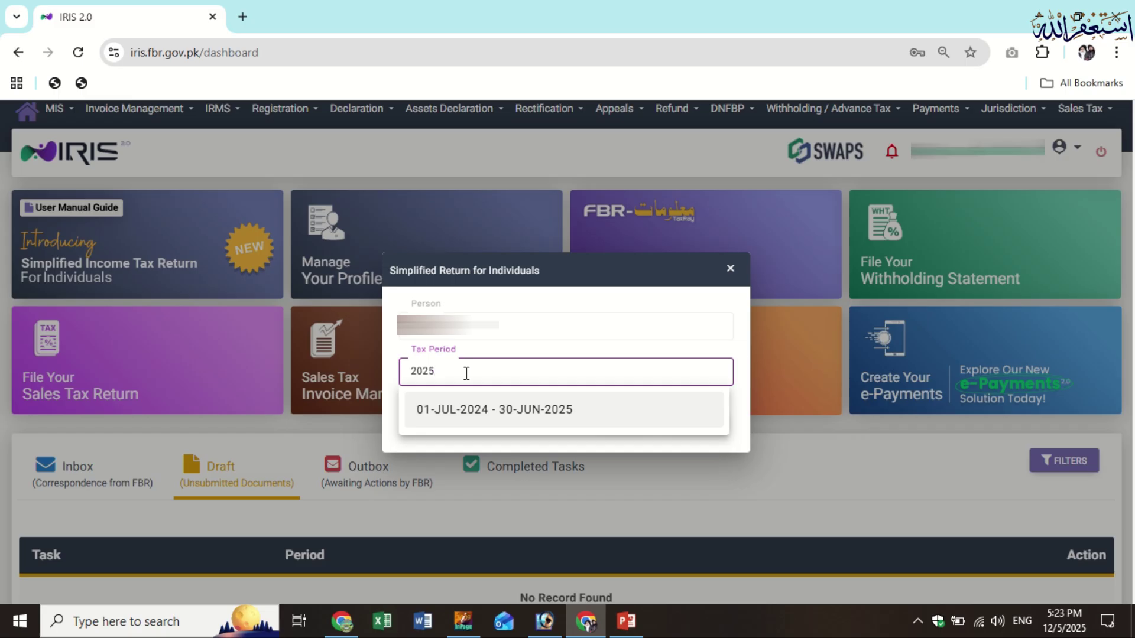
pyautogui.click(548, 427)
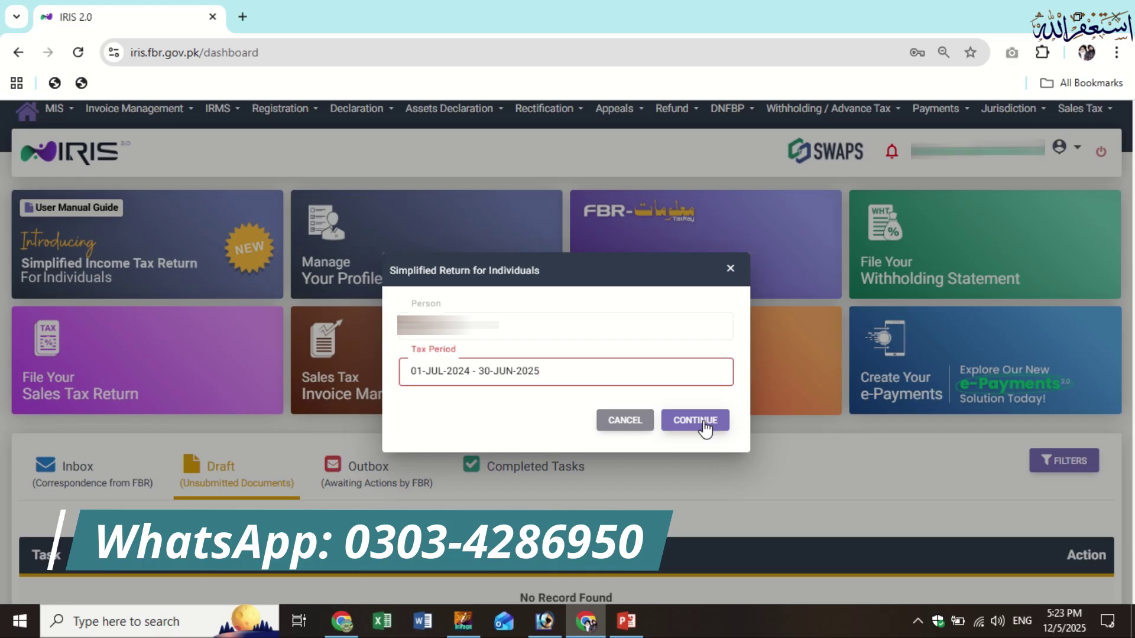
pyautogui.click(694, 420)
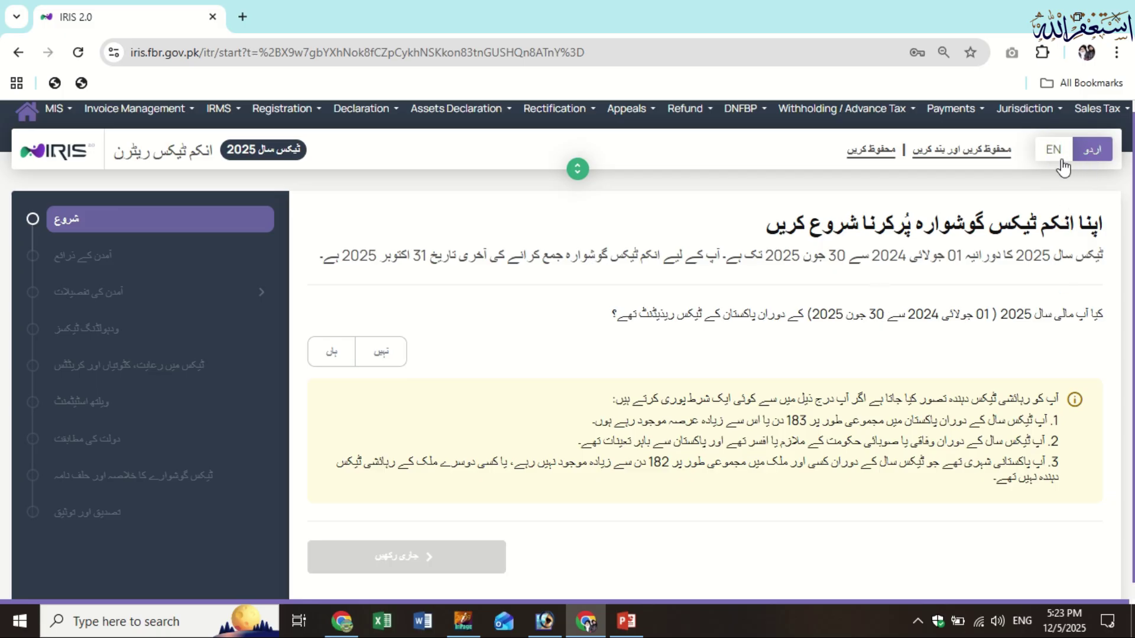
# Switch the Tax Year 2025 return to English and answer Yes to Pakistan tax residency
pyautogui.click(1054, 155)
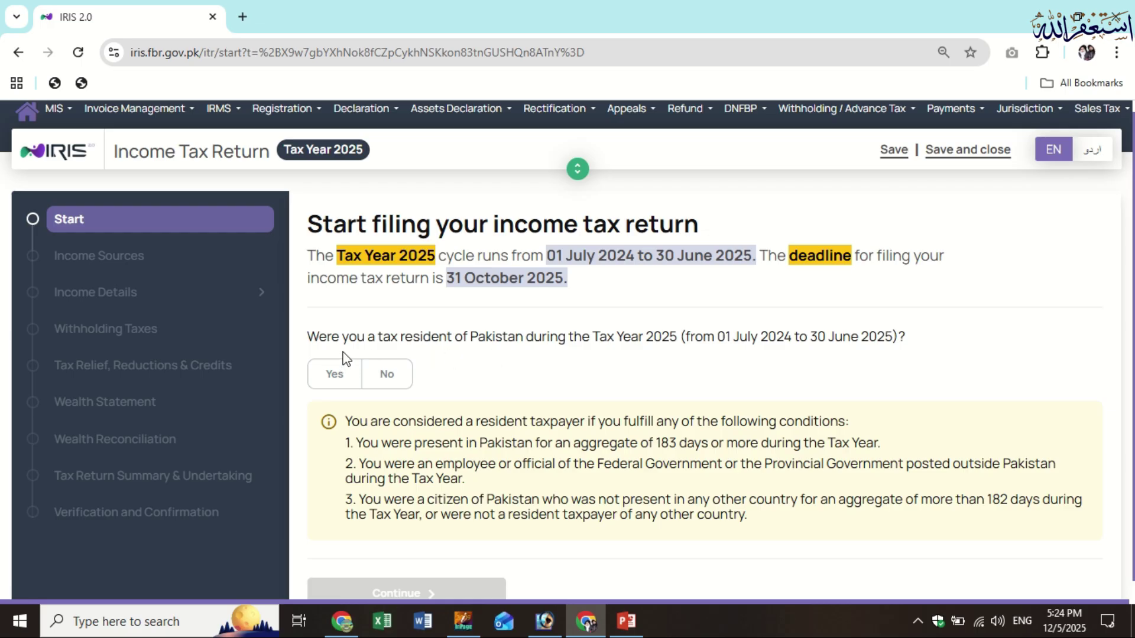
pyautogui.click(336, 383)
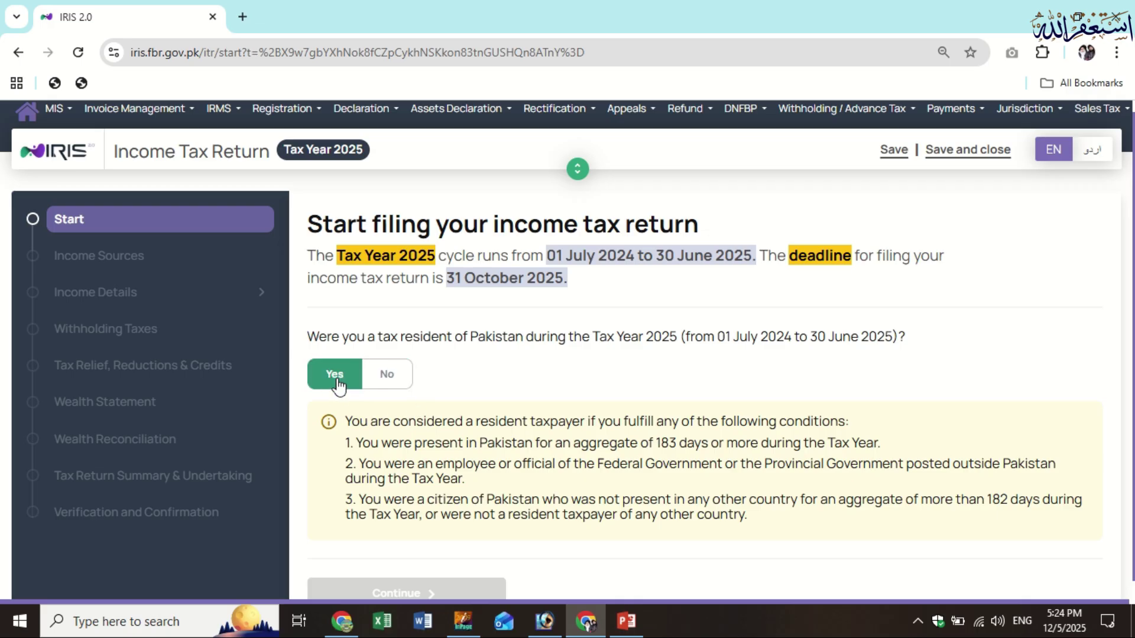
pyautogui.click(384, 387)
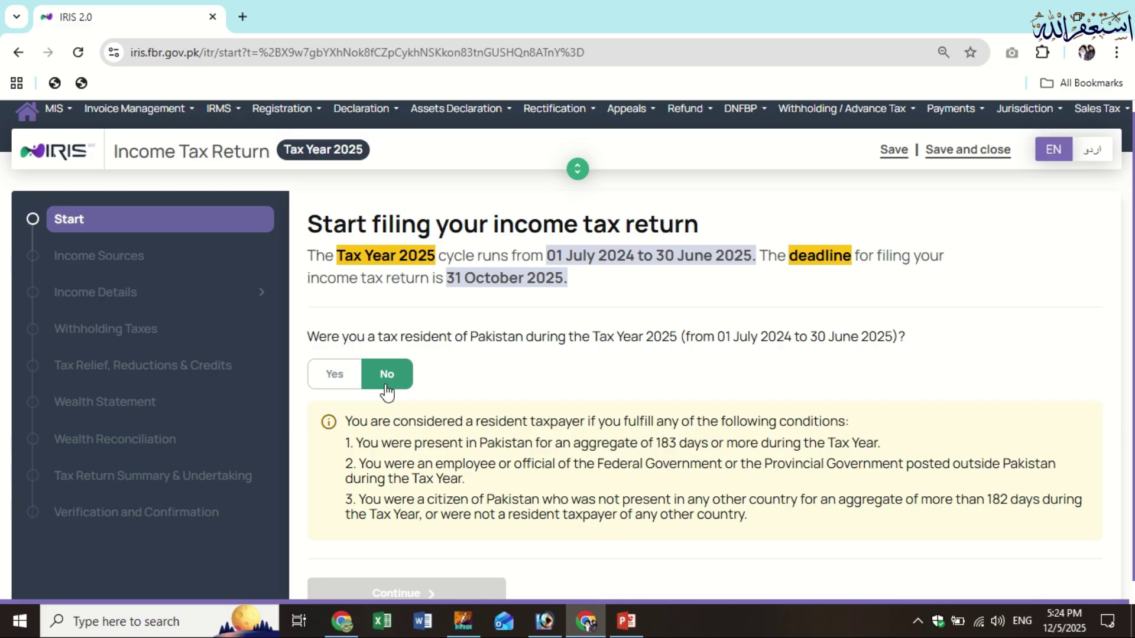
pyautogui.click(334, 383)
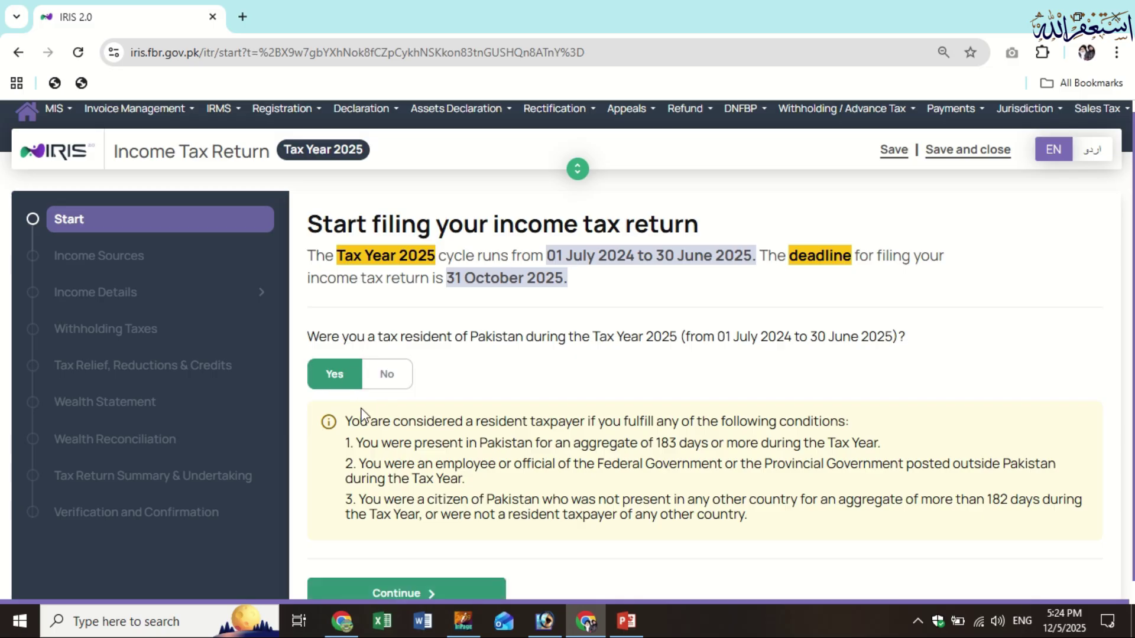
# Continue to Income Sources and answer No to receiving income from other sources
pyautogui.click(477, 594)
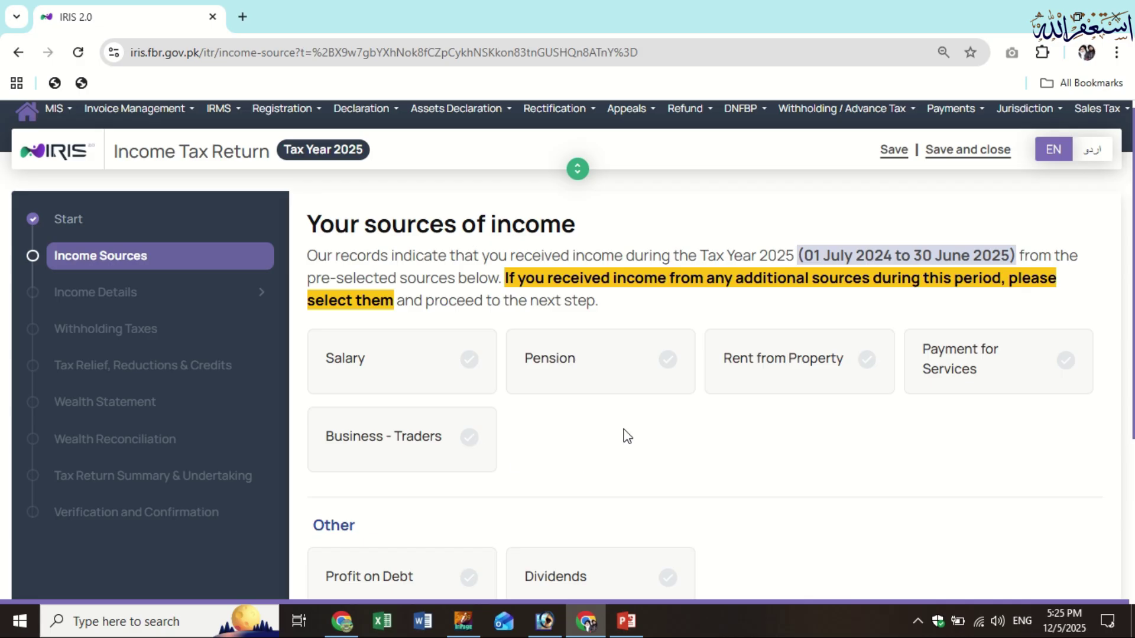
pyautogui.scroll(-1, 626, 435)
pyautogui.scroll(-1, 592, 387)
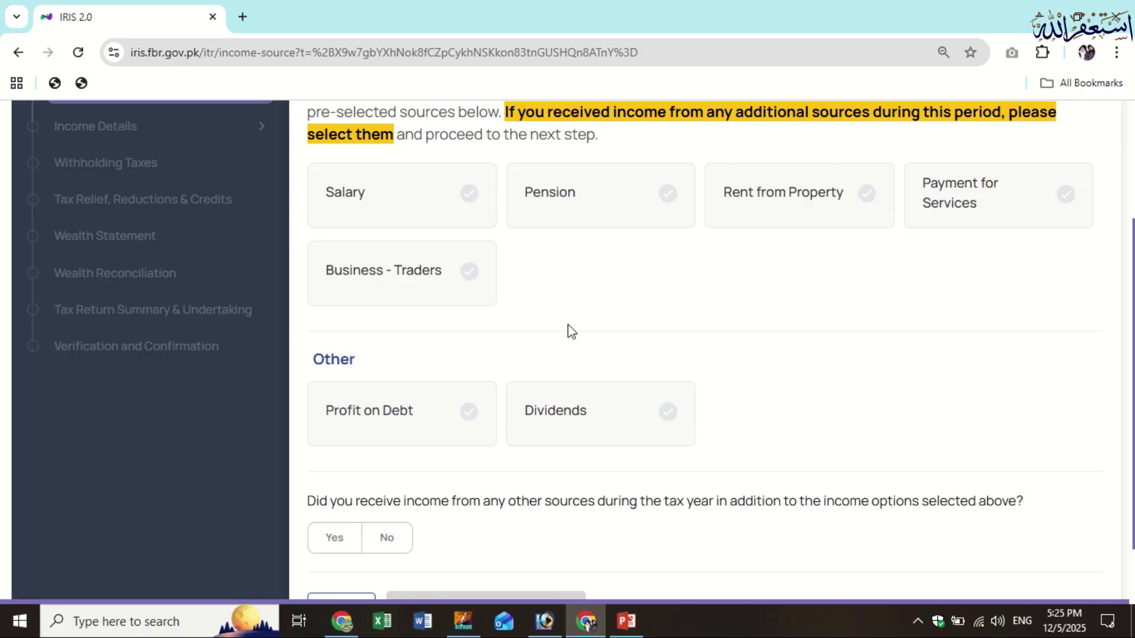
pyautogui.scroll(3, 567, 331)
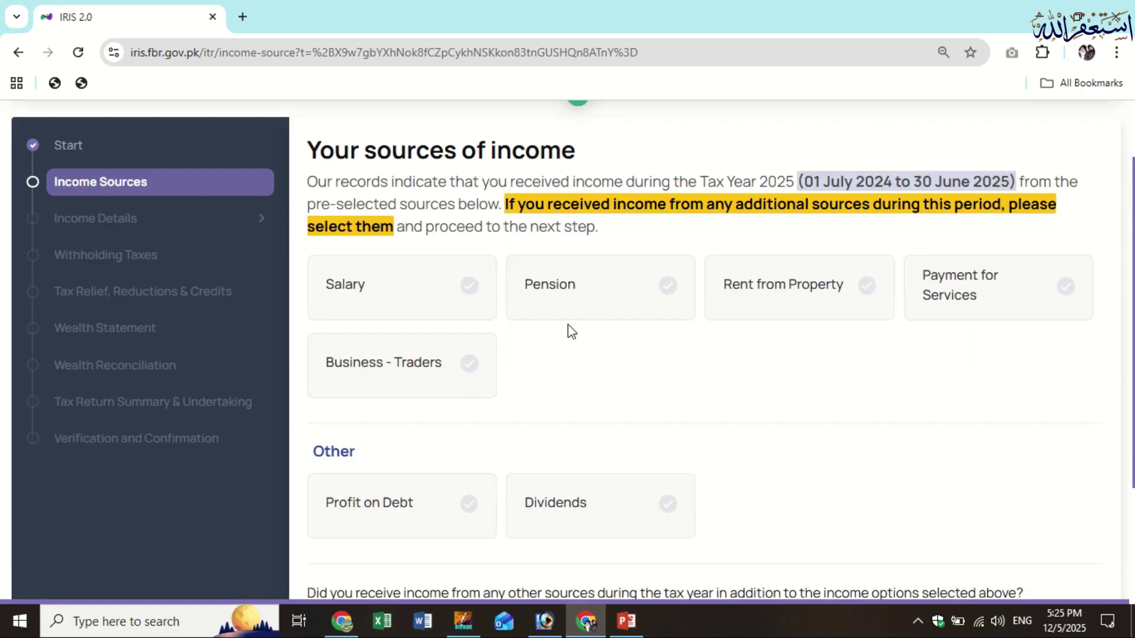
pyautogui.scroll(-5, 491, 372)
pyautogui.click(367, 464)
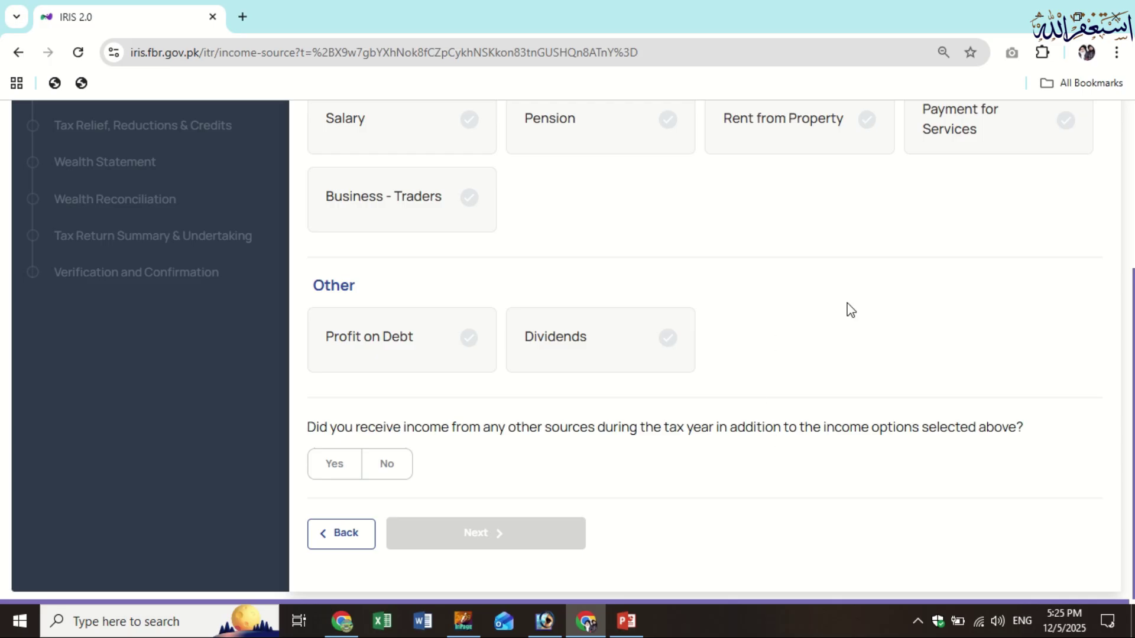
pyautogui.scroll(1, 621, 304)
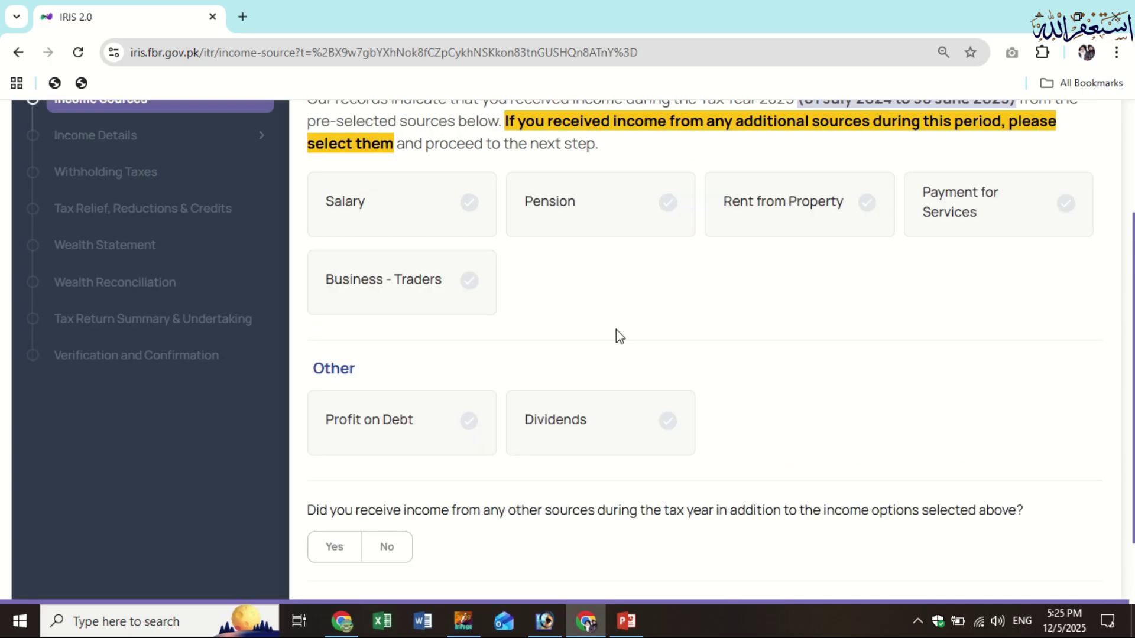
pyautogui.click(394, 535)
# Change the other-income answer to Yes, bringing up the 'You are being redirected' notice
pyautogui.click(332, 555)
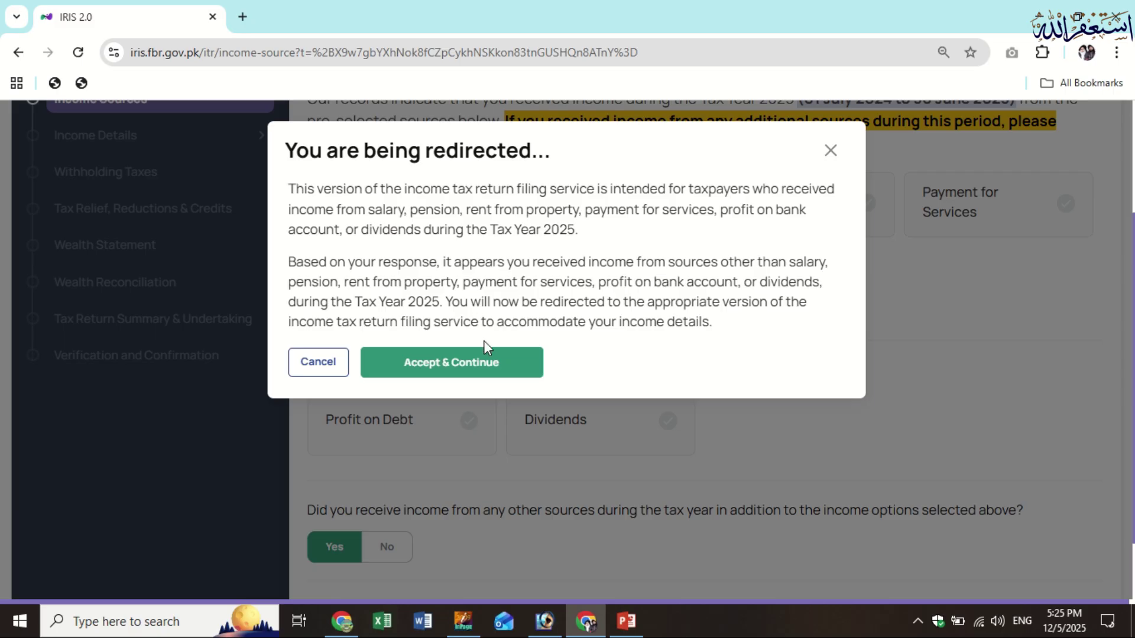
# Accept the redirect to the full 114(1) Return of Income for Year 2025
pyautogui.click(467, 374)
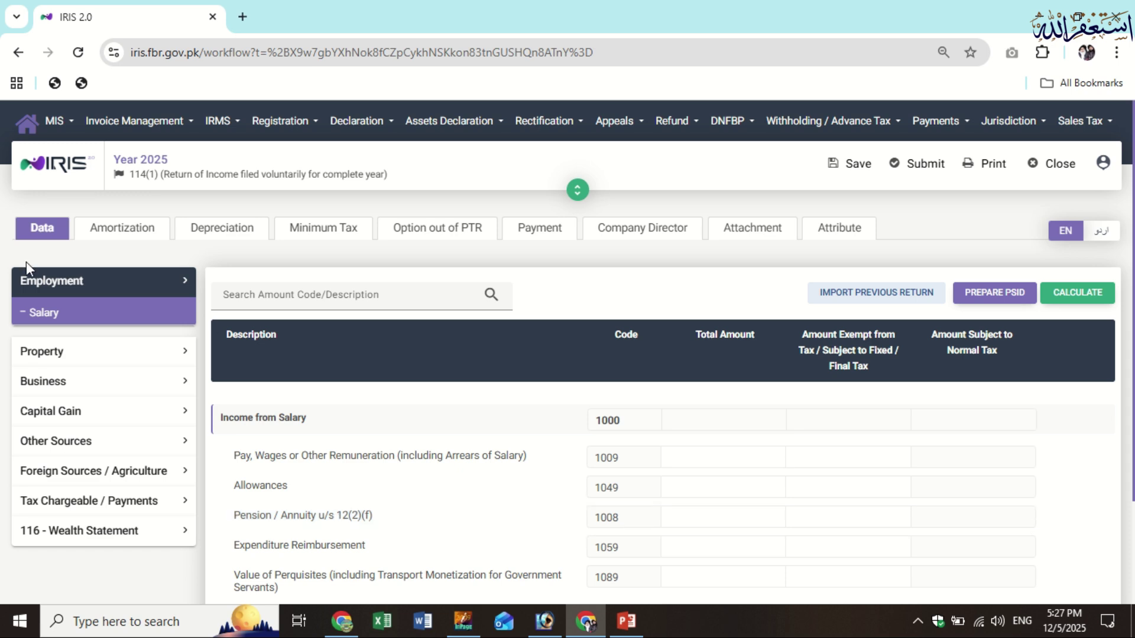
# Enter 598,500 in code 1009 Pay, Wages under Salary and recalculate the return
pyautogui.click(96, 318)
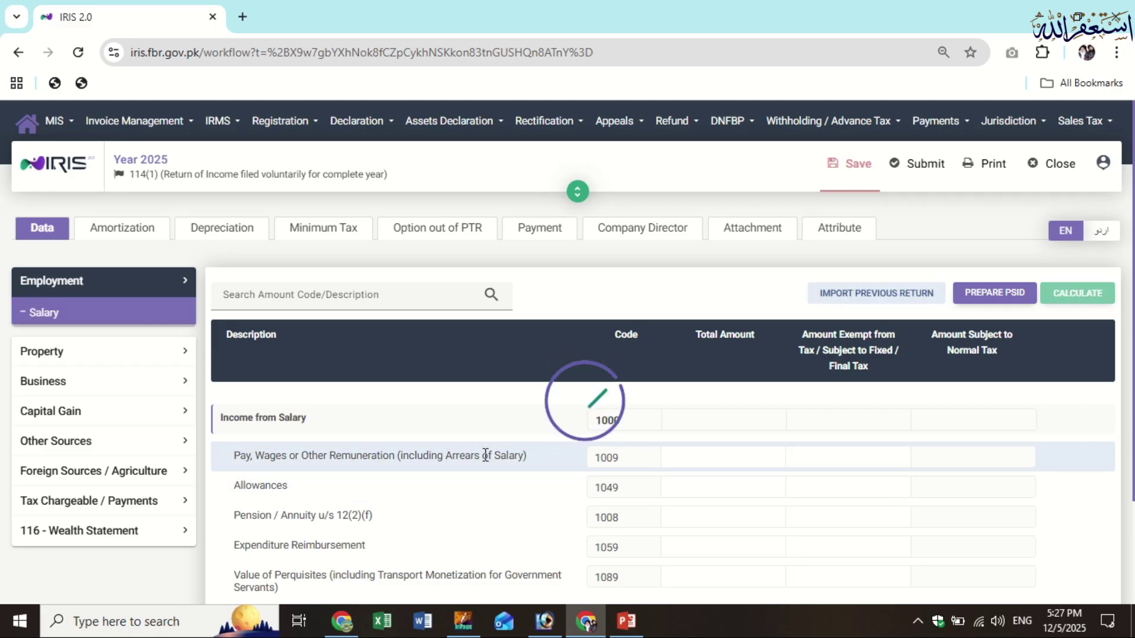
pyautogui.click(682, 456)
pyautogui.write('598500')
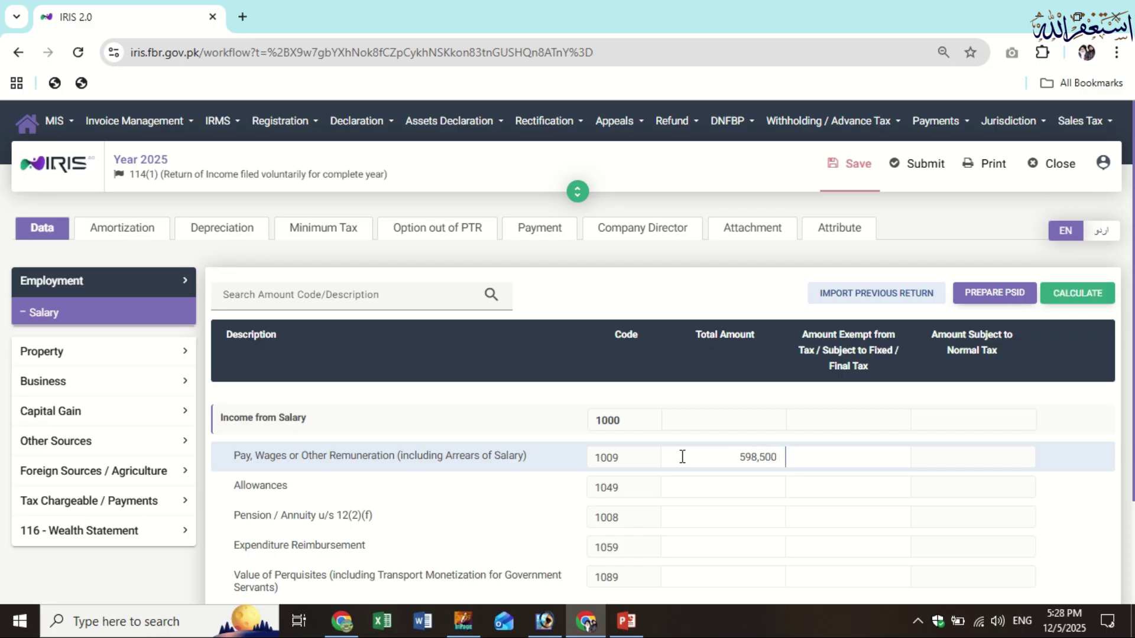
pyautogui.hotkey('ctrl', 'a')
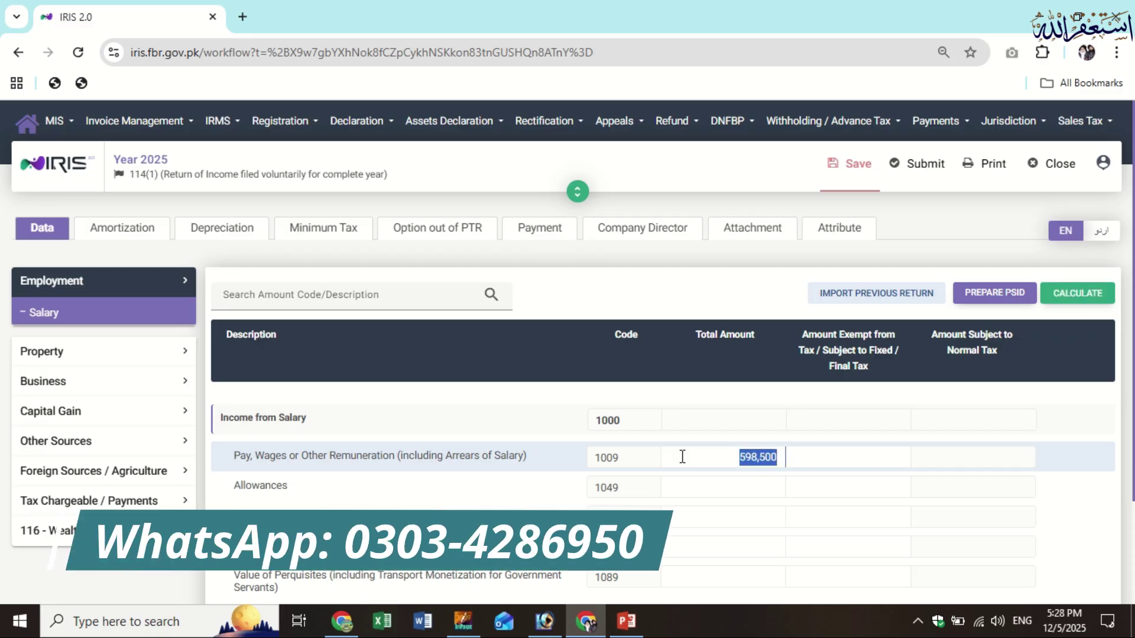
pyautogui.click(1083, 296)
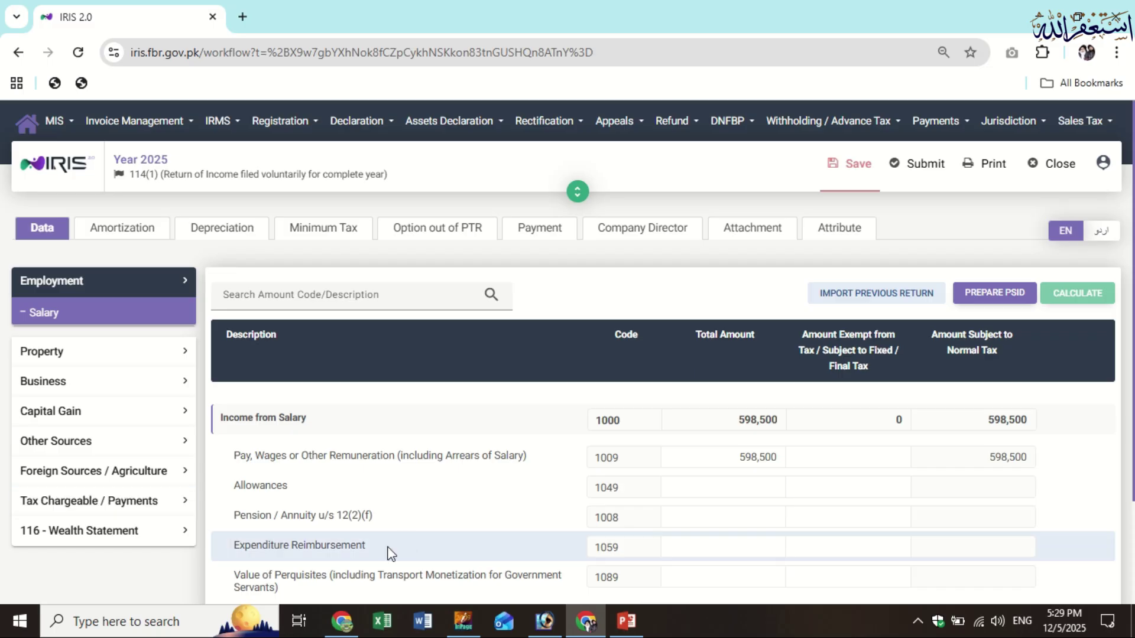
pyautogui.doubleClick(754, 464)
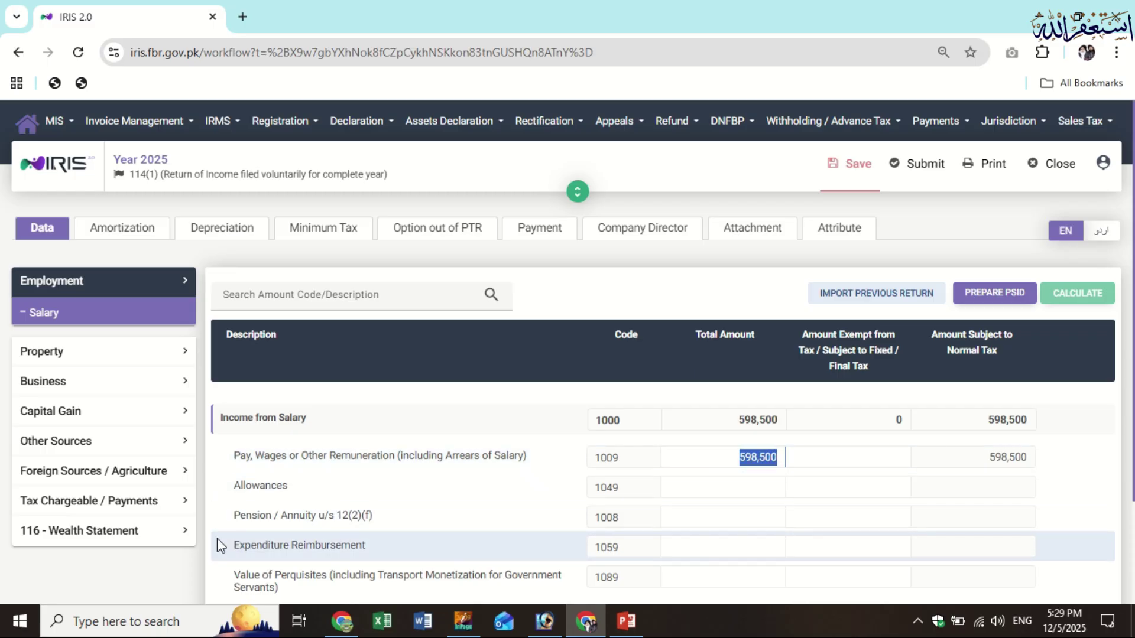
# Open the Wealth Statement's Reconciliation of Net Assets and select the 598,500 normal-tax income inflow
pyautogui.click(161, 542)
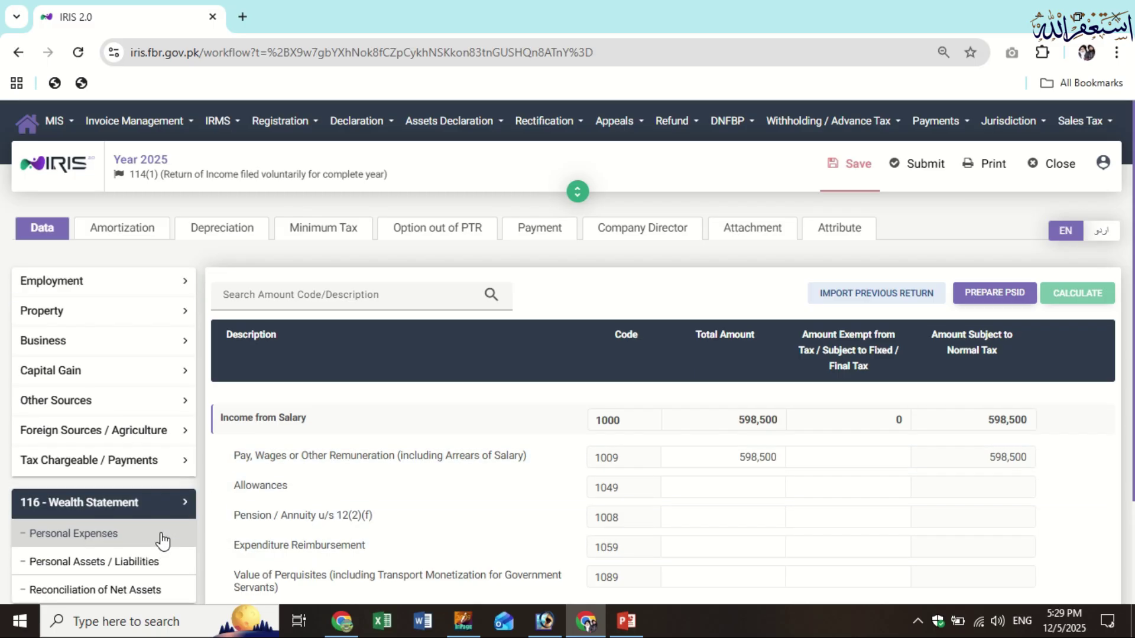
pyautogui.click(169, 591)
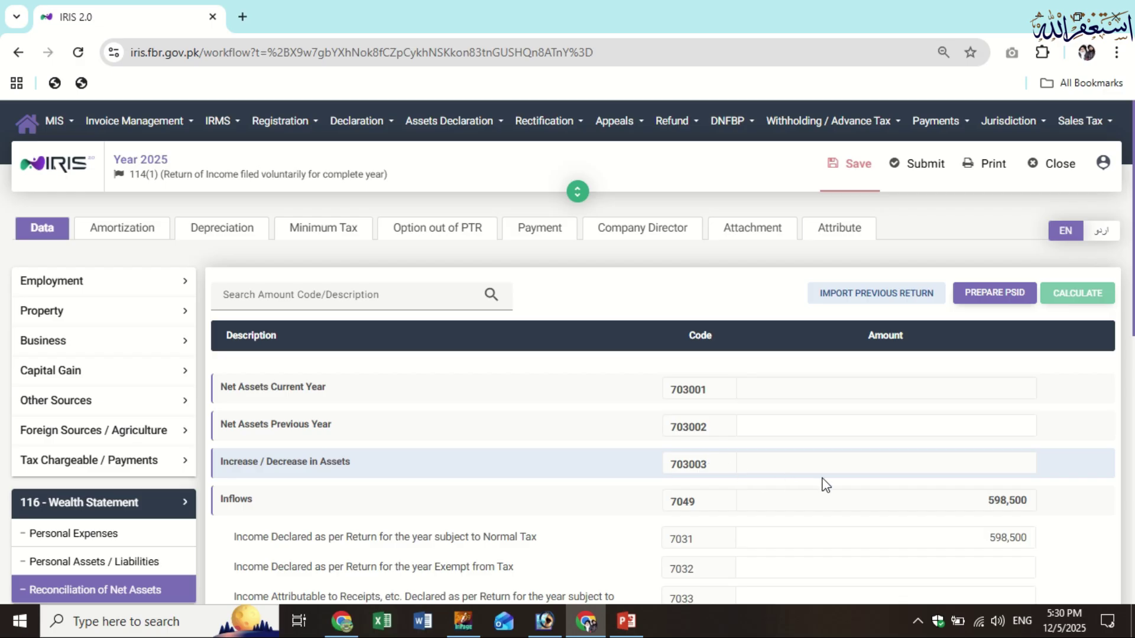
pyautogui.scroll(-2, 825, 484)
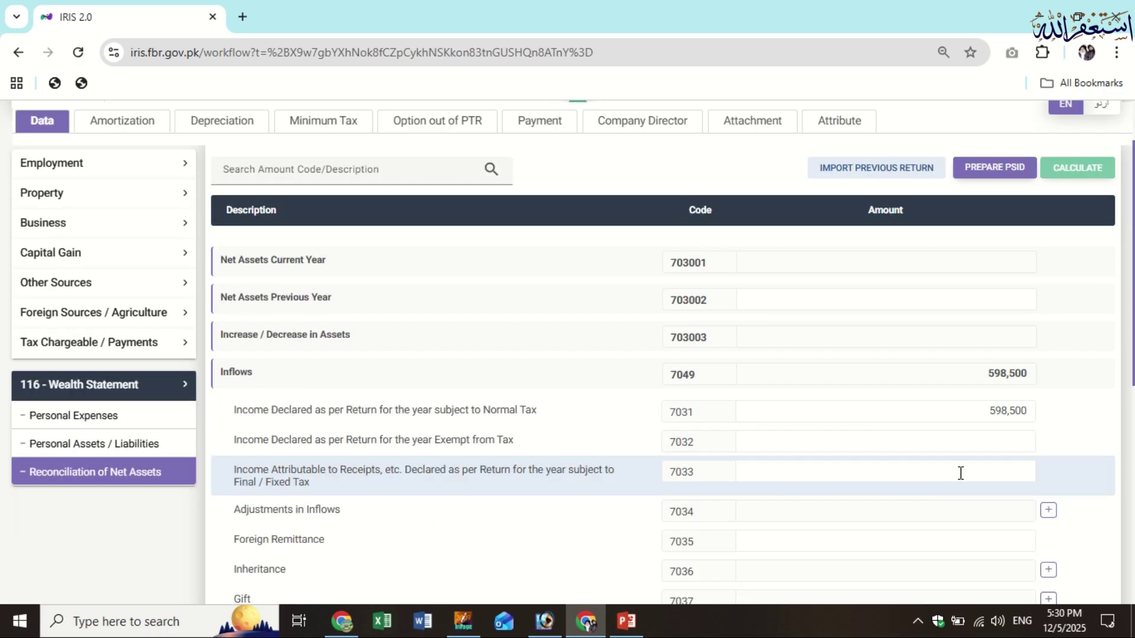
pyautogui.click(975, 417)
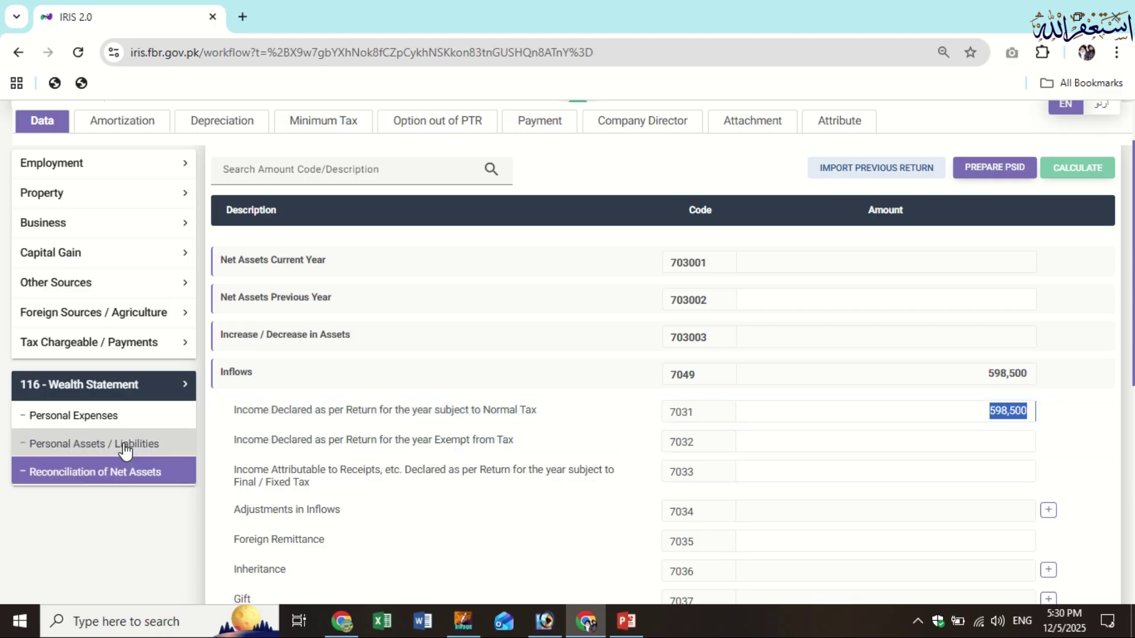
# Open the Personal Assets / Liabilities list, then preview and close the Agricultural Property form
pyautogui.click(158, 452)
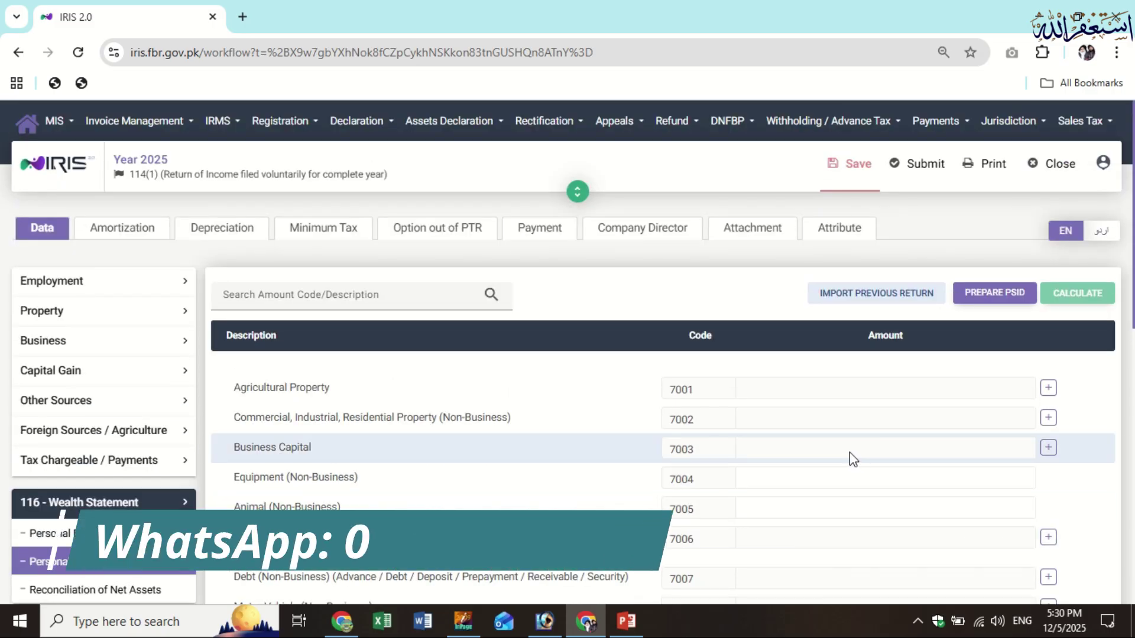
pyautogui.scroll(-2, 849, 452)
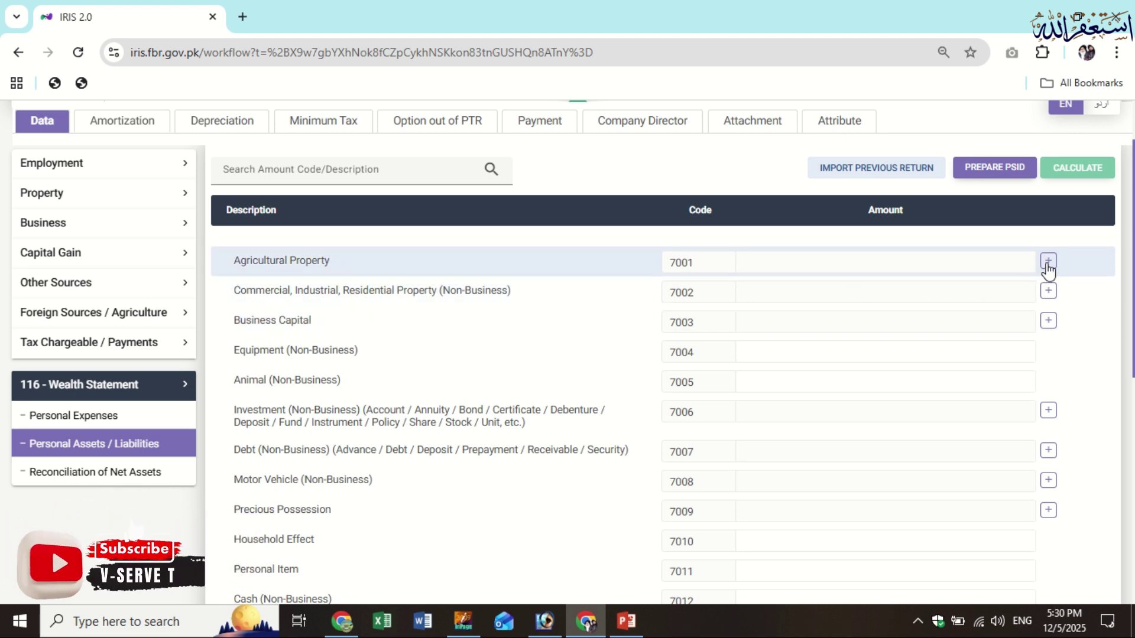
pyautogui.click(1046, 264)
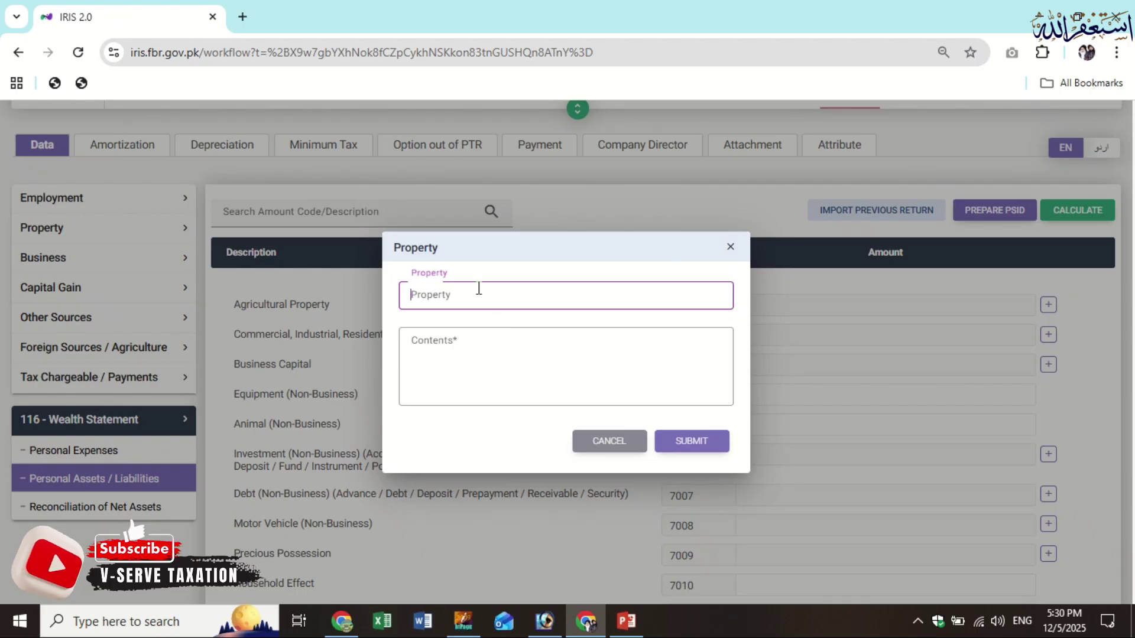
pyautogui.click(514, 367)
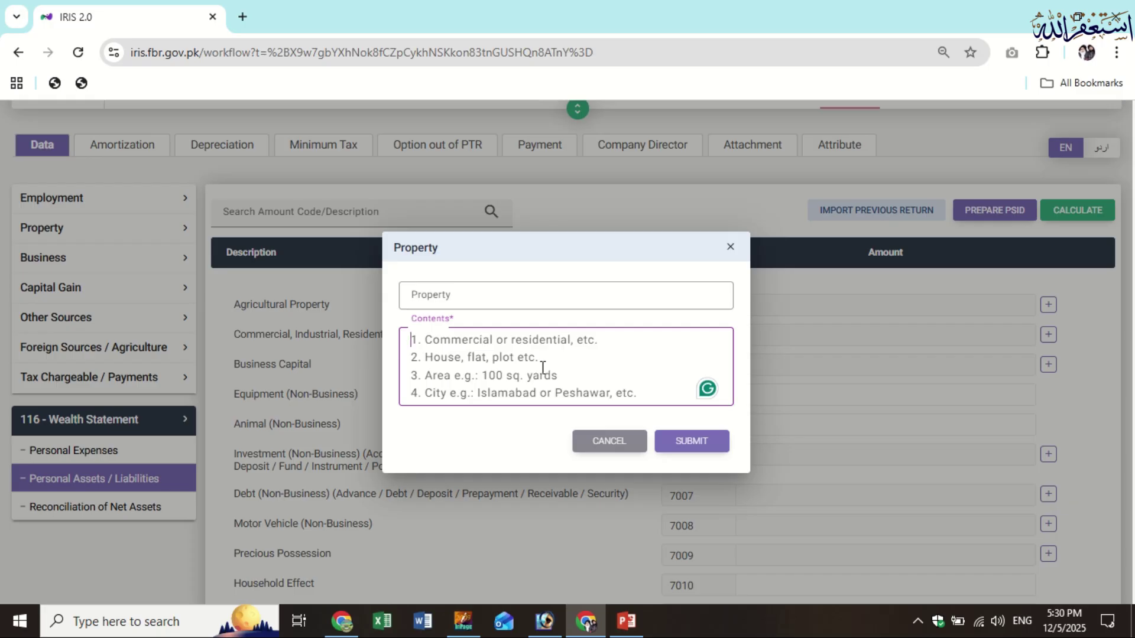
pyautogui.click(664, 444)
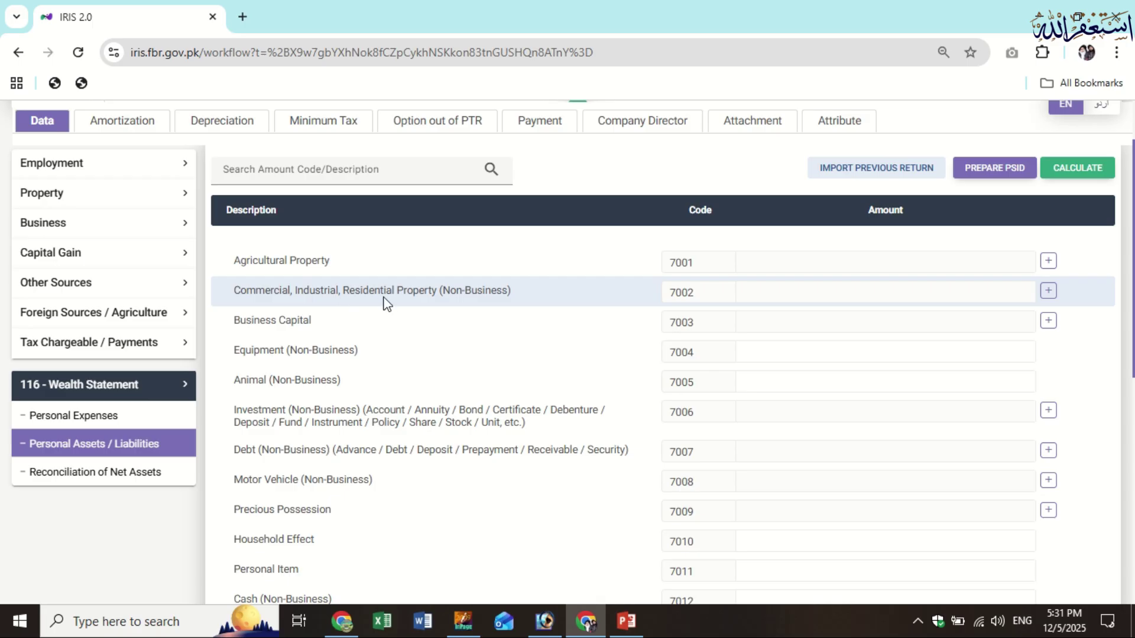
# Submit a code 7002 property entry: Residential, Plot, 5 Marla, Lahore
pyautogui.click(1048, 296)
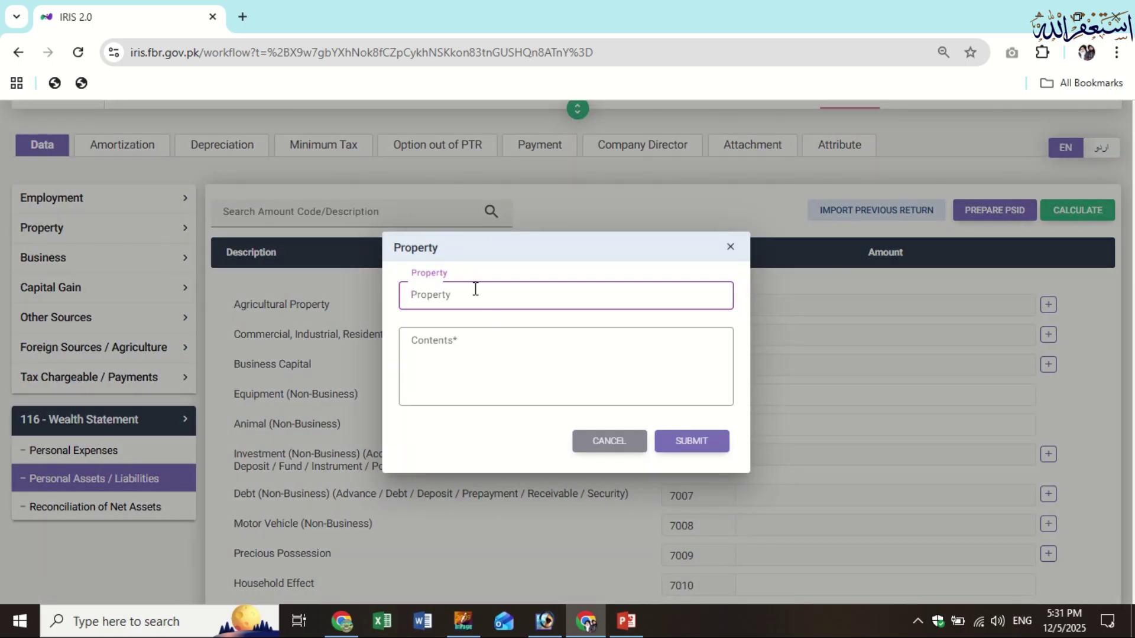
pyautogui.click(492, 367)
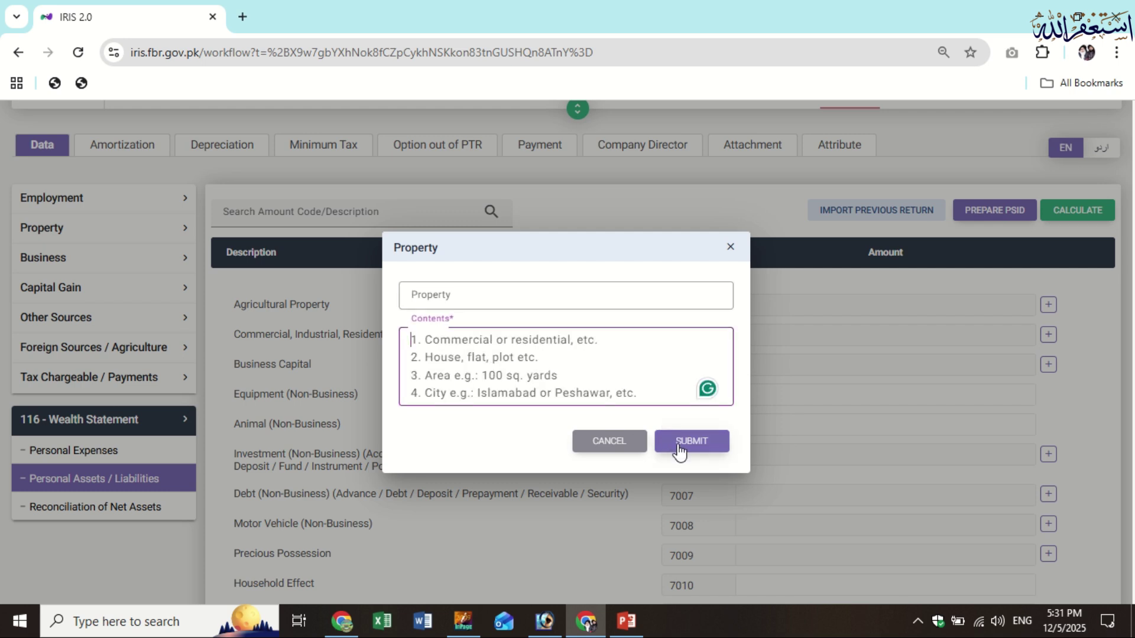
pyautogui.click(507, 296)
pyautogui.write('Sanda Kalan Lahore')
pyautogui.click(533, 401)
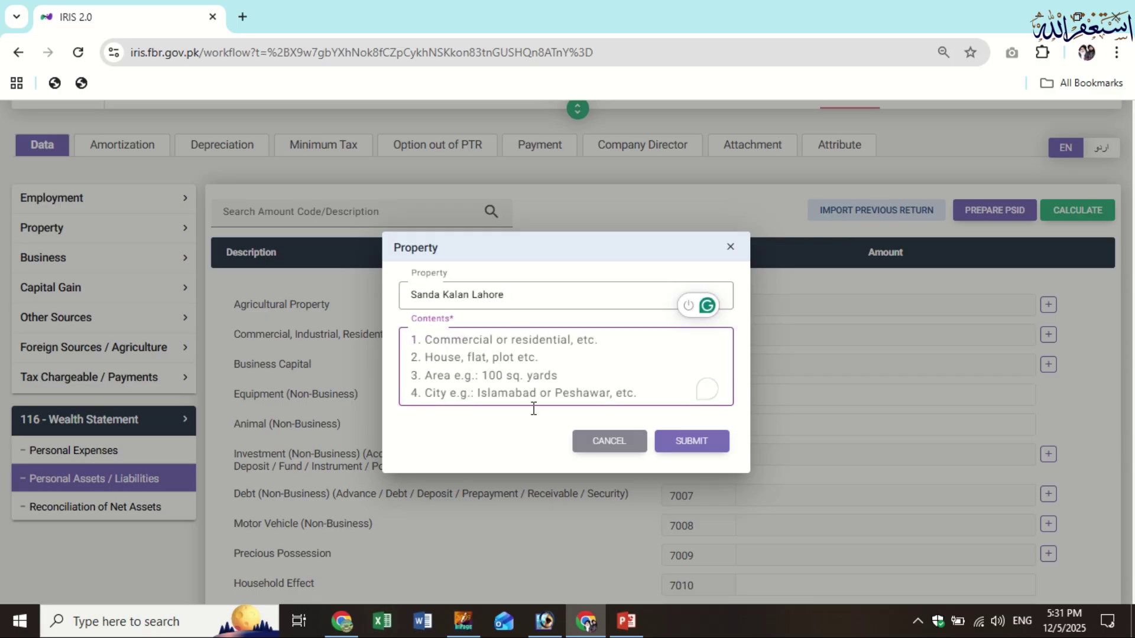
pyautogui.write('Residential Plot 5 Marla Lahore')
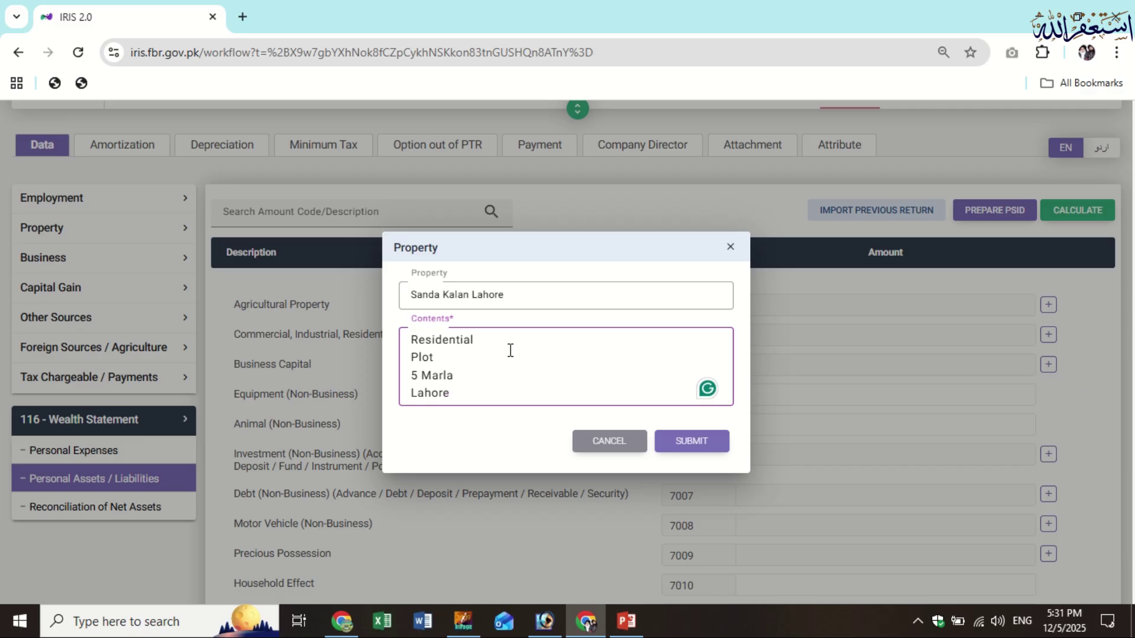
pyautogui.write('(Inherited)')
pyautogui.hotkey('shift', 'Left')
pyautogui.hotkey('shift', 'Left')
pyautogui.hotkey('shift', 'Left')
pyautogui.hotkey('shift', 'Left')
pyautogui.hotkey('shift', 'Left')
pyautogui.hotkey('shift', 'Left')
pyautogui.hotkey('shift', 'Left')
pyautogui.hotkey('shift', 'Left')
pyautogui.hotkey('shift', 'Left')
pyautogui.hotkey('shift', 'Left')
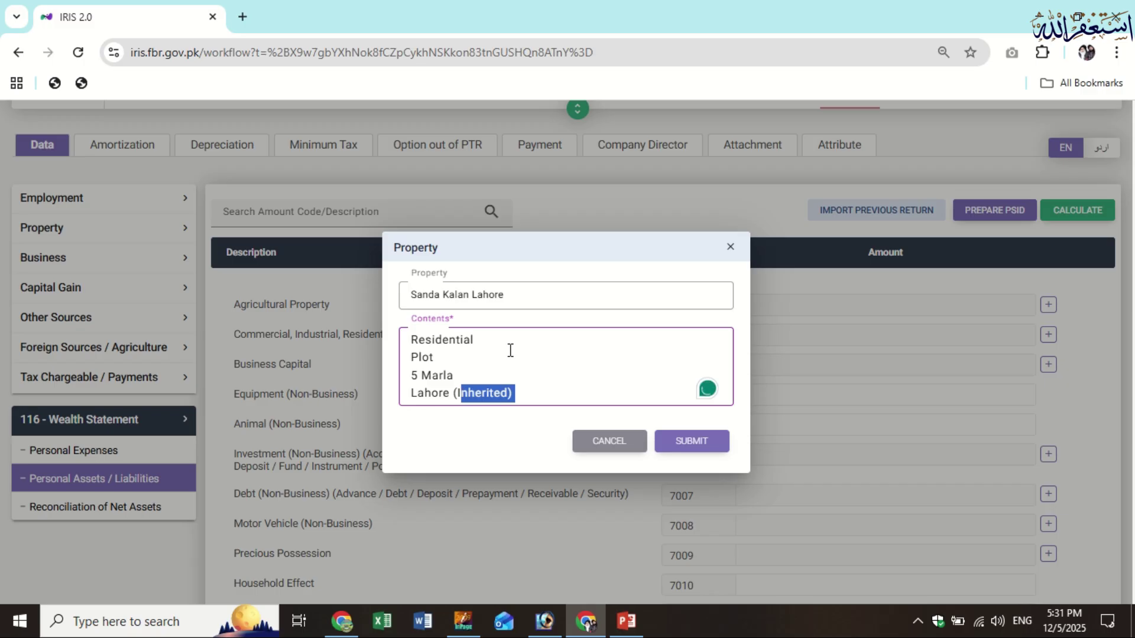
pyautogui.write('Goft')
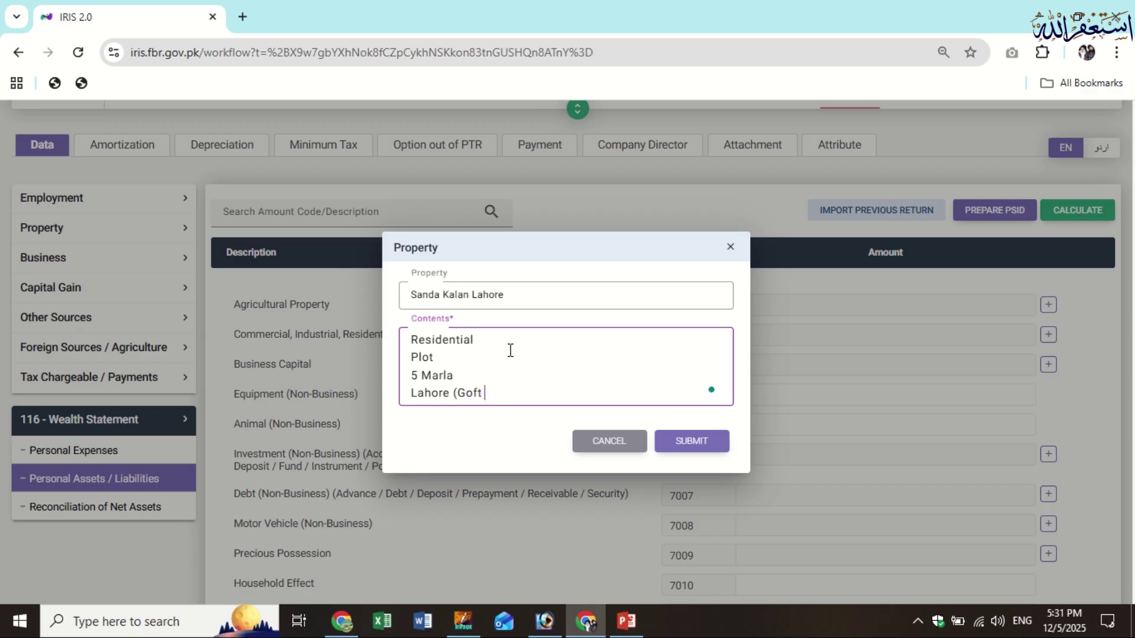
pyautogui.press('BackSpace')
pyautogui.press('BackSpace')
pyautogui.press('BackSpace')
pyautogui.press('BackSpace')
pyautogui.press('BackSpace')
pyautogui.press('BackSpace')
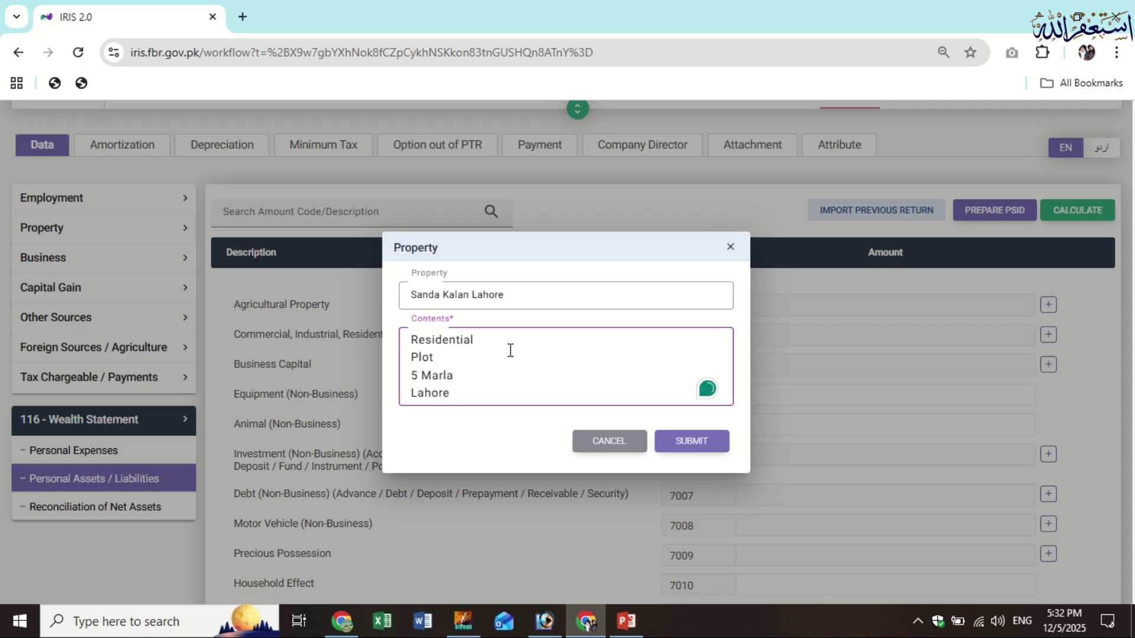
pyautogui.click(708, 450)
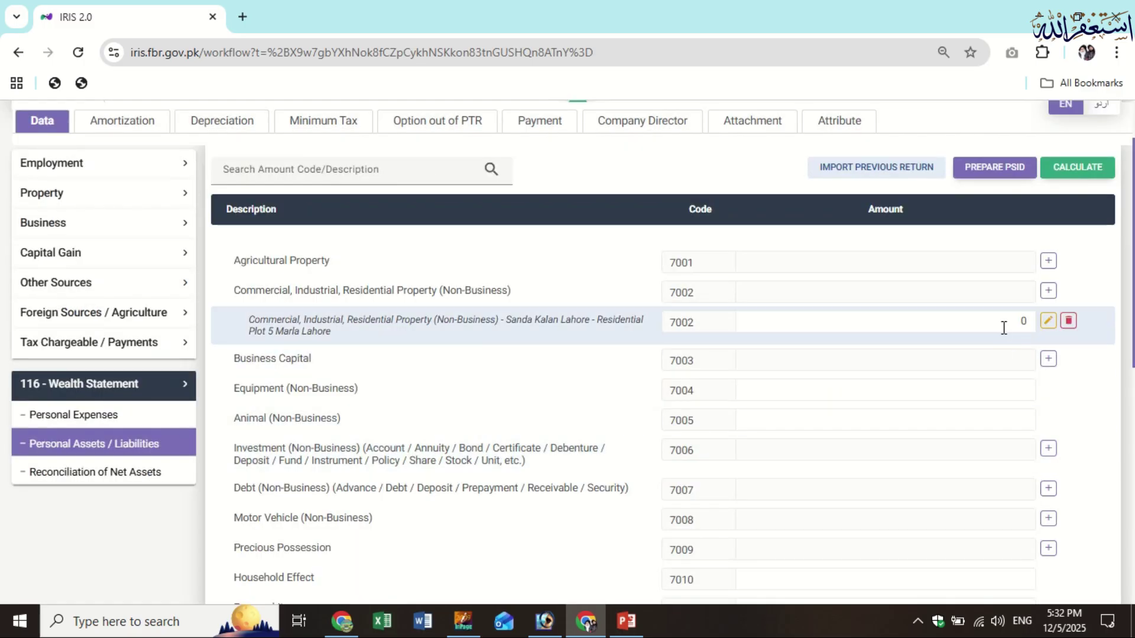
# Replace the Lahore plot's 0 amount with 1,650,000 and recalculate
pyautogui.moveTo(1021, 321); pyautogui.dragTo(998, 326)
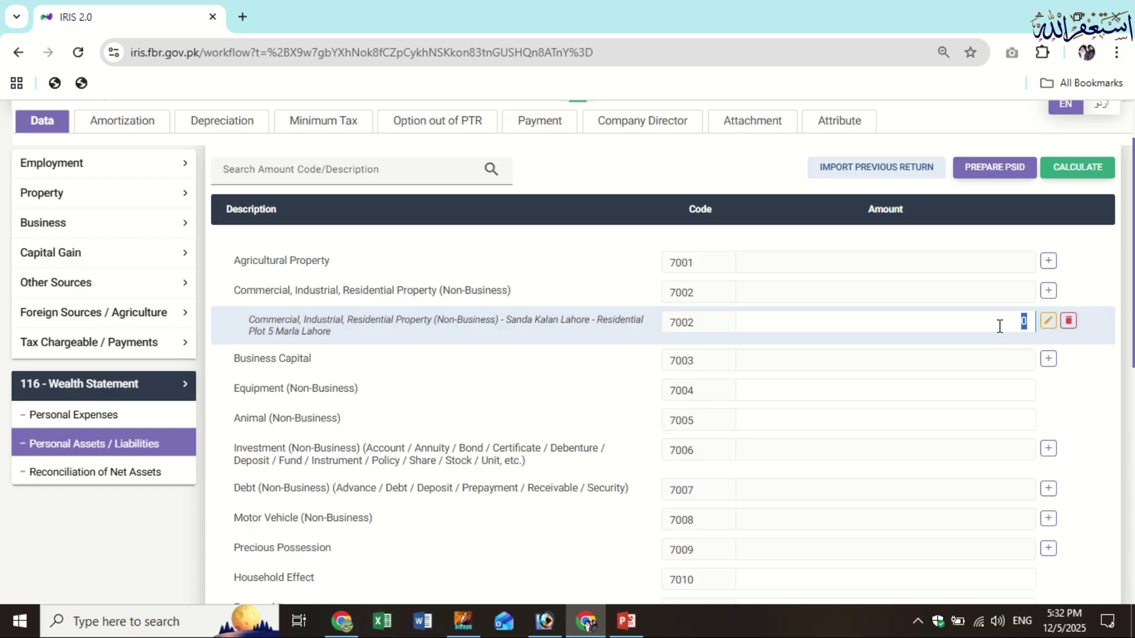
pyautogui.write('1,650,000')
pyautogui.click(1085, 172)
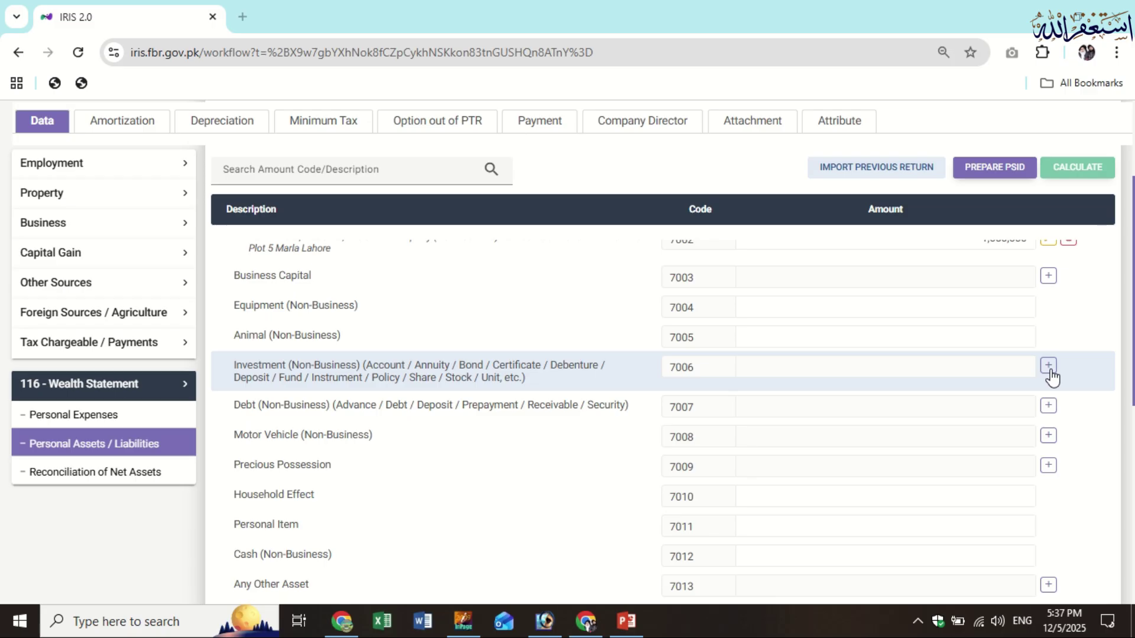
pyautogui.click(1047, 366)
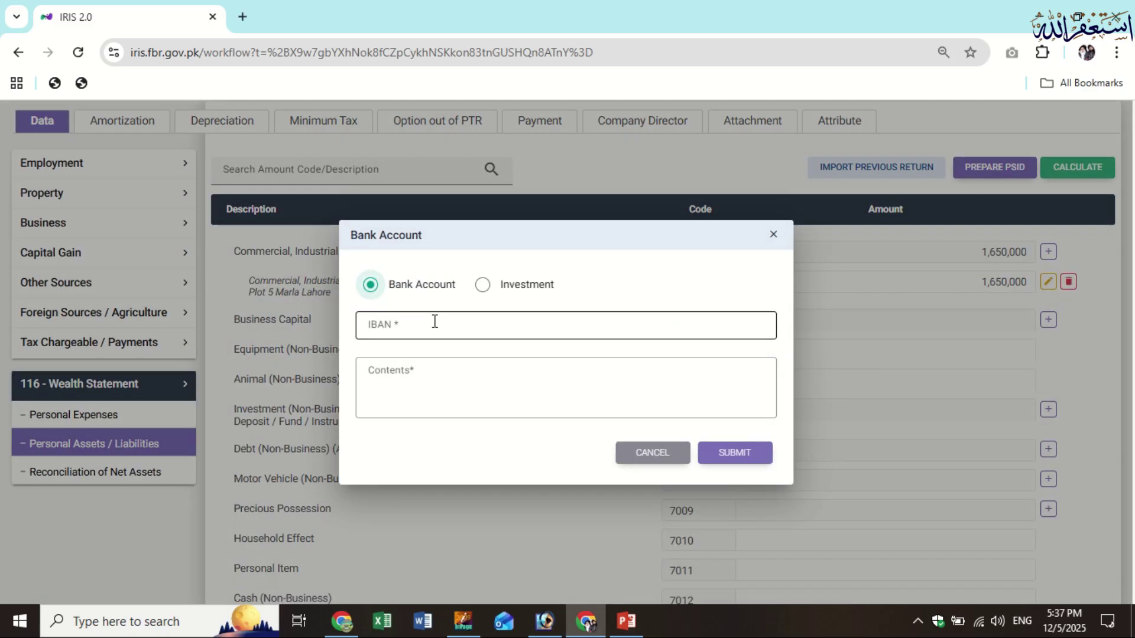
pyautogui.click(431, 322)
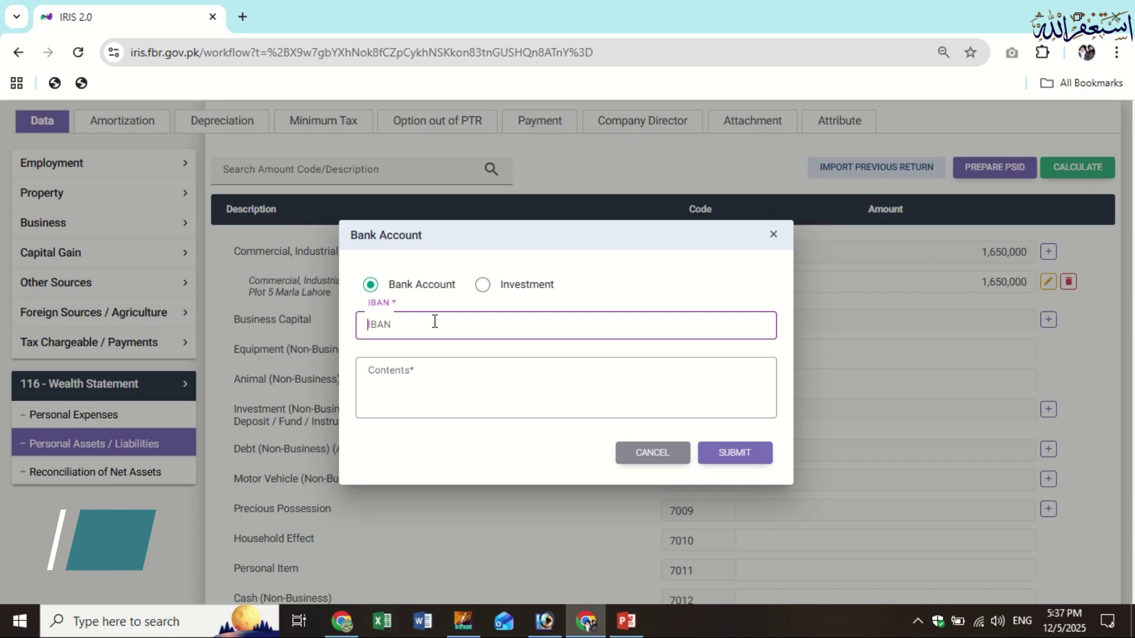
pyautogui.click(449, 380)
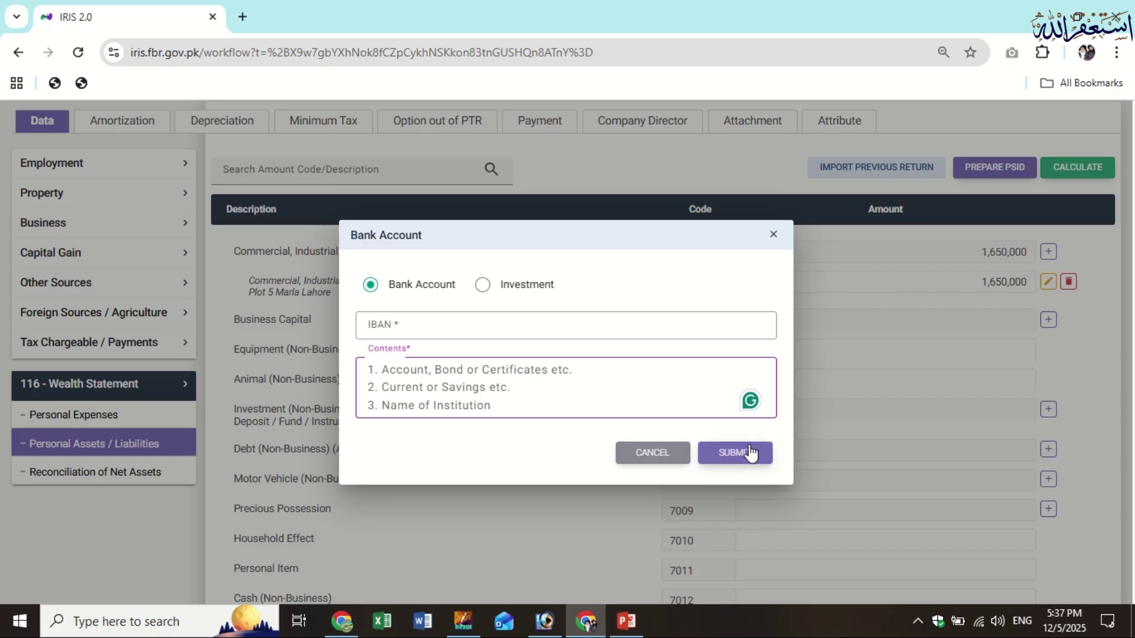
pyautogui.click(669, 461)
pyautogui.scroll(-1, 945, 443)
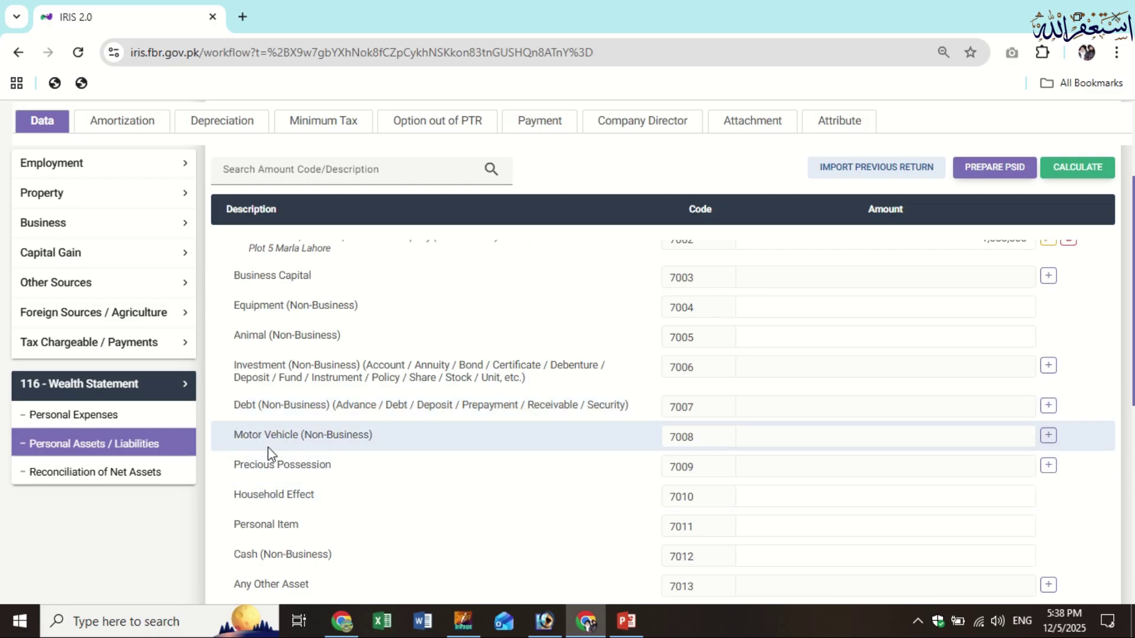
# Open the Vehicle form, check its Contents details, then cancel it unsaved
pyautogui.click(1048, 437)
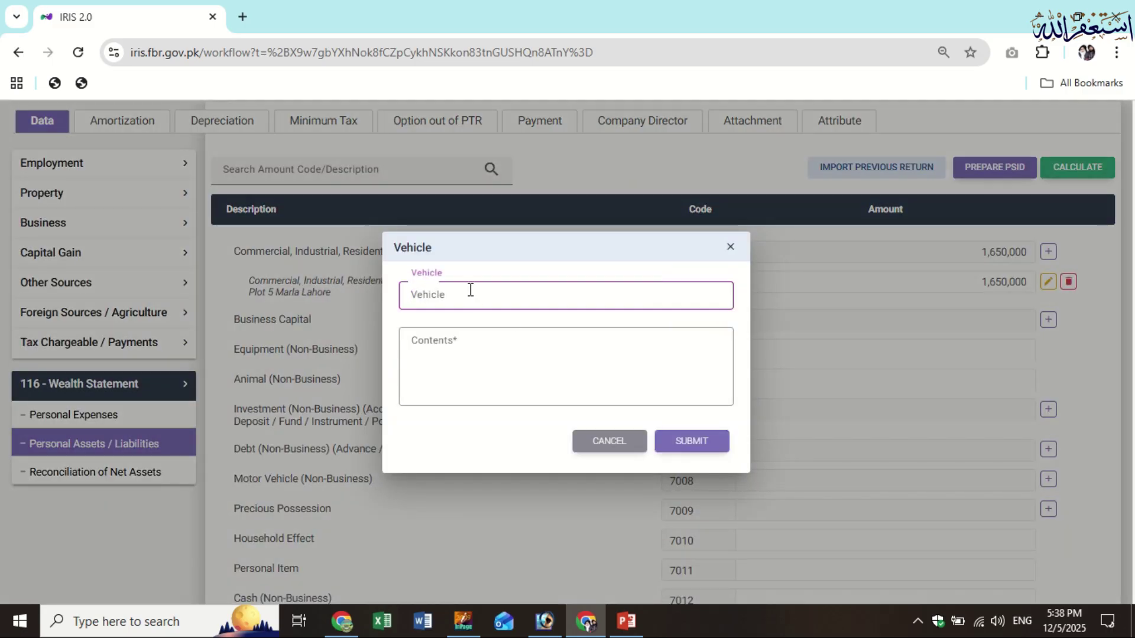
pyautogui.click(502, 365)
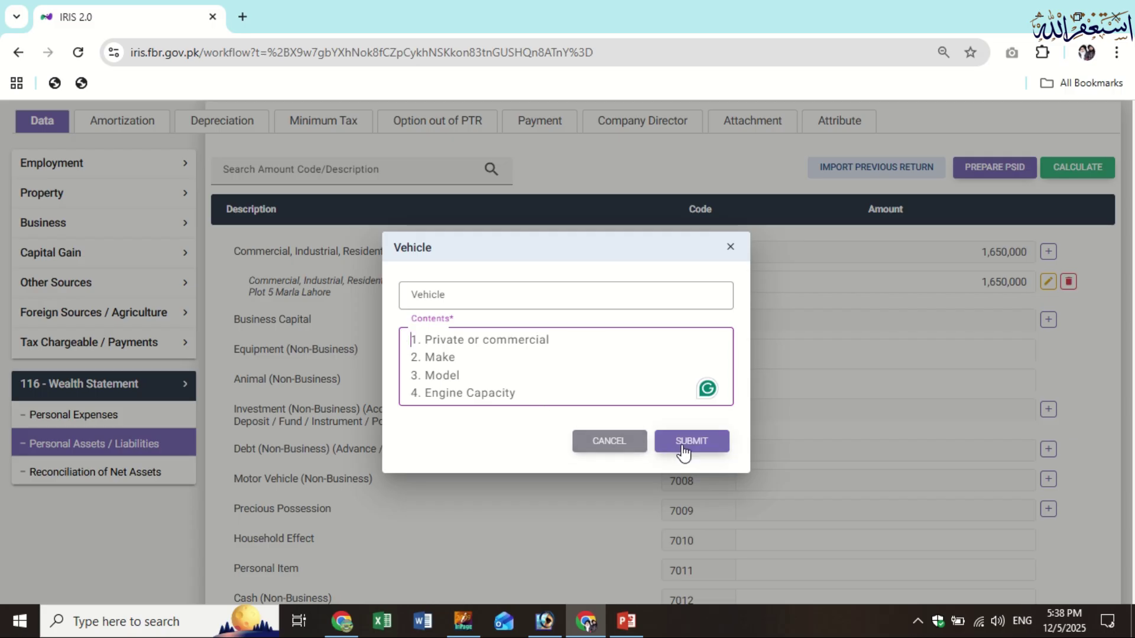
pyautogui.click(579, 450)
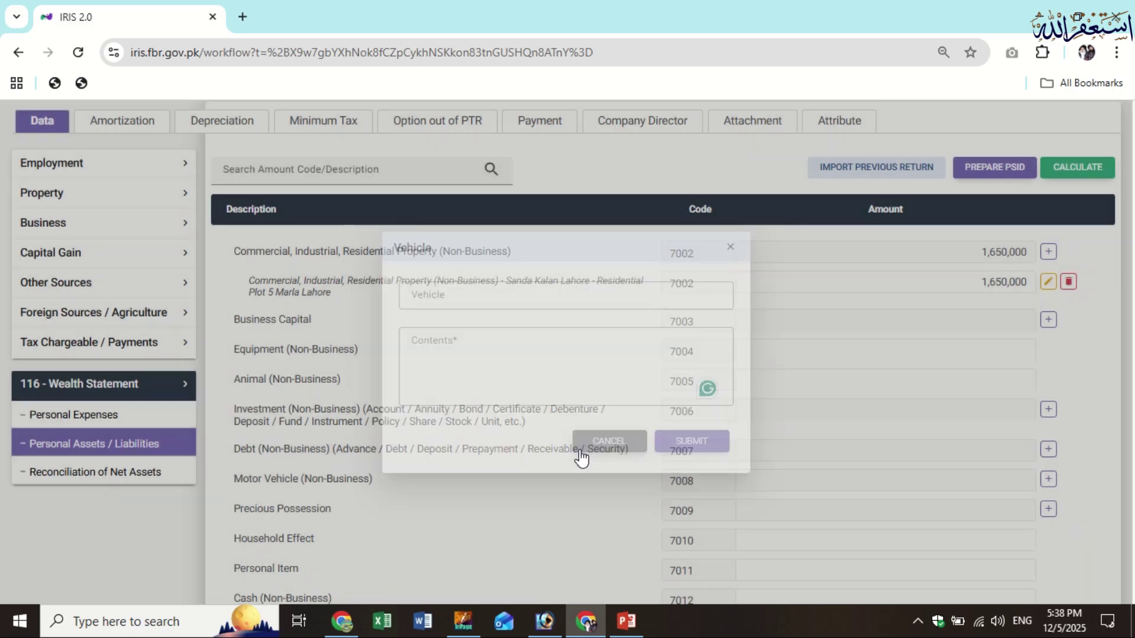
pyautogui.scroll(-1, 1001, 519)
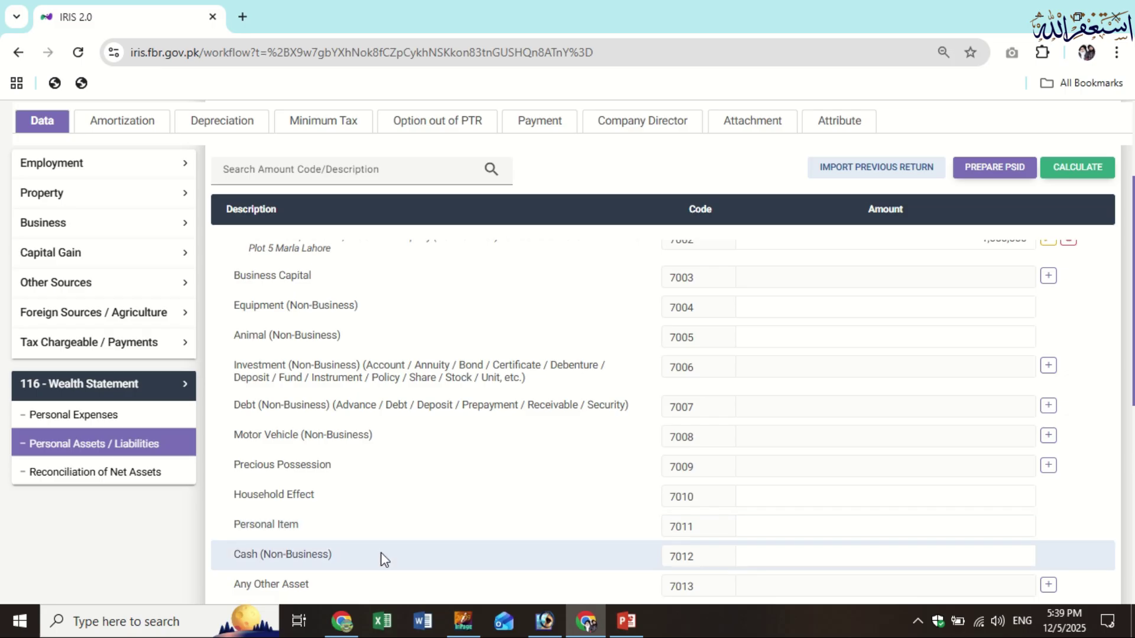
# Scroll down to the liabilities and open a Credit (Non-Business) entry on row 7021
pyautogui.scroll(-3, 381, 552)
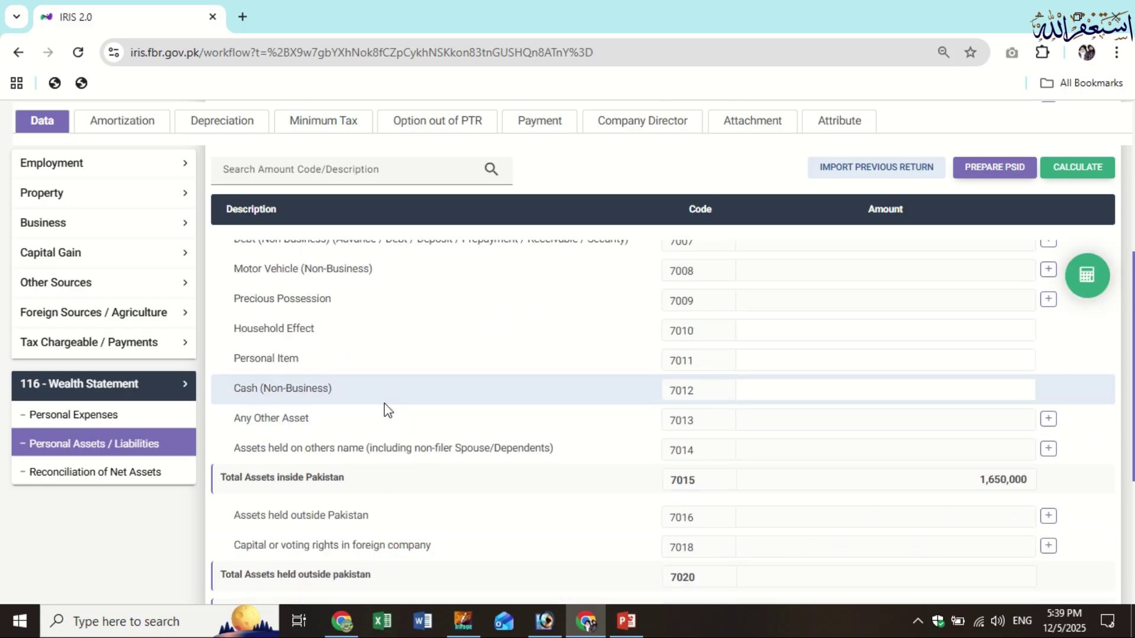
pyautogui.scroll(-2, 588, 438)
pyautogui.scroll(-3, 636, 463)
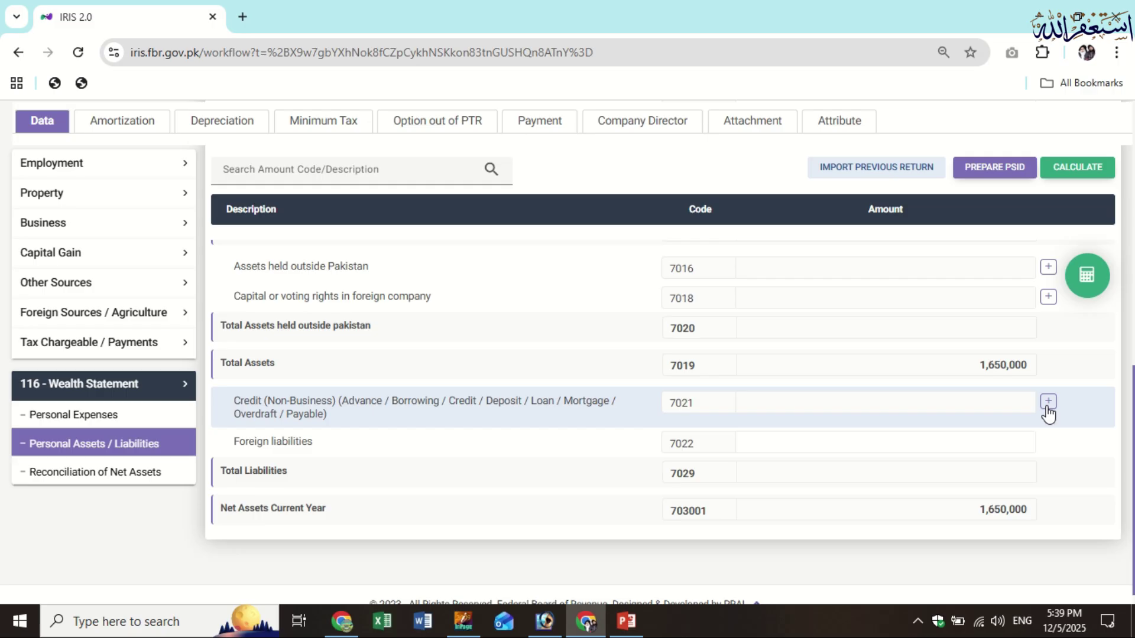
pyautogui.click(1047, 404)
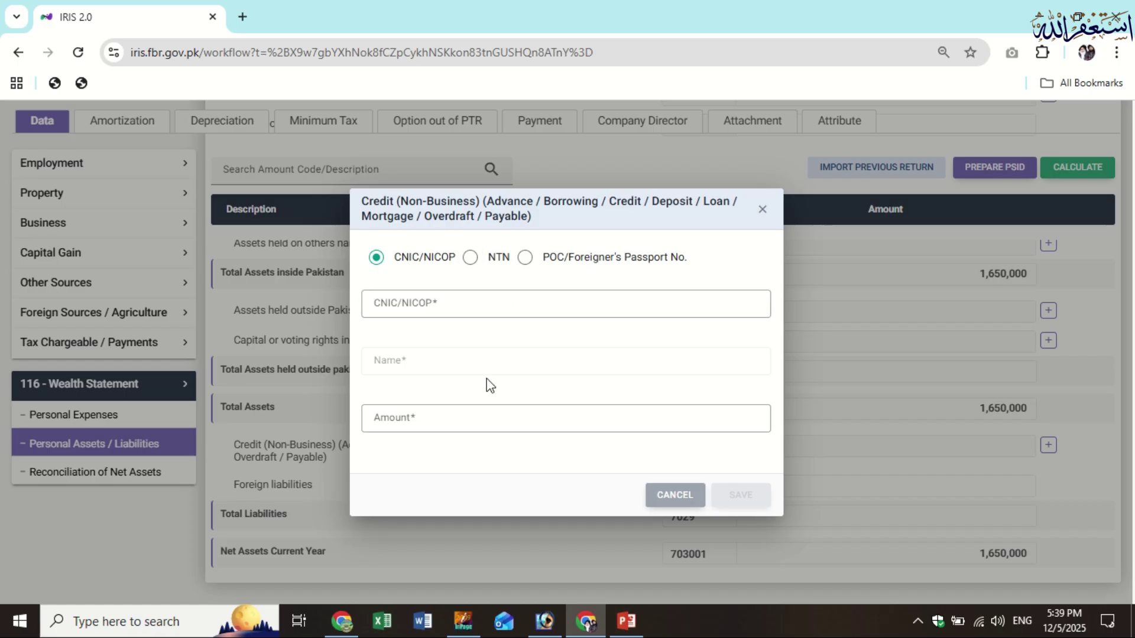
# Cancel the Credit form and recalculate, leaving Net Assets Current Year at 1,650,000
pyautogui.click(667, 498)
pyautogui.scroll(-2, 886, 472)
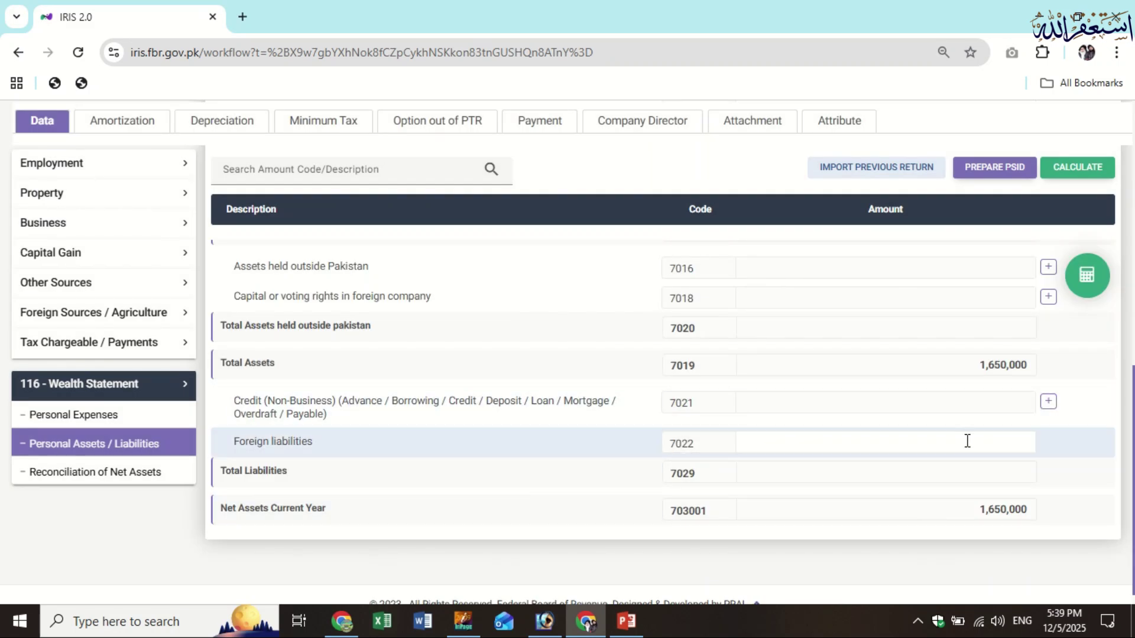
pyautogui.click(1064, 169)
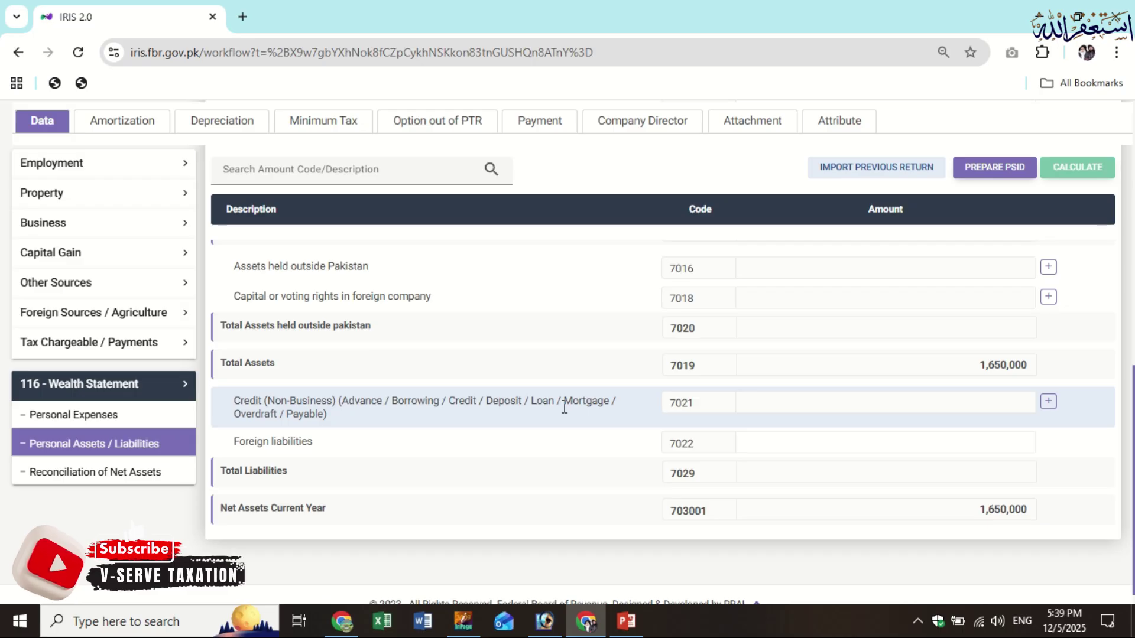
pyautogui.scroll(5, 564, 408)
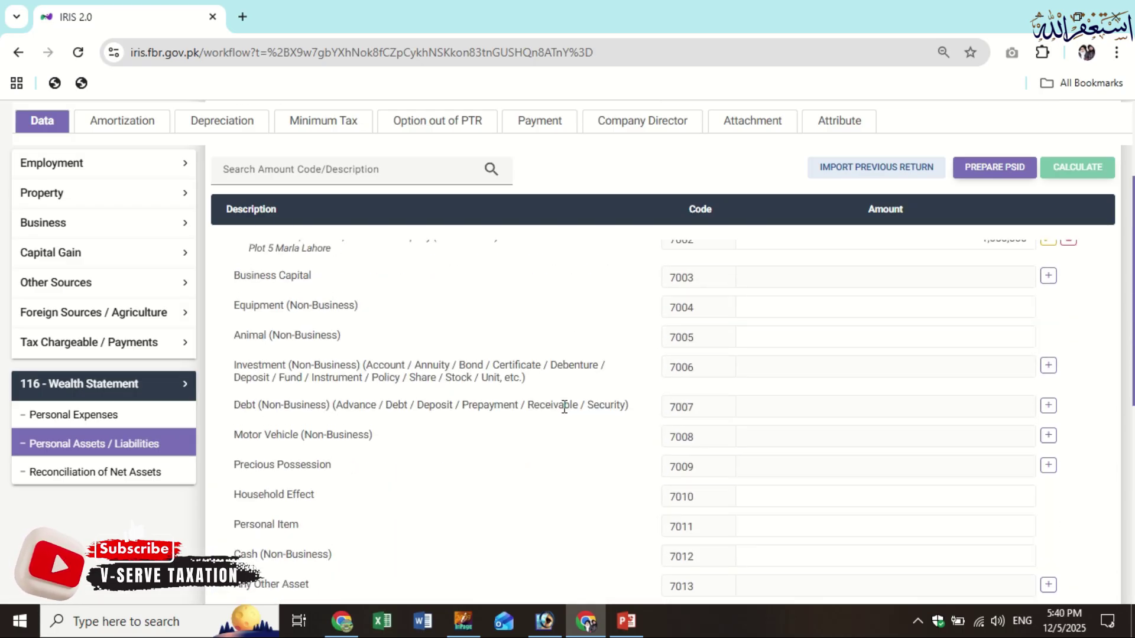
# Open Reconciliation of Net Assets and review the 1,650,000 increase against 598,500 inflows
pyautogui.scroll(-7, 563, 400)
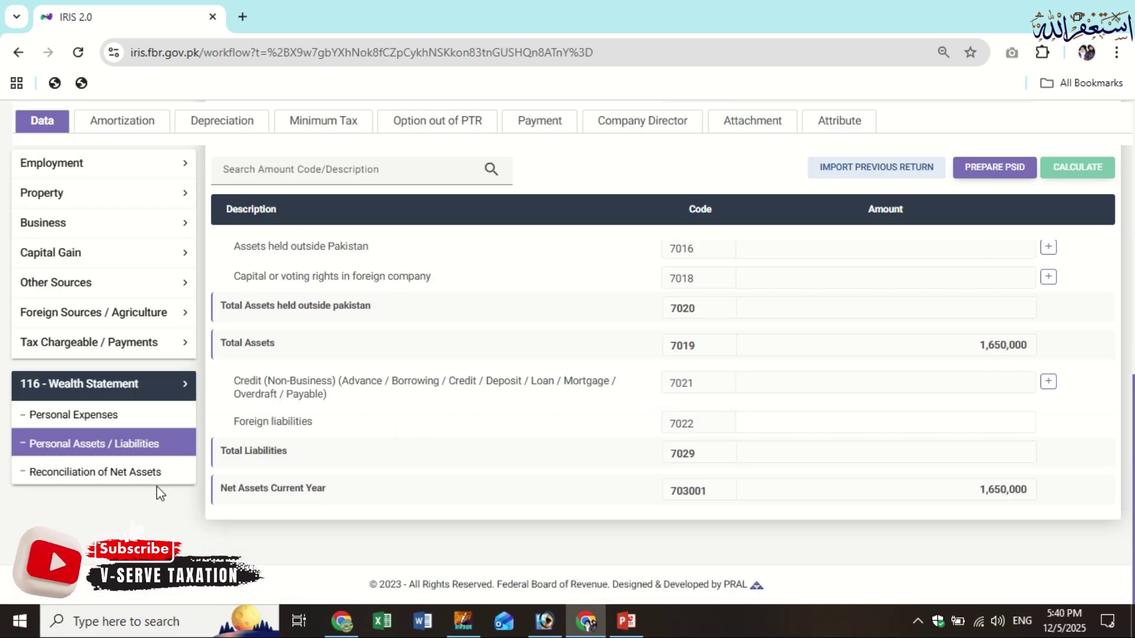
pyautogui.click(134, 483)
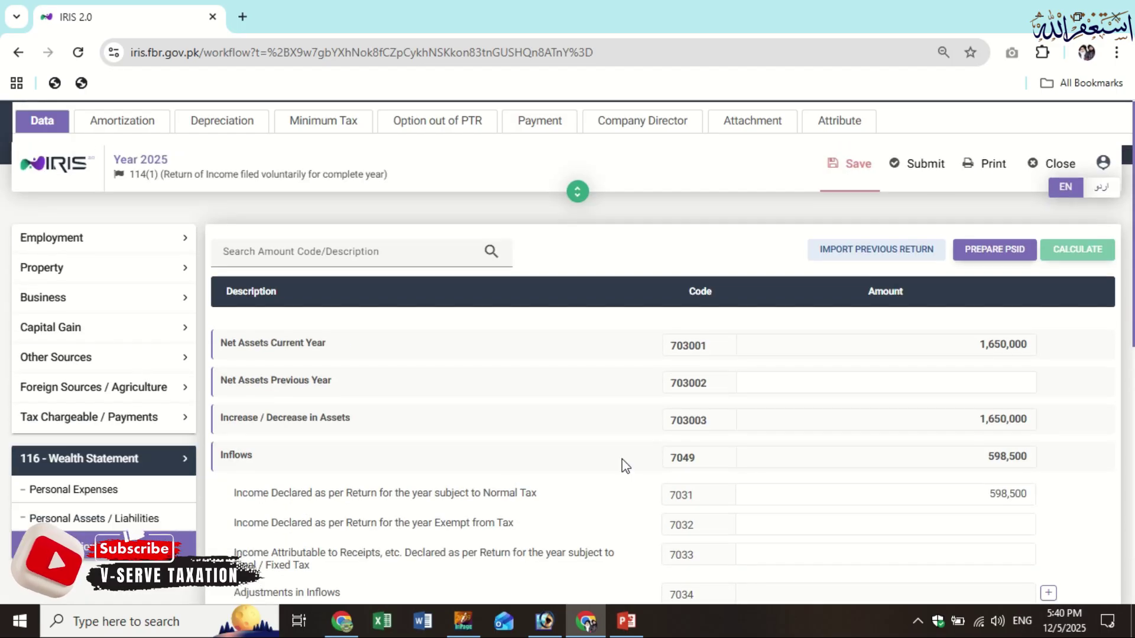
pyautogui.scroll(-10, 766, 394)
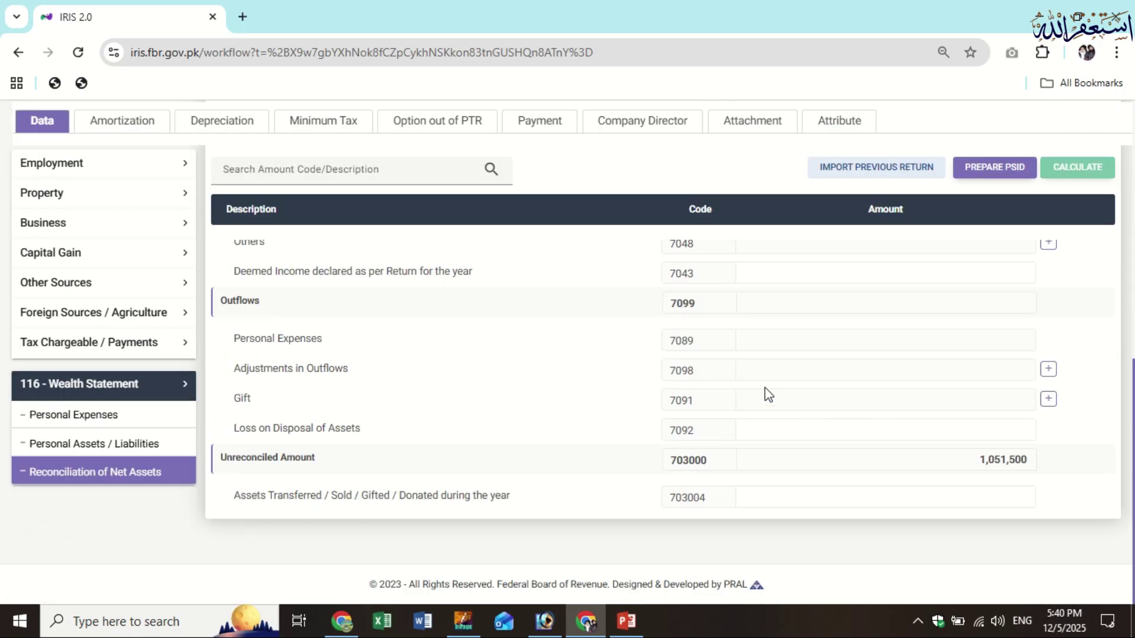
pyautogui.scroll(5, 768, 394)
pyautogui.scroll(-5, 769, 395)
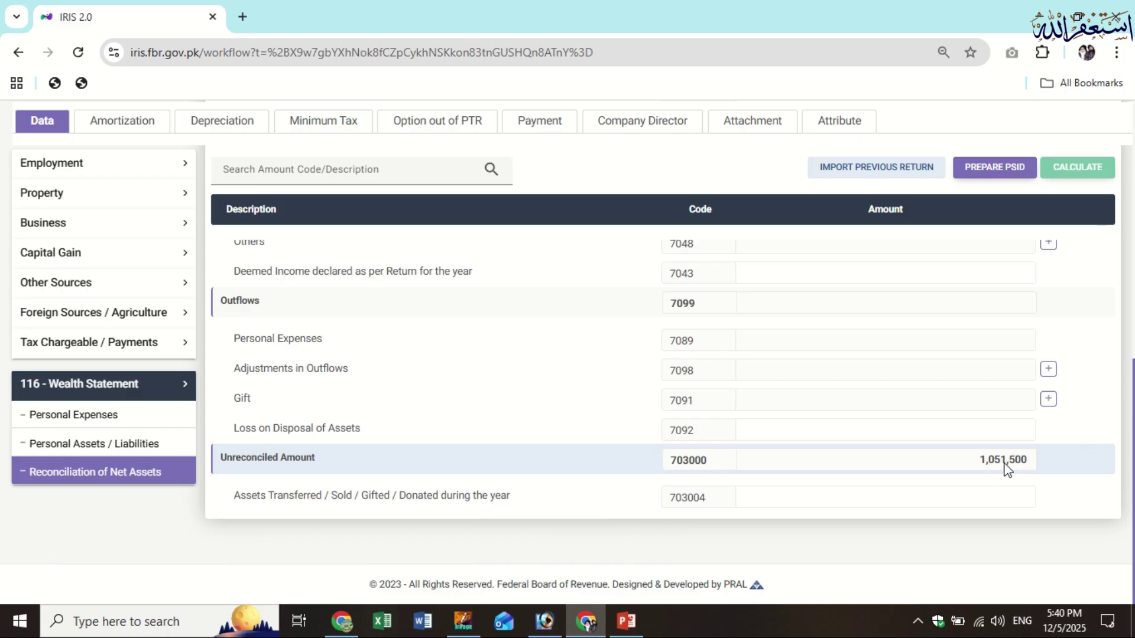
pyautogui.scroll(6, 1004, 470)
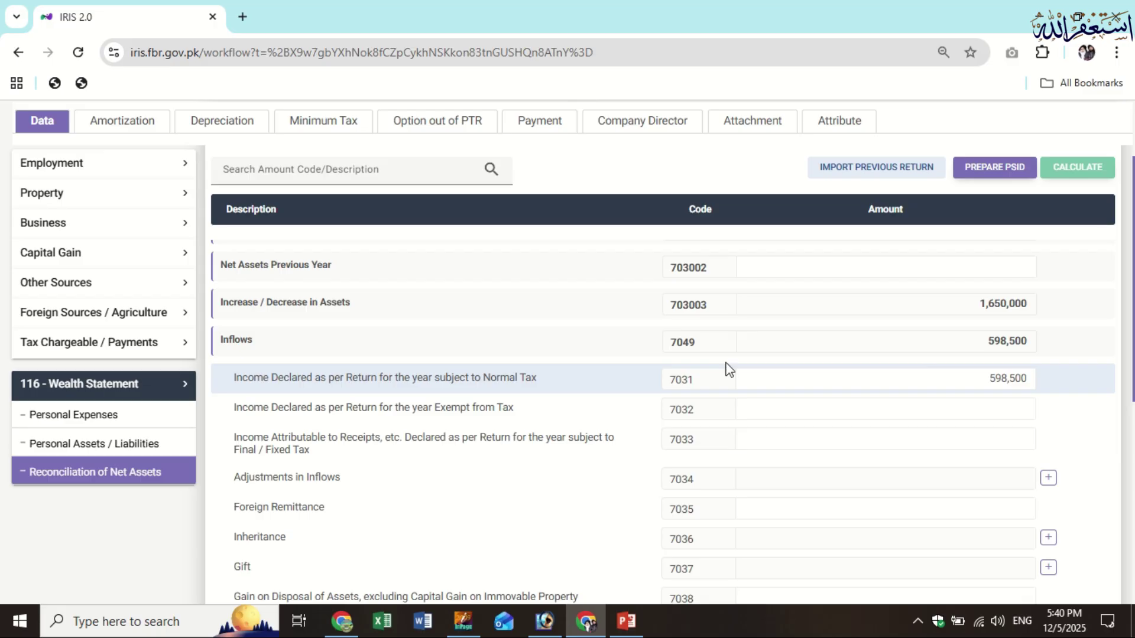
pyautogui.scroll(3, 144, 316)
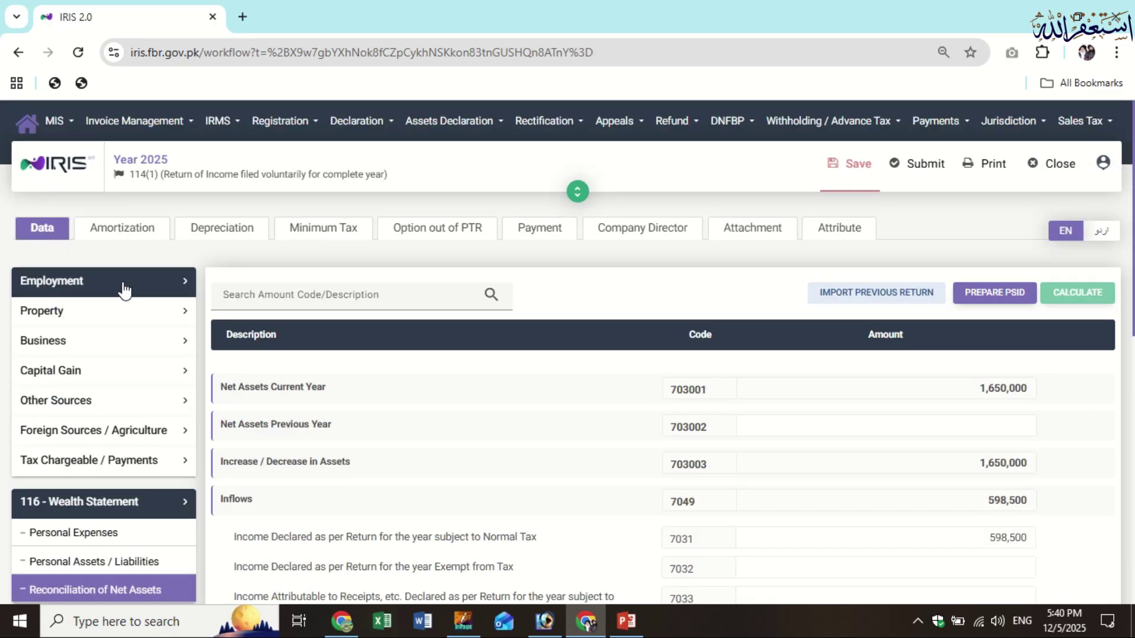
# Change the Salary Pay, Wages total amount to 1,465,500 and recalculate
pyautogui.click(124, 288)
pyautogui.click(44, 312)
pyautogui.click(746, 451)
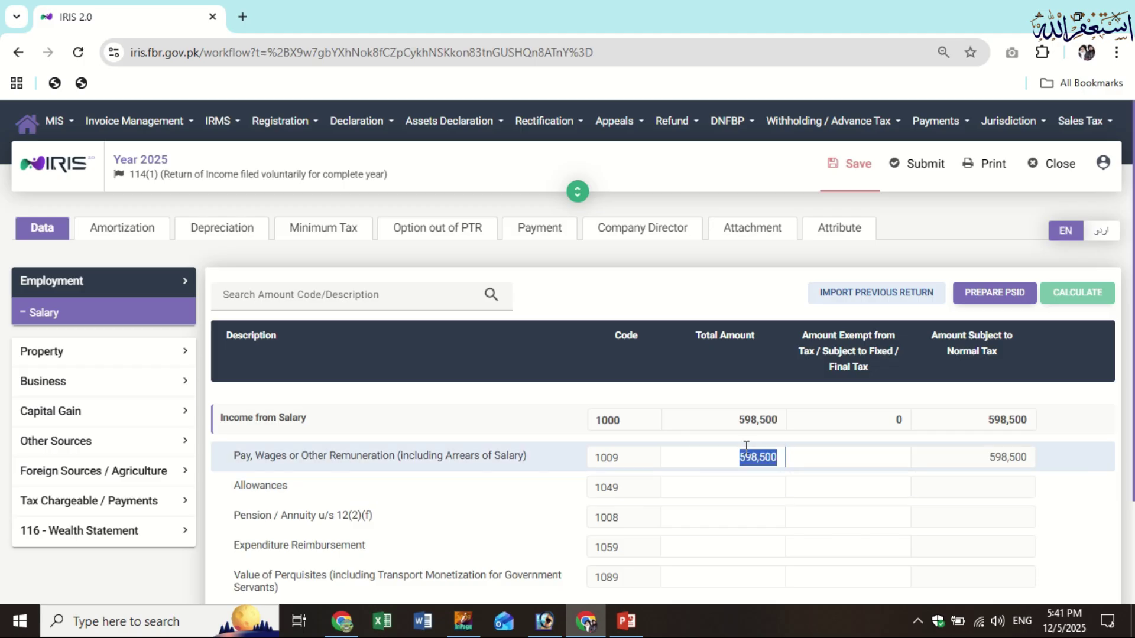
pyautogui.write('746550')
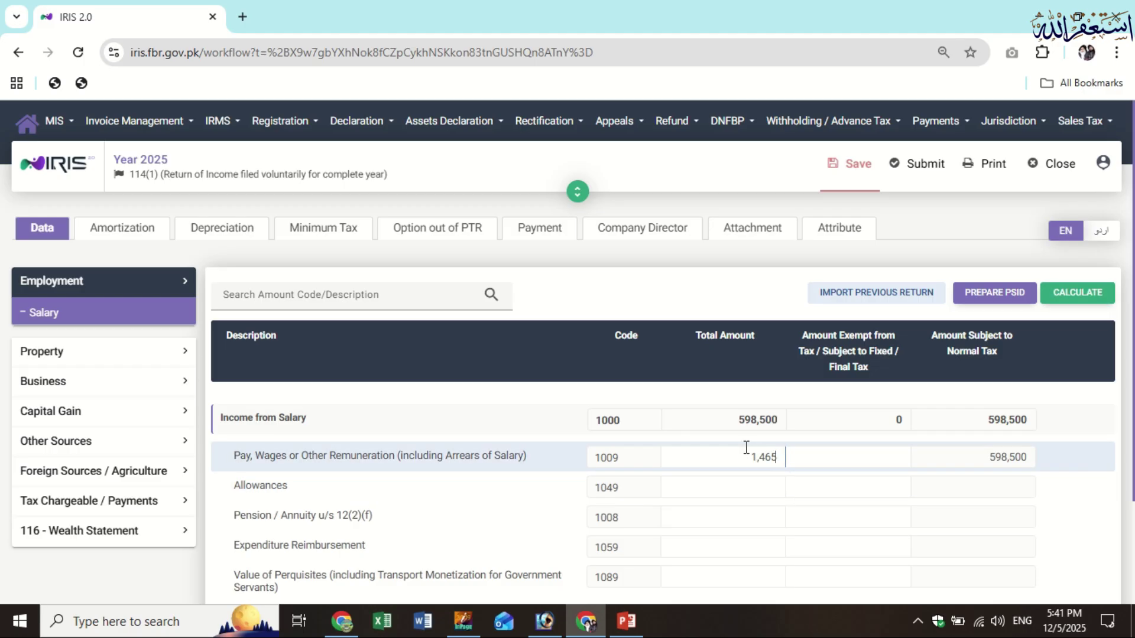
pyautogui.write('0')
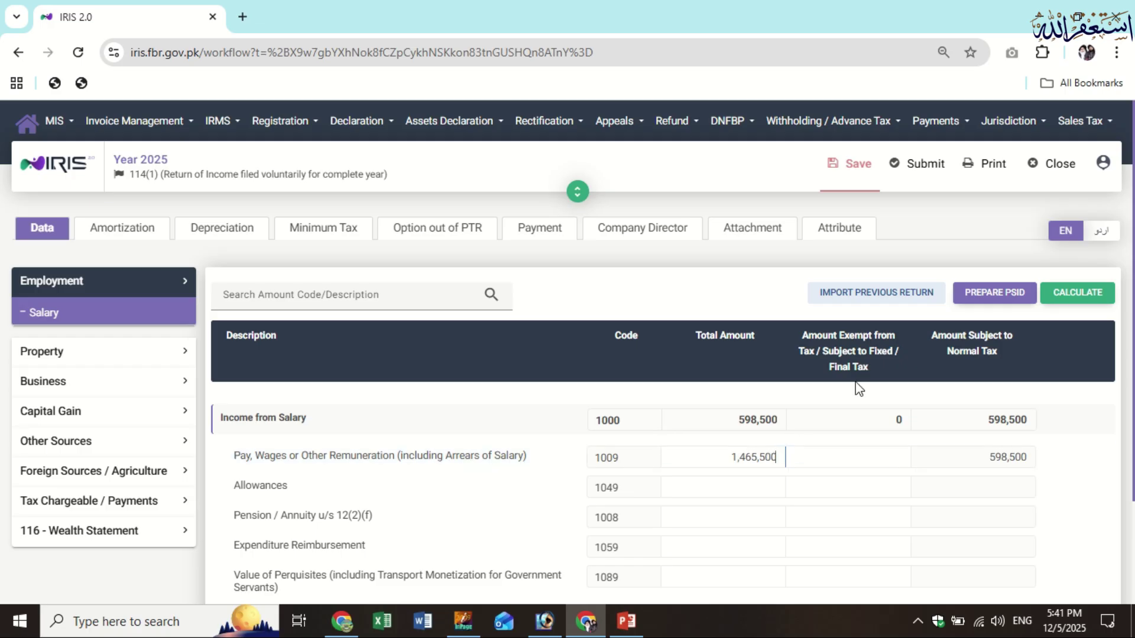
pyautogui.click(1076, 296)
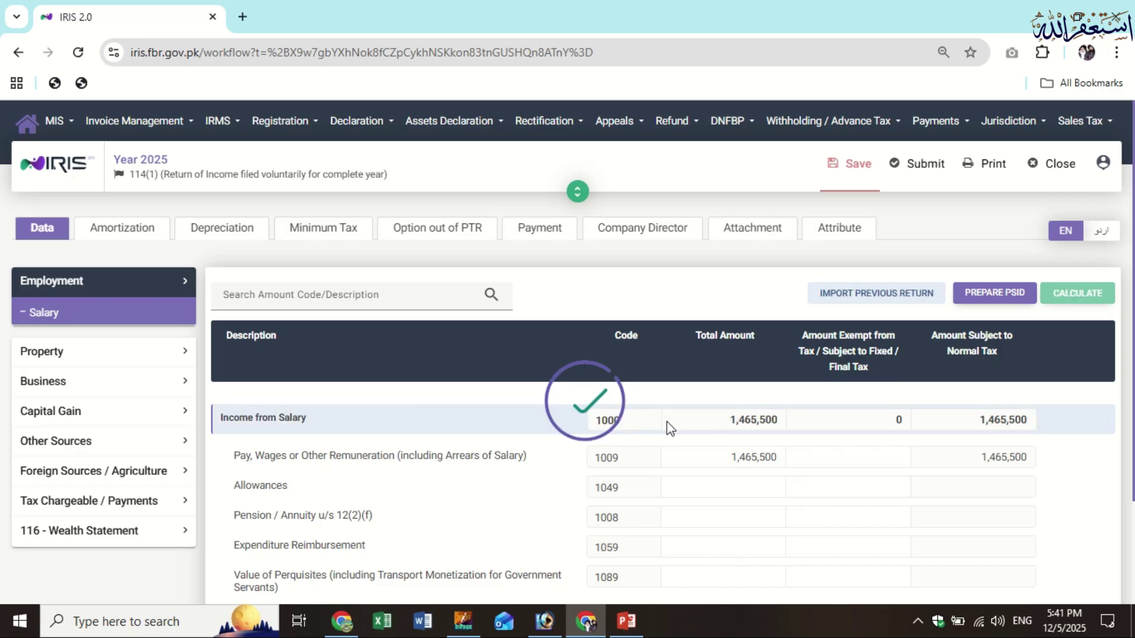
# Check the updated net assets reconciliation inflows, then return to the Salary details
pyautogui.scroll(-2, 547, 355)
pyautogui.click(94, 414)
pyautogui.click(176, 476)
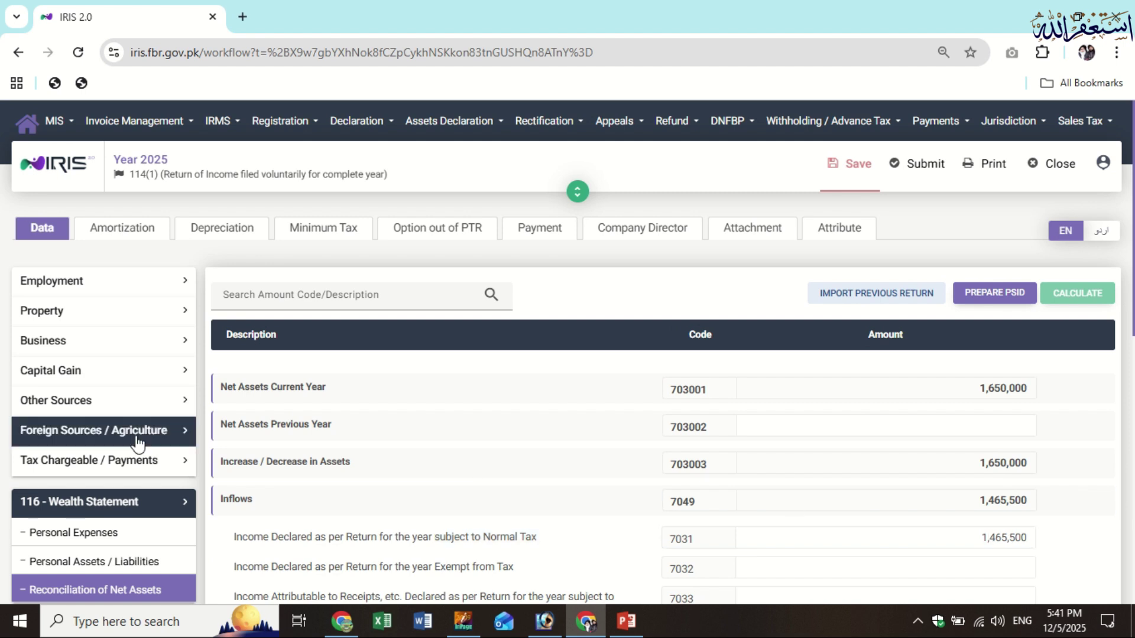
pyautogui.click(118, 284)
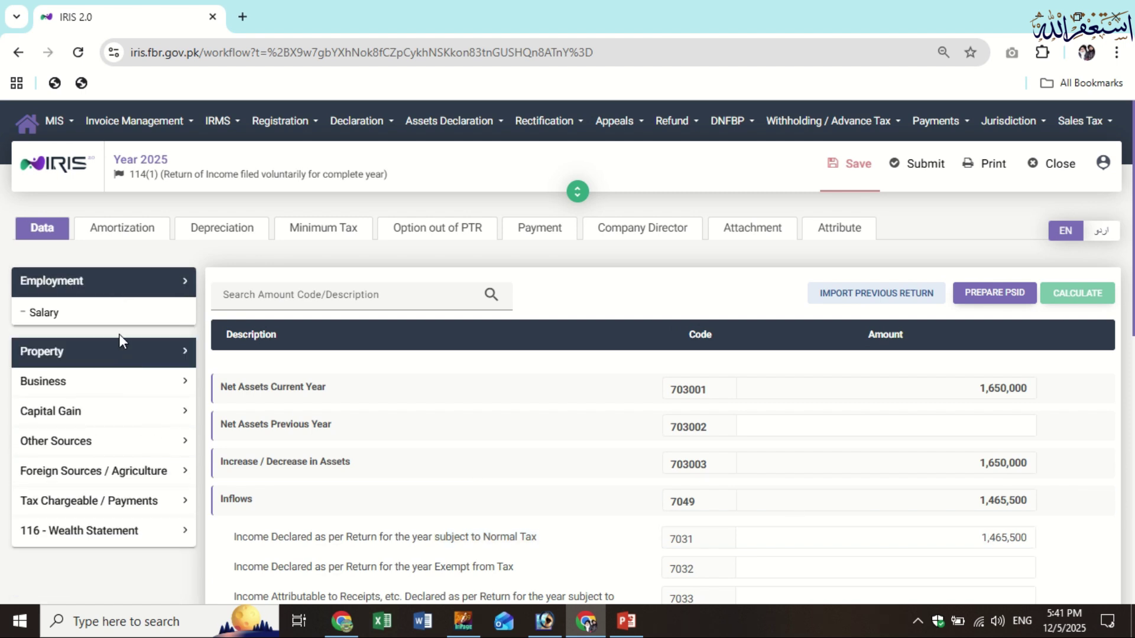
pyautogui.click(115, 313)
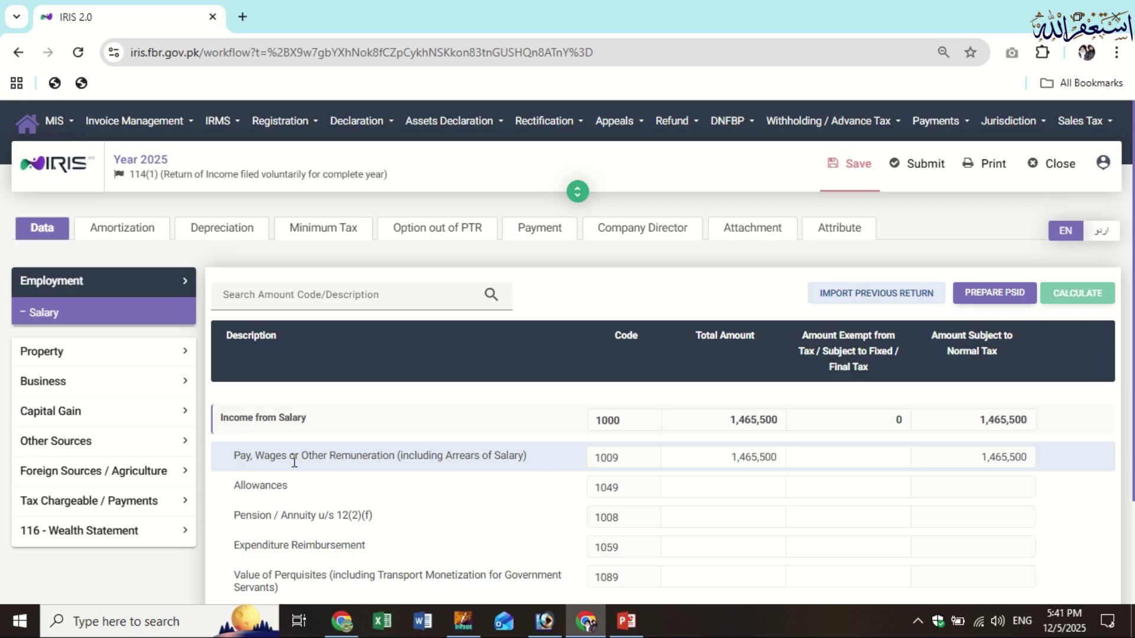
# Review the Computations table showing taxable income of 1,465,500
pyautogui.click(130, 508)
pyautogui.scroll(-2, 139, 469)
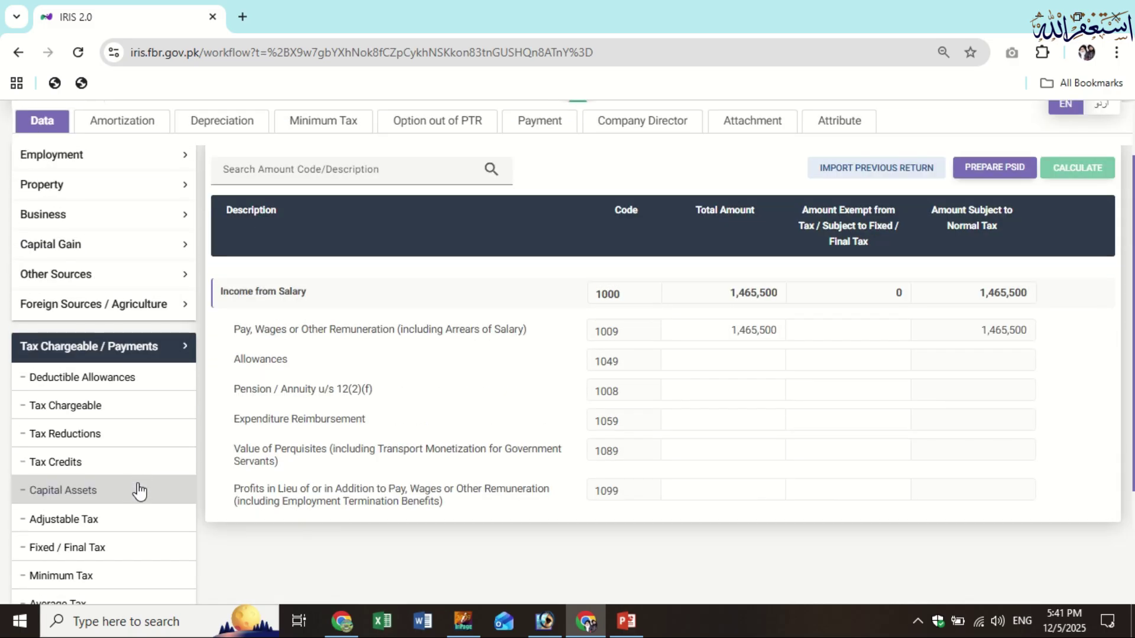
pyautogui.scroll(-3, 140, 491)
pyautogui.scroll(4, 160, 475)
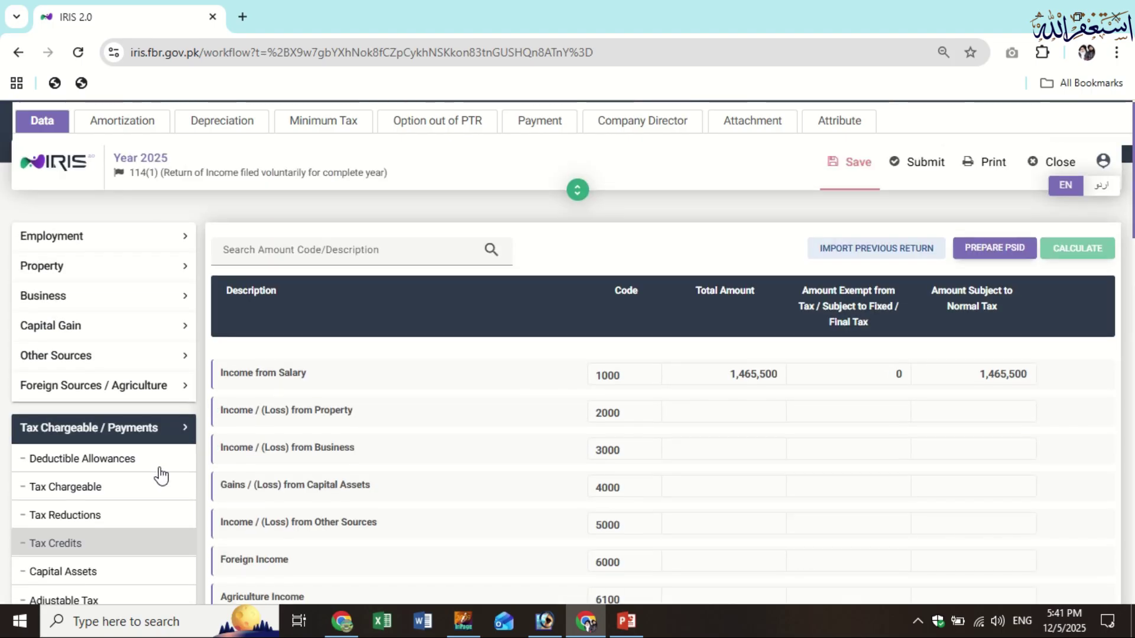
pyautogui.scroll(-2, 842, 451)
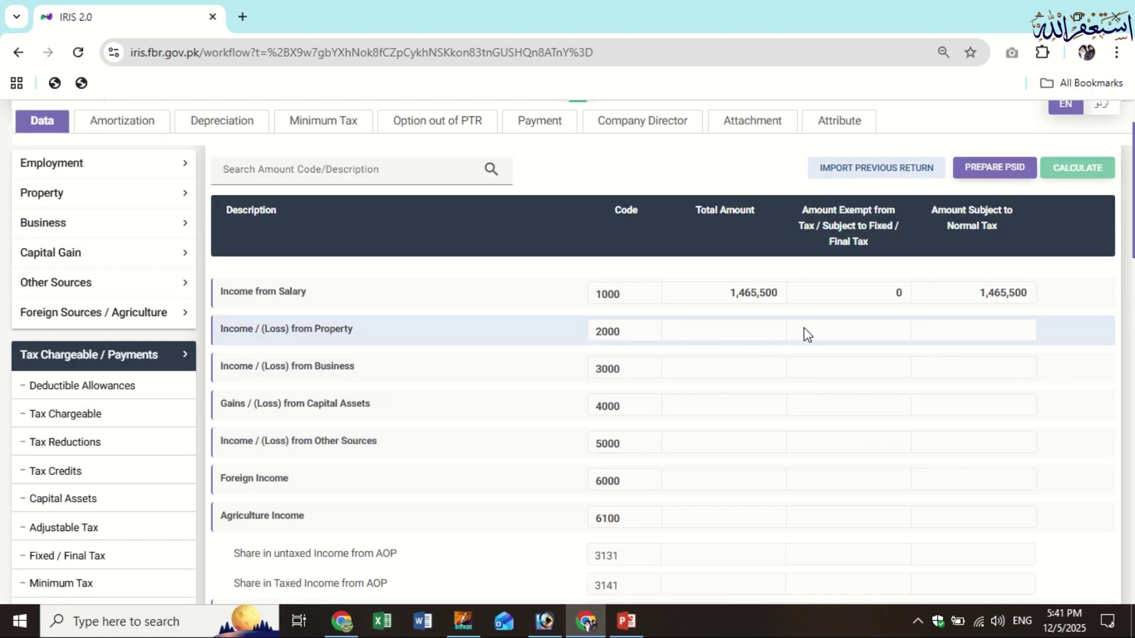
pyautogui.scroll(-1, 773, 369)
pyautogui.scroll(-3, 776, 383)
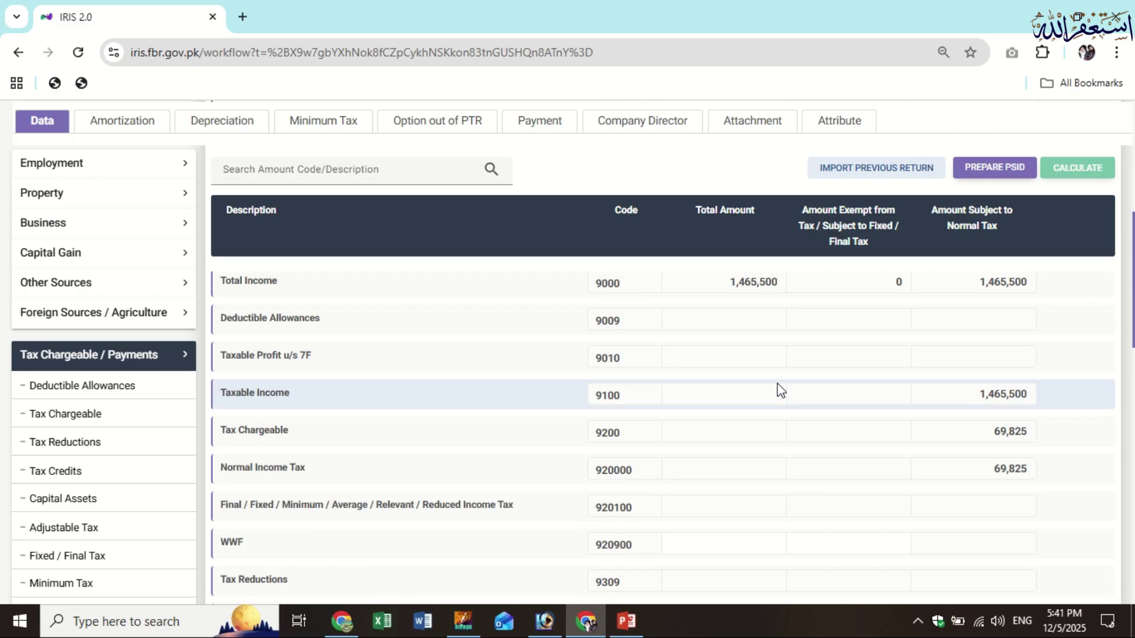
pyautogui.scroll(-1, 780, 390)
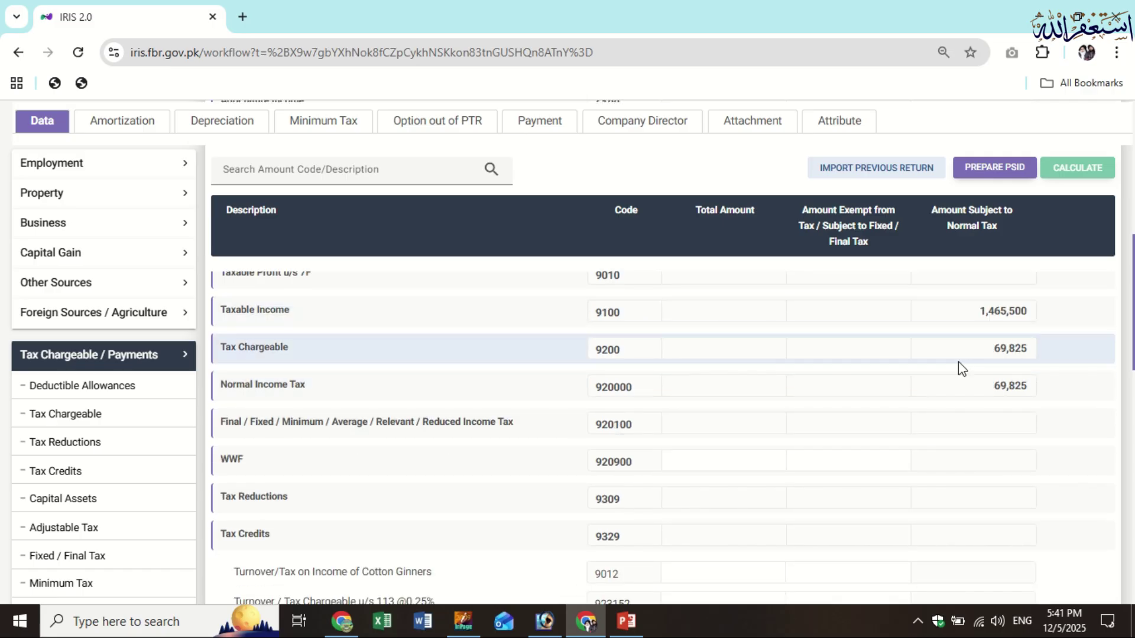
pyautogui.scroll(3, 959, 367)
pyautogui.scroll(2, 782, 387)
pyautogui.scroll(-1, 747, 378)
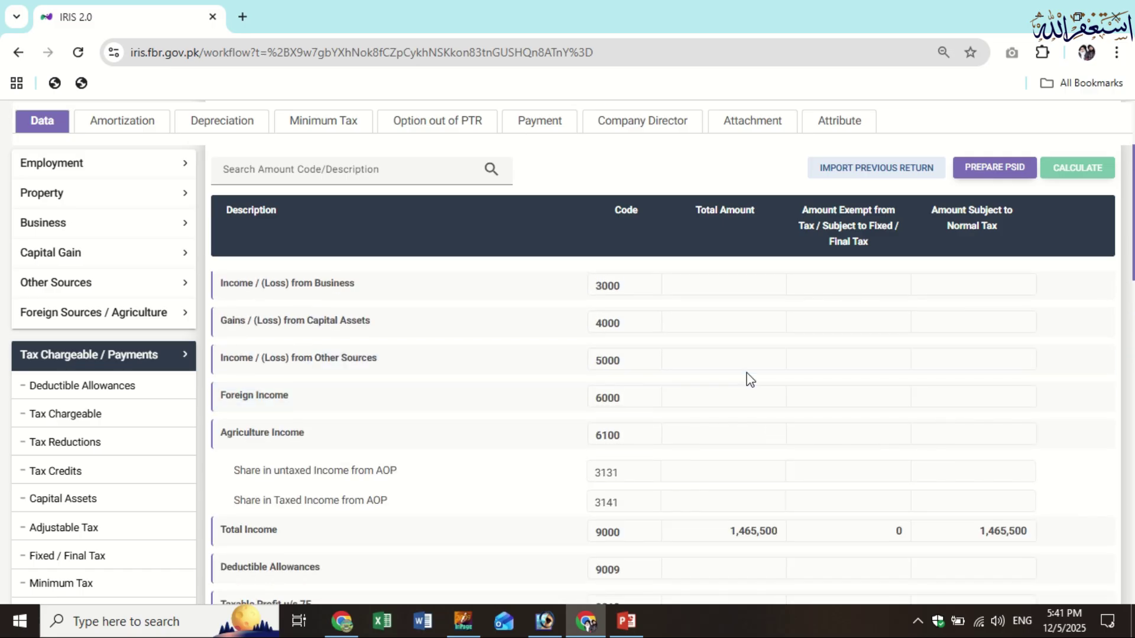
pyautogui.scroll(2, 776, 384)
pyautogui.scroll(-4, 774, 502)
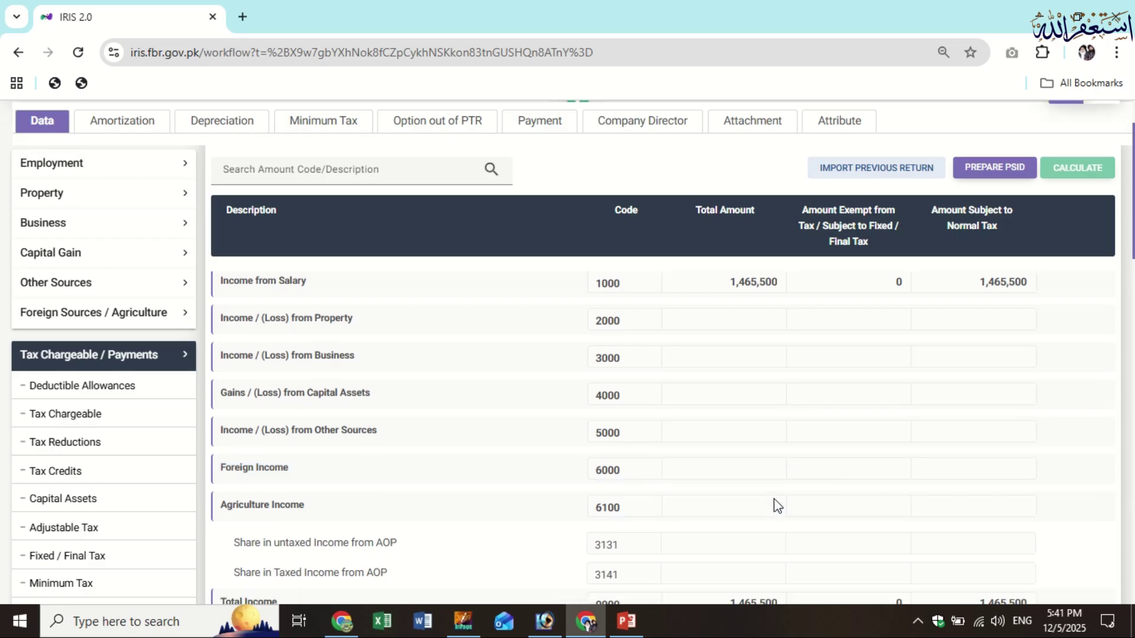
pyautogui.scroll(4, 713, 318)
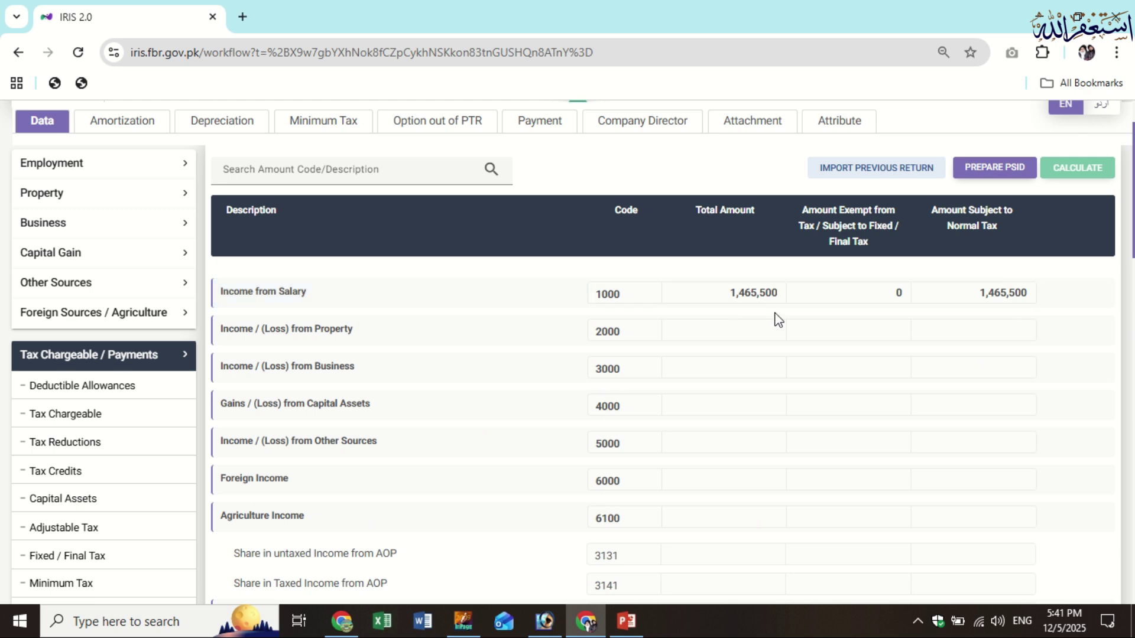
pyautogui.scroll(-4, 775, 317)
pyautogui.scroll(-3, 786, 354)
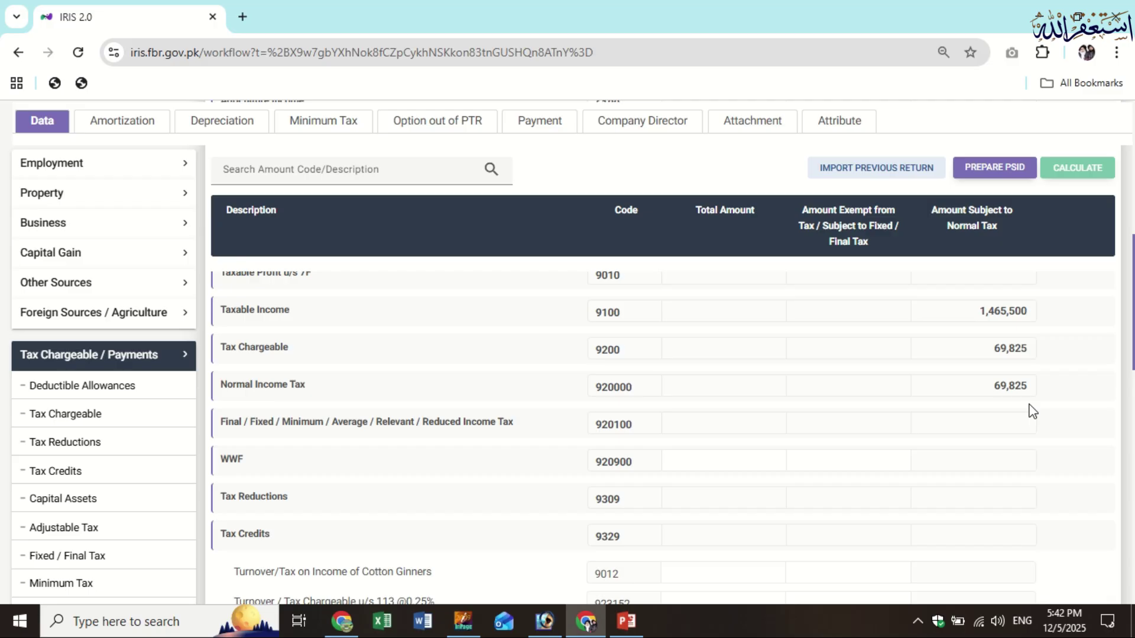
# Copy the Tax Chargeable (9200) amount of 69,825
pyautogui.scroll(-10, 752, 390)
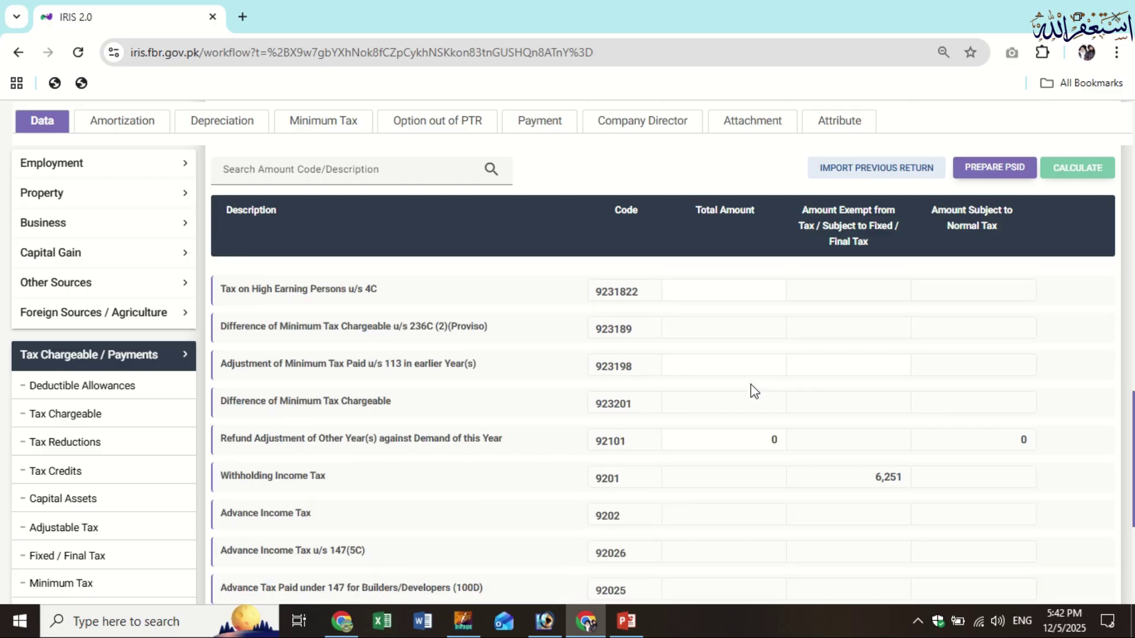
pyautogui.scroll(2, 766, 437)
pyautogui.scroll(-4, 770, 433)
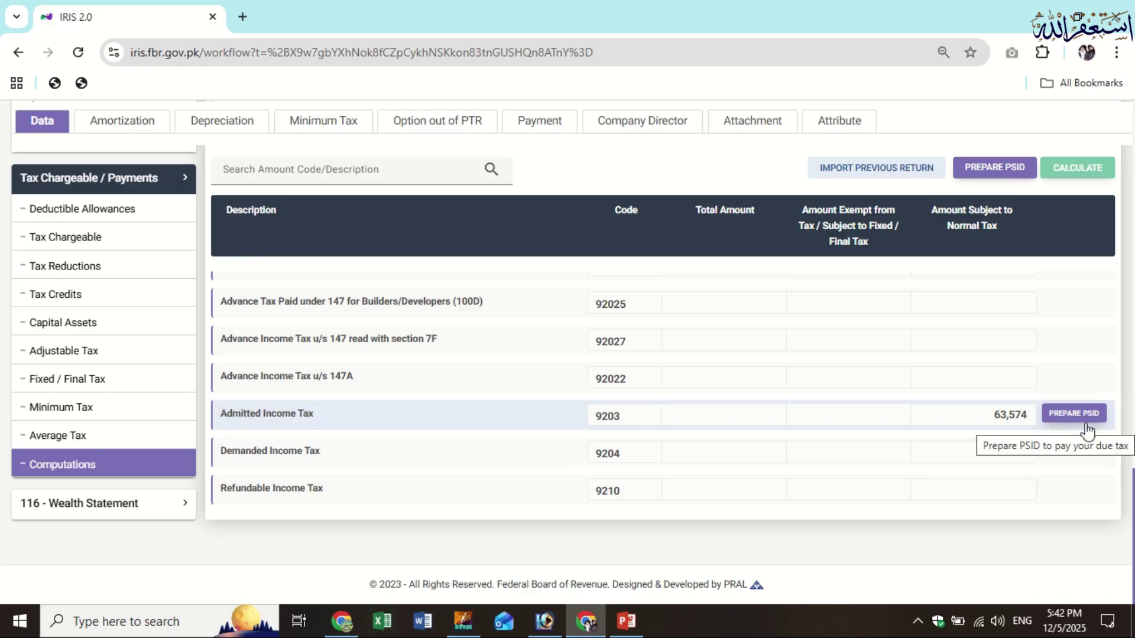
pyautogui.scroll(5, 1038, 442)
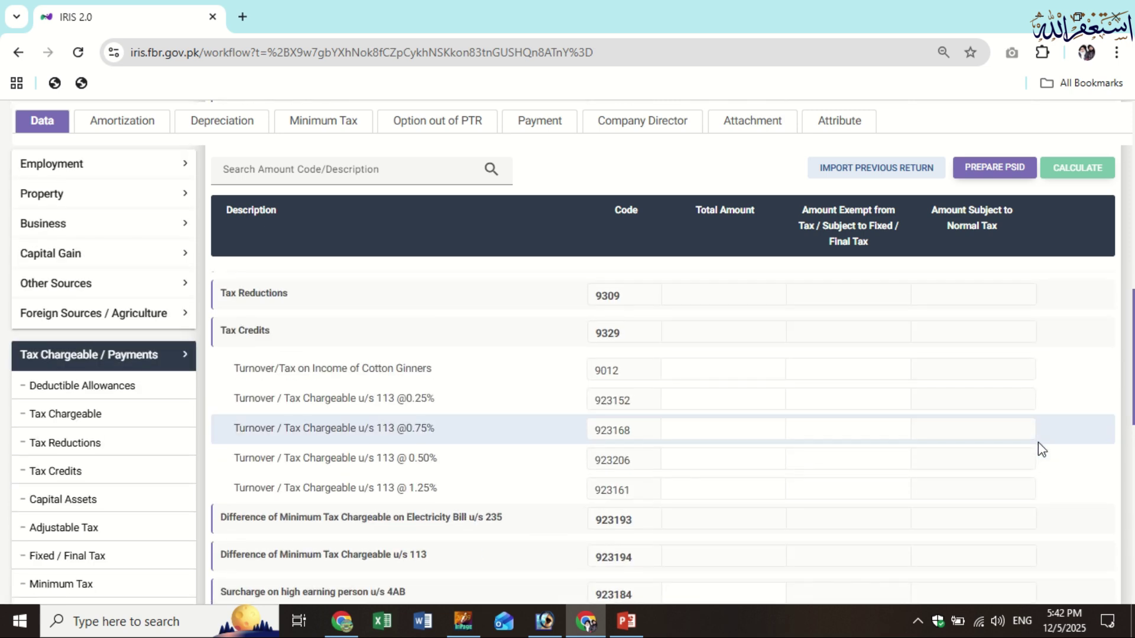
pyautogui.scroll(2, 1032, 436)
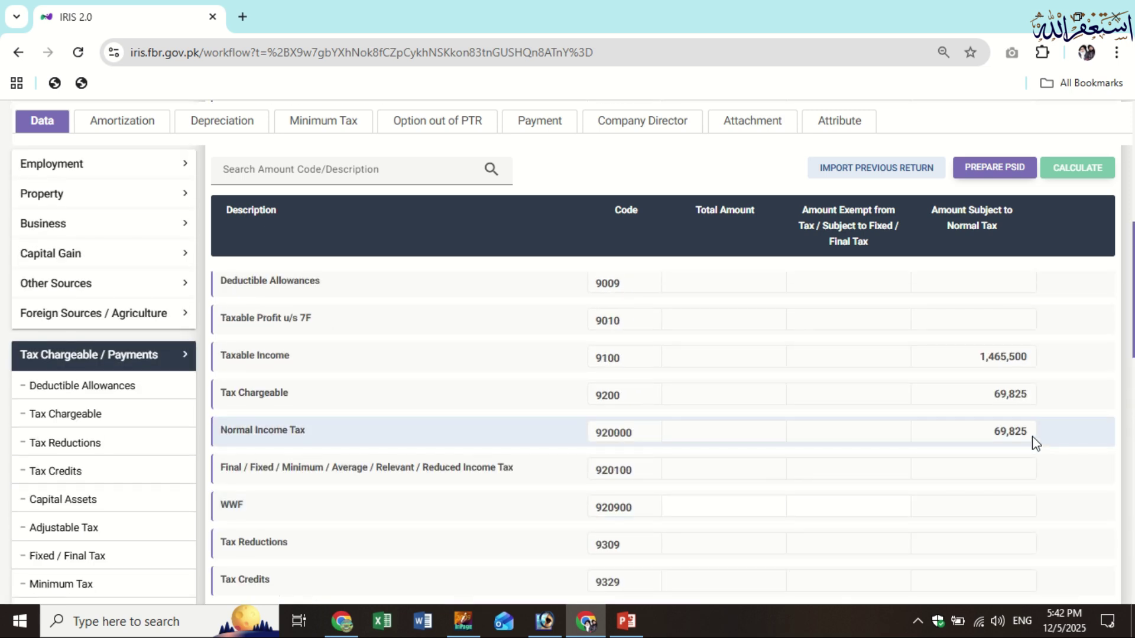
pyautogui.doubleClick(1011, 395)
pyautogui.hotkey('ctrl', 'c')
pyautogui.scroll(1, 205, 321)
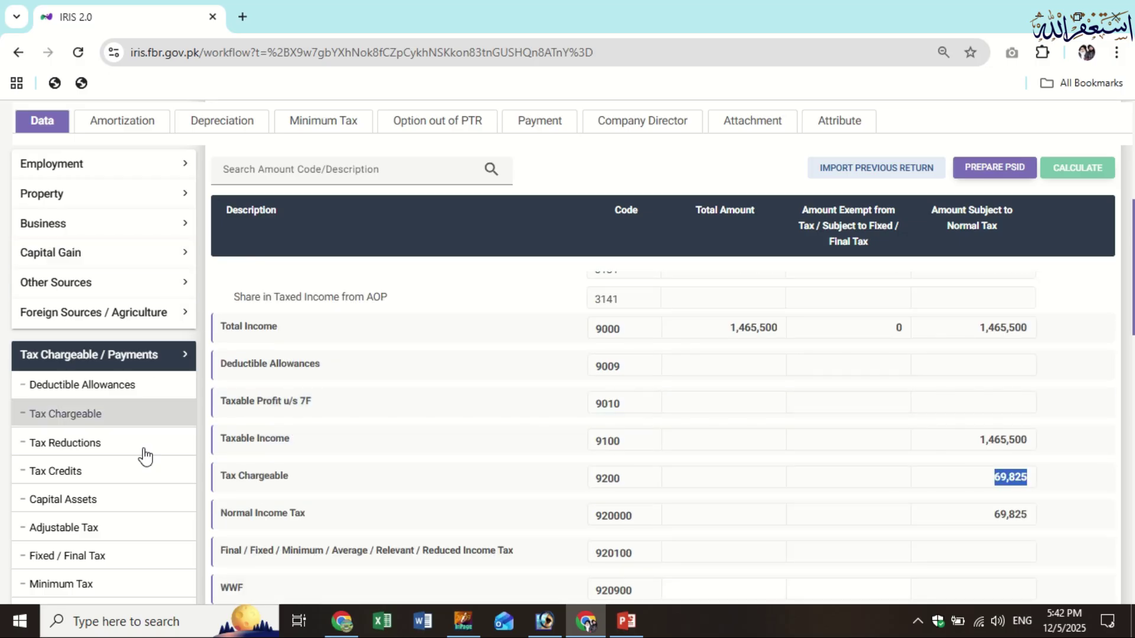
# In Adjustable Tax row 64020004, enter 69,825 tax collected and 1,465,500 receipts
pyautogui.click(132, 528)
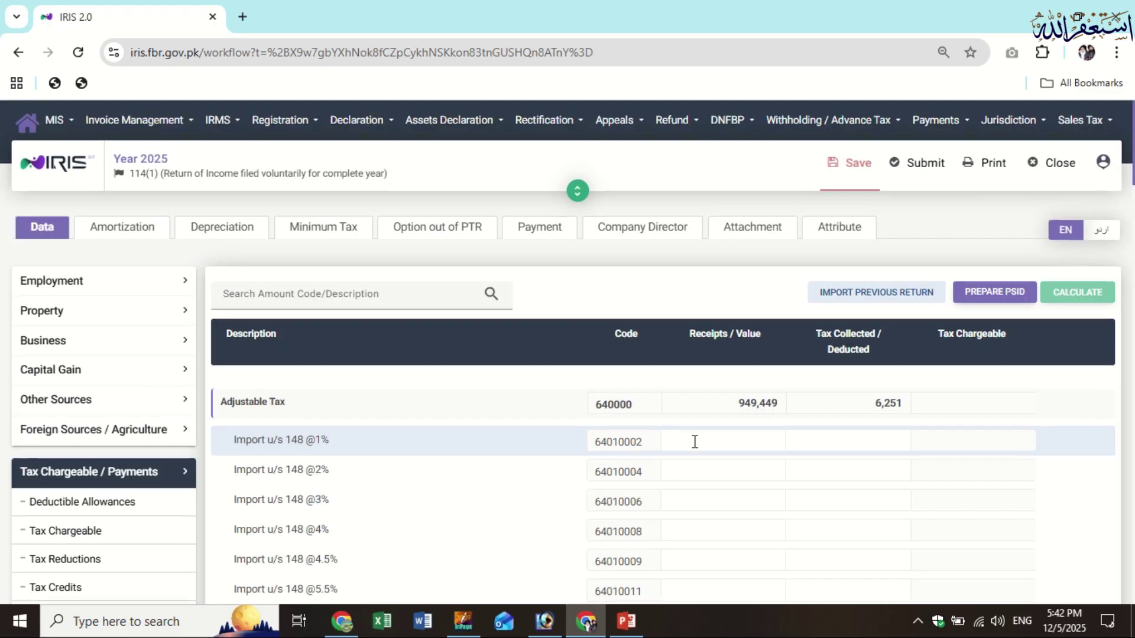
pyautogui.scroll(-3, 695, 441)
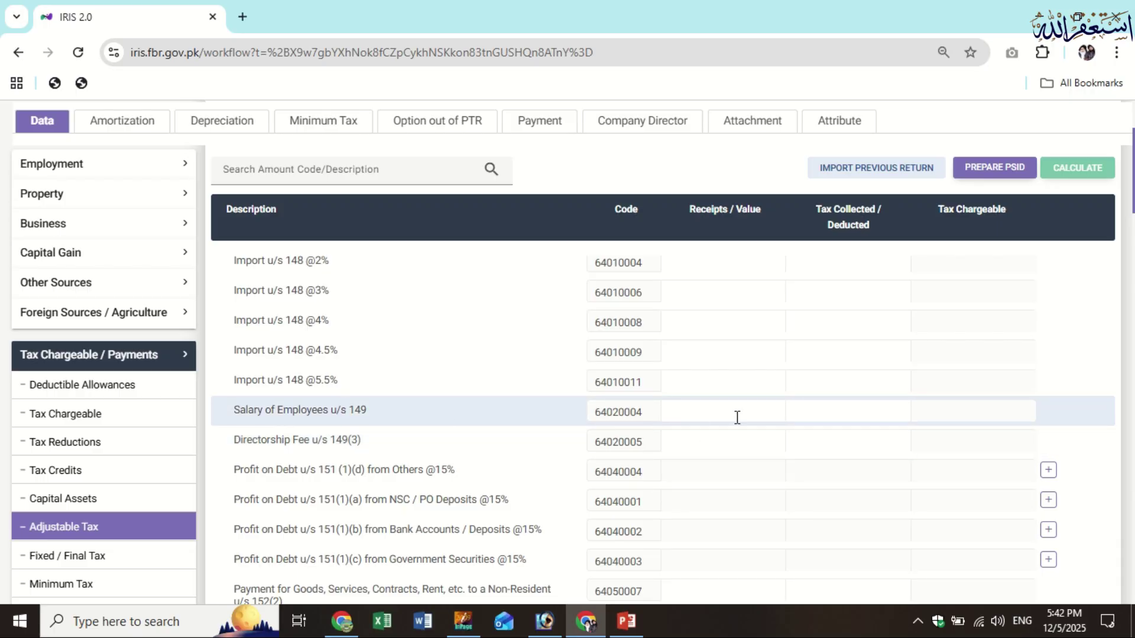
pyautogui.click(831, 413)
pyautogui.hotkey('ctrl', 'v')
pyautogui.click(692, 408)
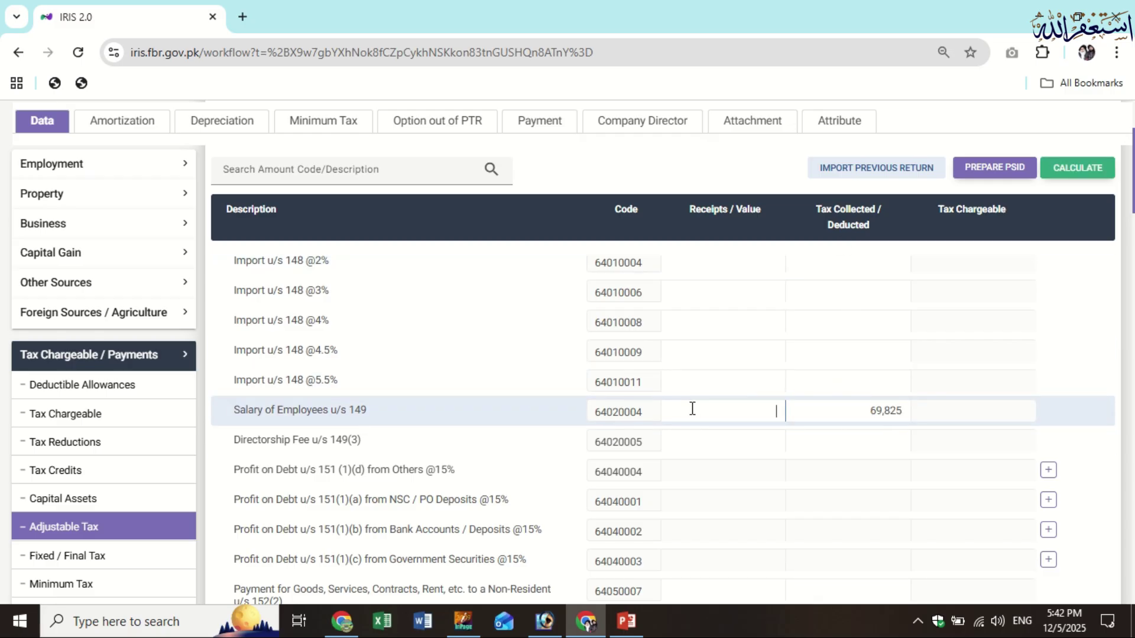
pyautogui.write('1,465,500')
# Recalculate the return and verify the 69,825 salary tax deduction
pyautogui.click(1094, 169)
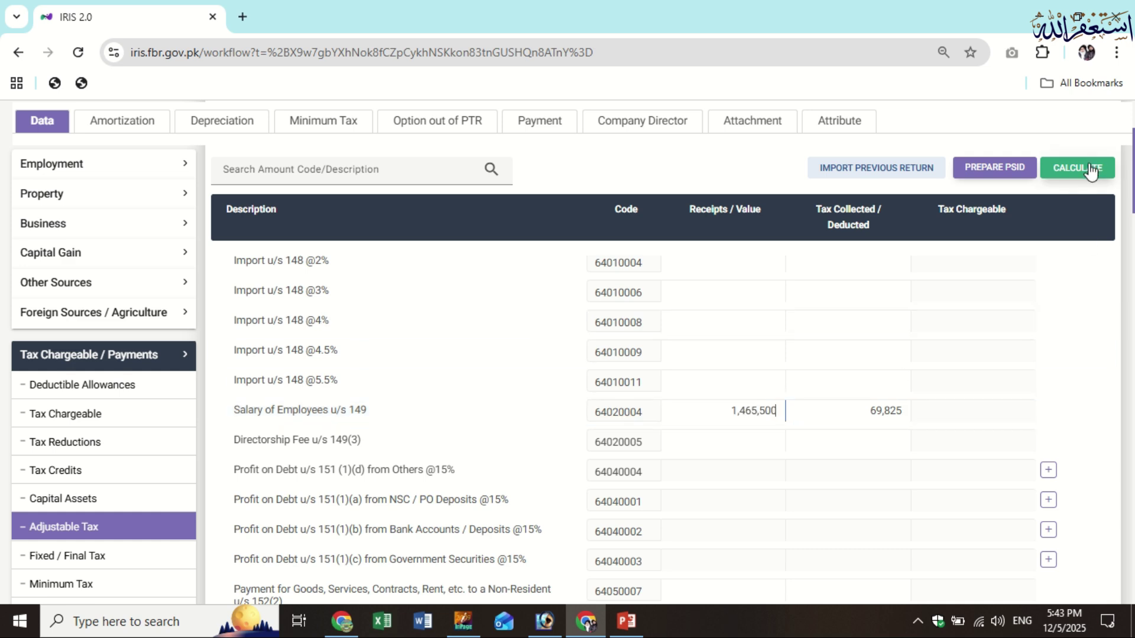
pyautogui.click(875, 405)
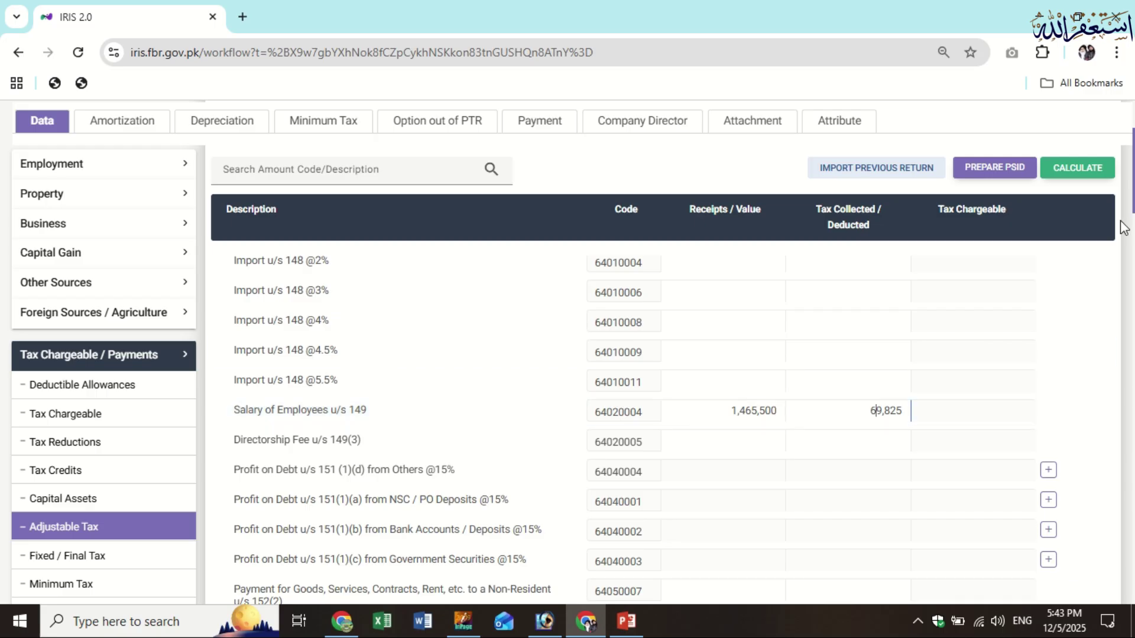
pyautogui.click(1094, 172)
pyautogui.scroll(-10, 839, 366)
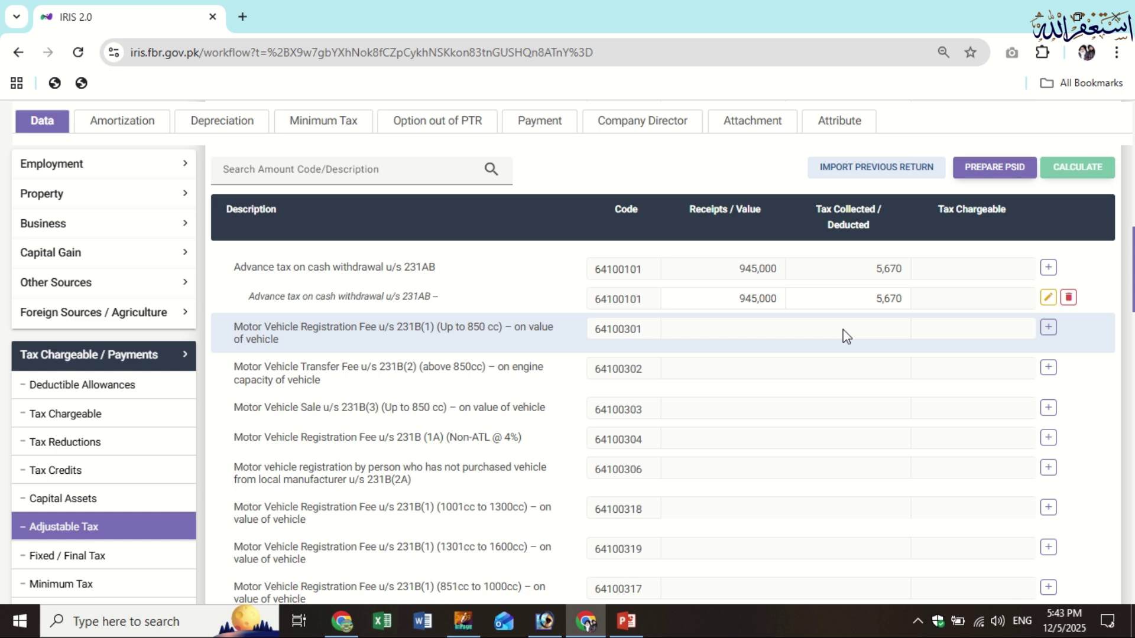
pyautogui.scroll(15, 847, 335)
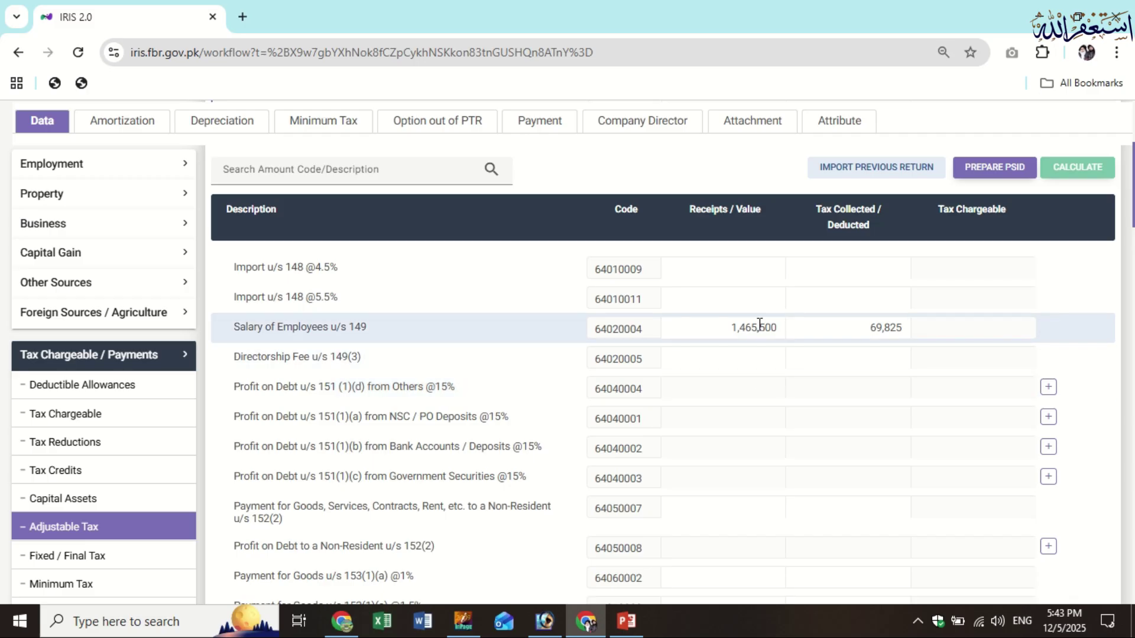
pyautogui.scroll(-15, 68, 446)
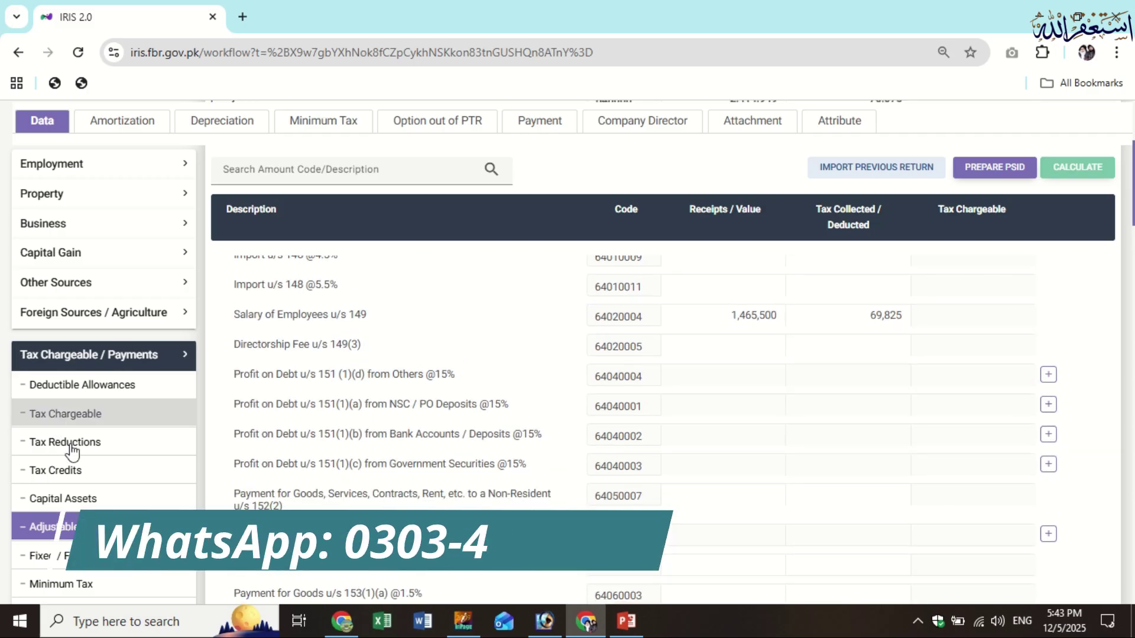
pyautogui.scroll(-15, 134, 569)
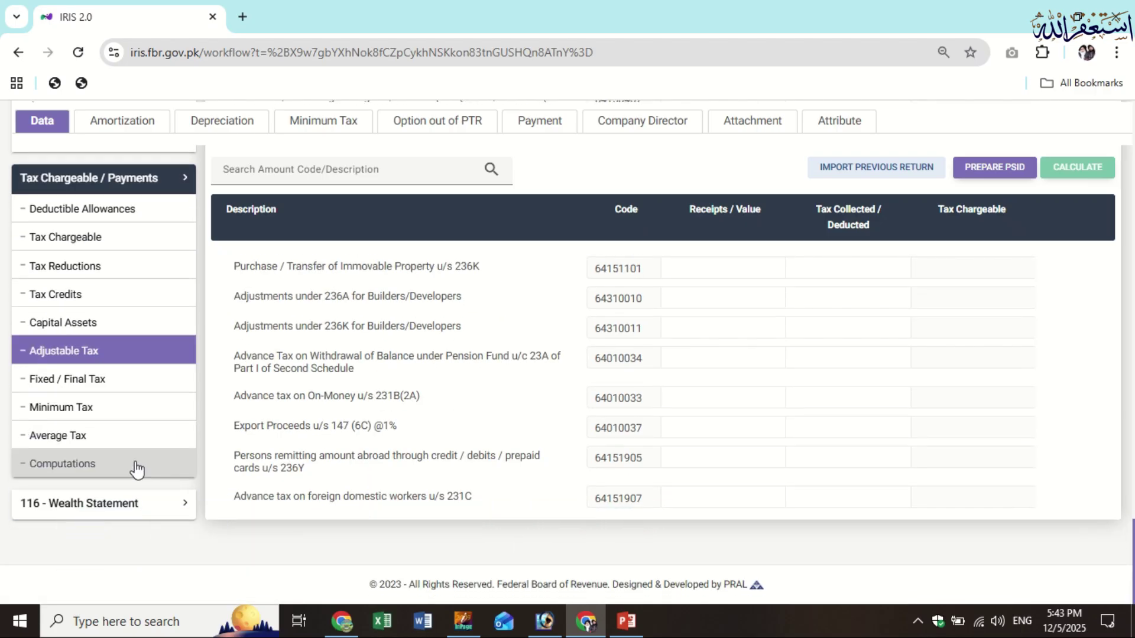
# Check that computations show 76,076 withholding and 6,251 refundable tax, then expand 116 - Wealth Statement
pyautogui.click(134, 465)
pyautogui.scroll(-15, 896, 508)
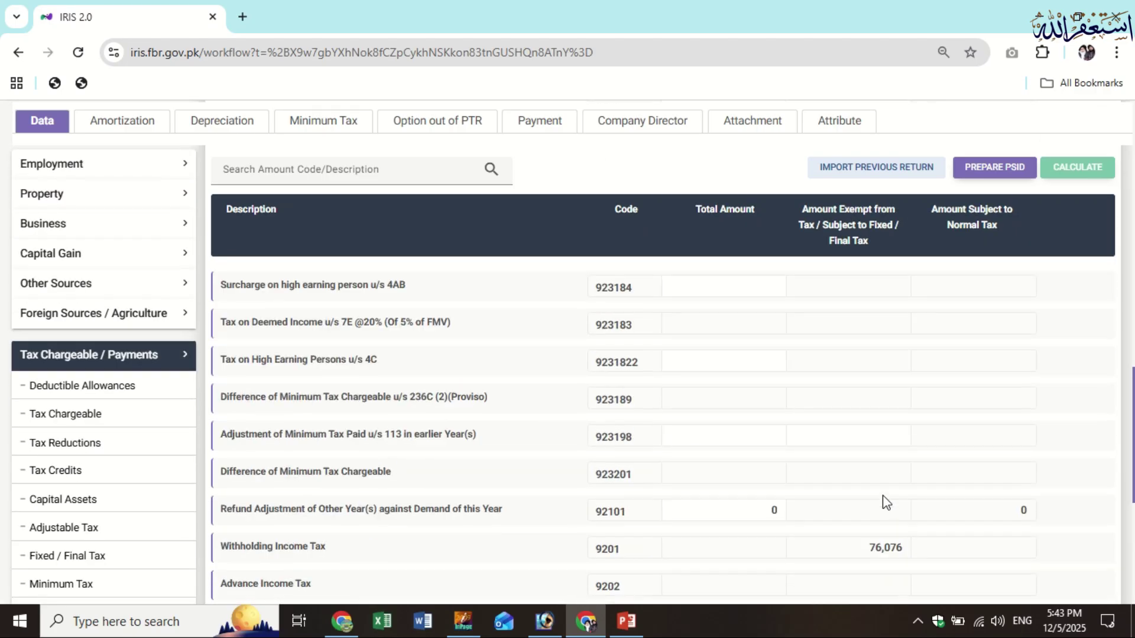
pyautogui.scroll(1, 881, 499)
pyautogui.scroll(-1, 521, 486)
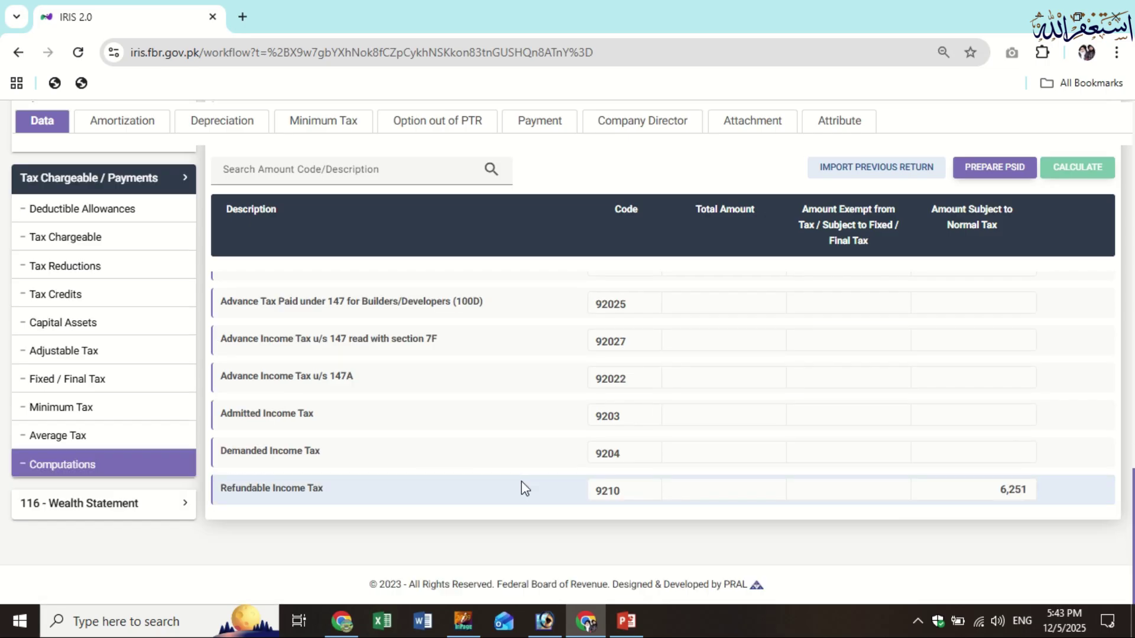
pyautogui.scroll(2, 940, 430)
pyautogui.scroll(2, 912, 400)
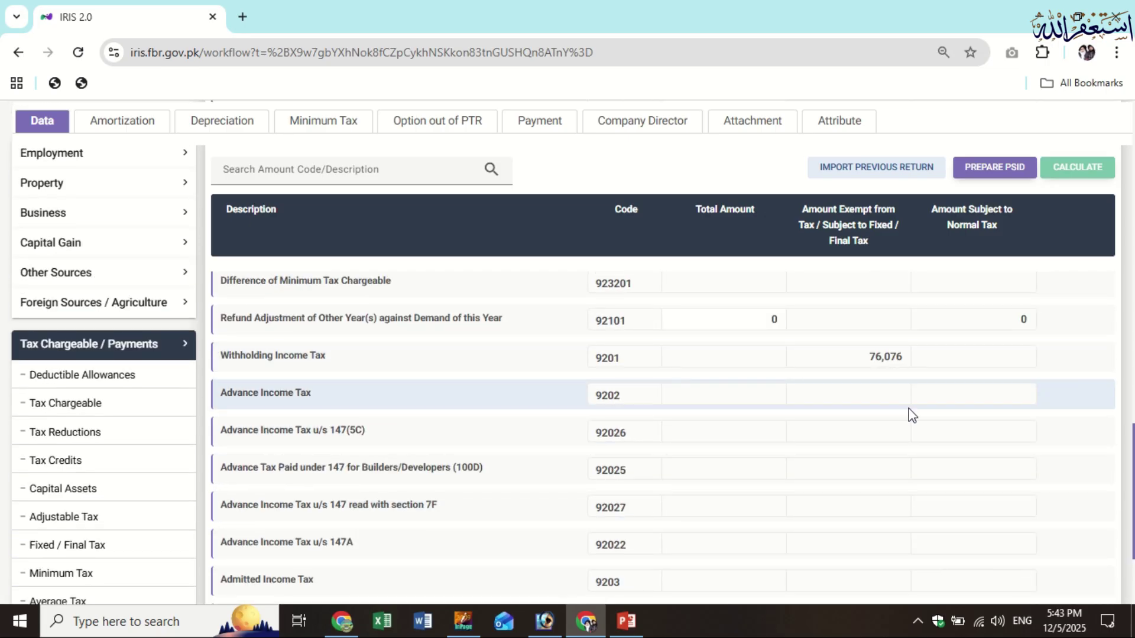
pyautogui.scroll(-2, 626, 501)
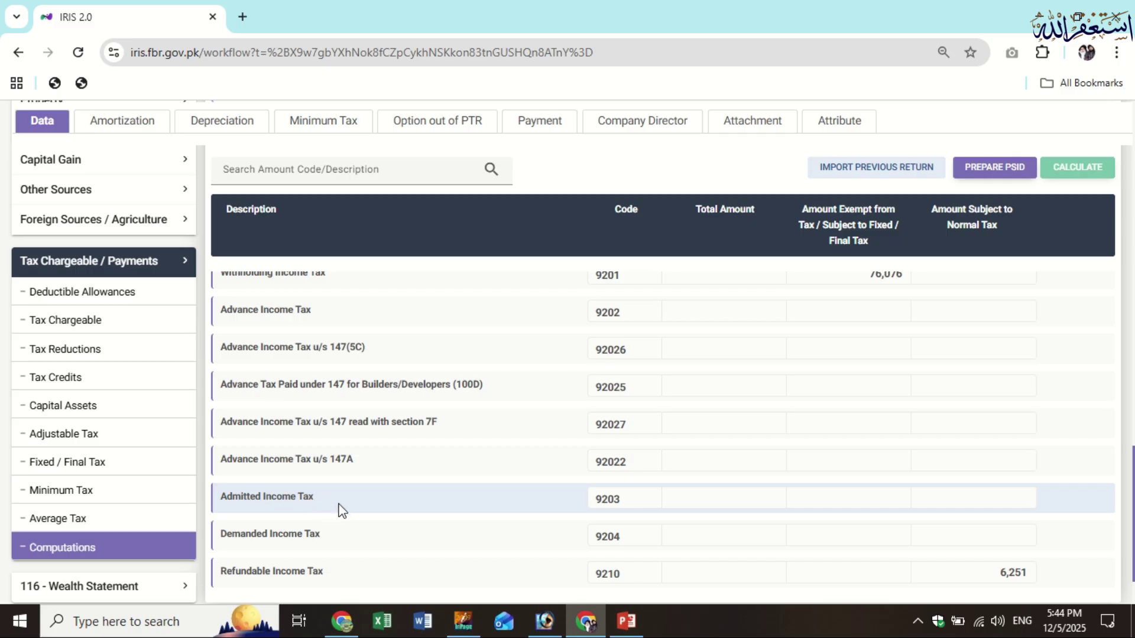
pyautogui.scroll(4, 1012, 483)
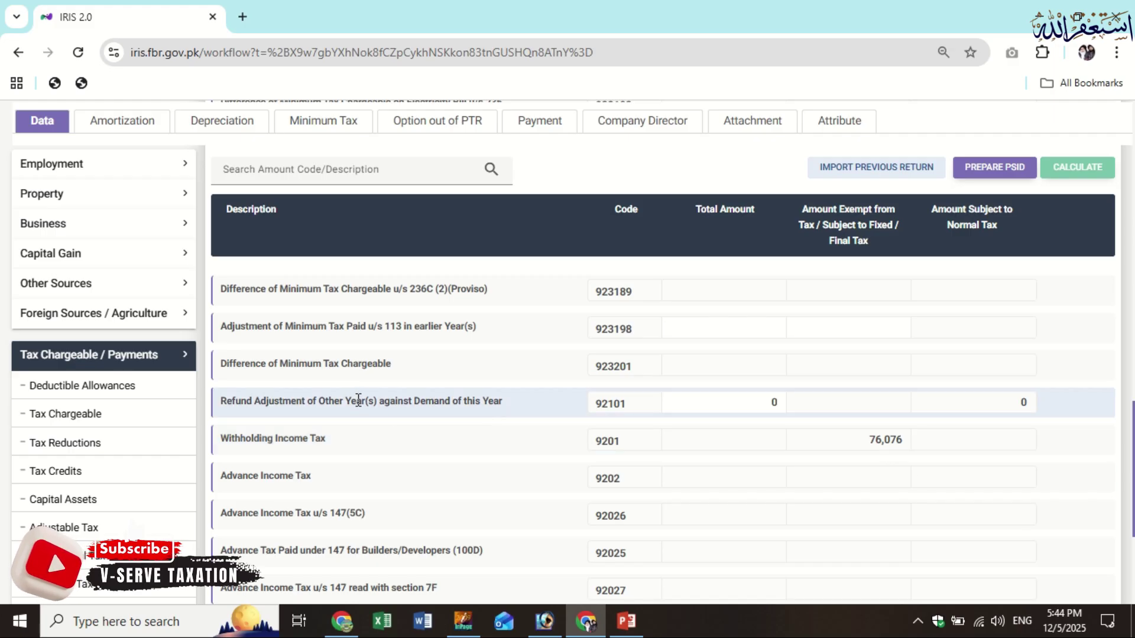
pyautogui.scroll(-6, 360, 406)
pyautogui.scroll(2, 188, 508)
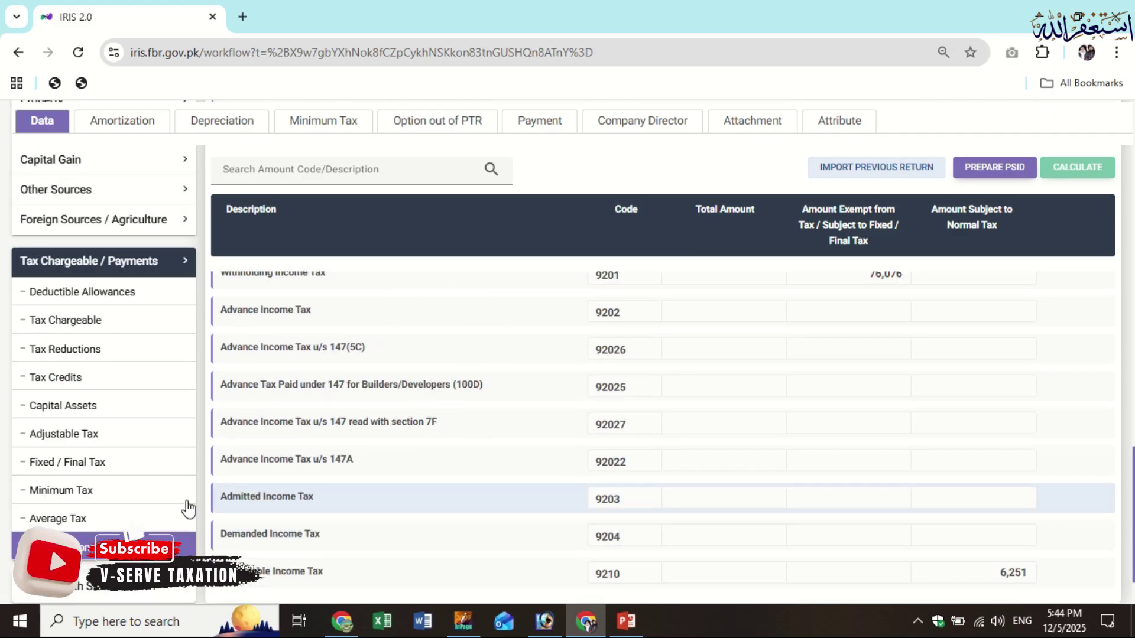
pyautogui.click(166, 544)
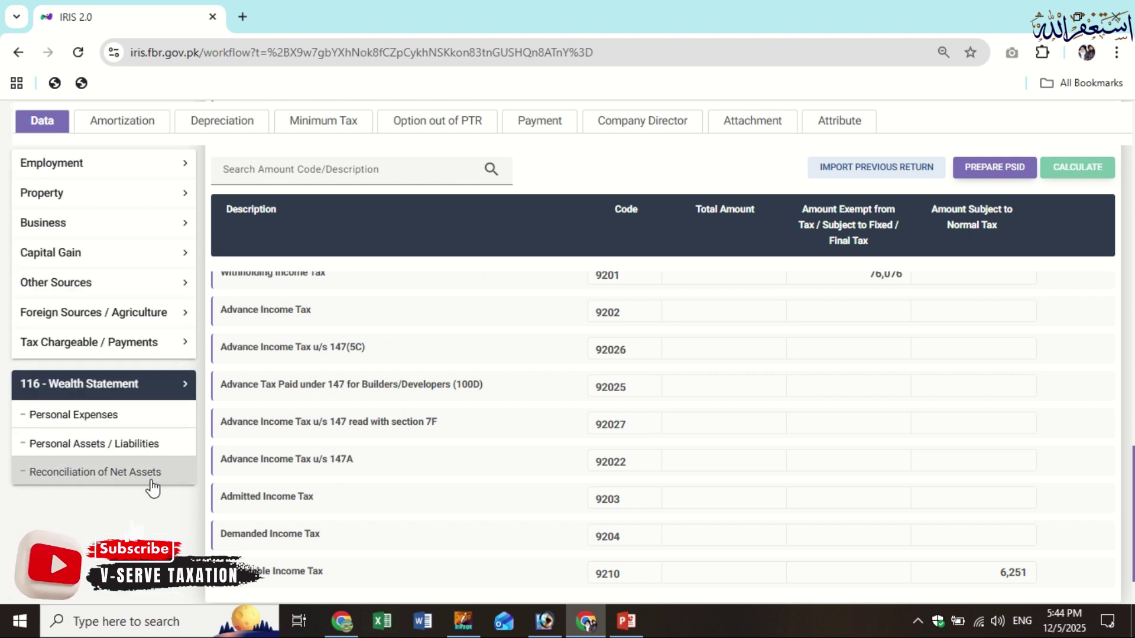
# Review reconciliation (184,500 unreconciled, 1,650,000 net assets), then view the Personal Expenses schedule (7051–7088)
pyautogui.click(152, 482)
pyautogui.scroll(-5, 782, 471)
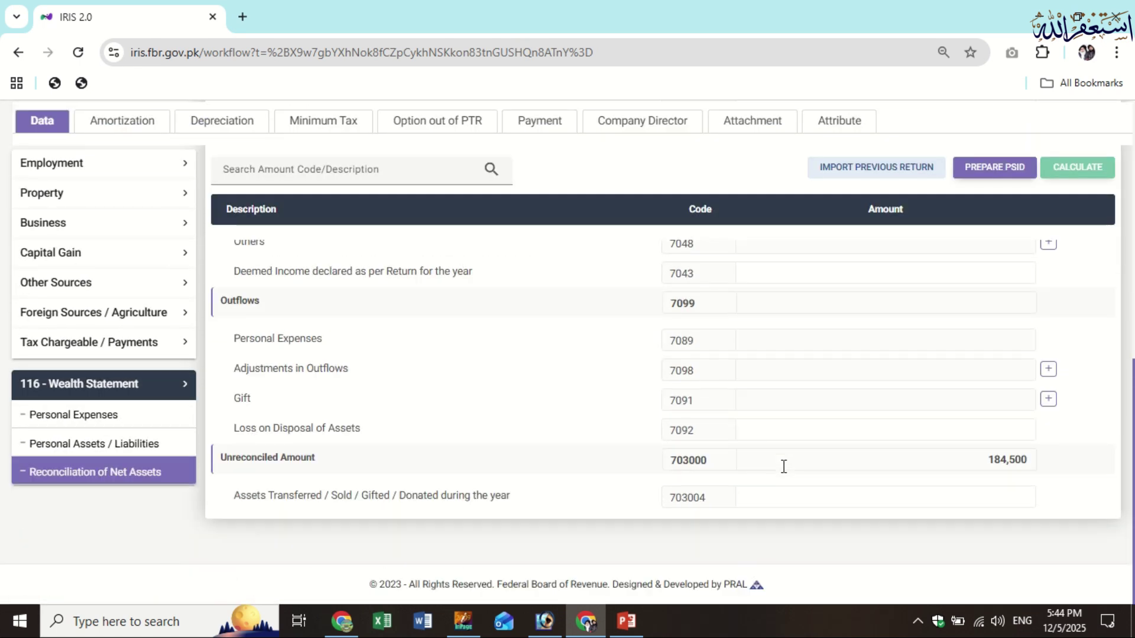
pyautogui.click(144, 451)
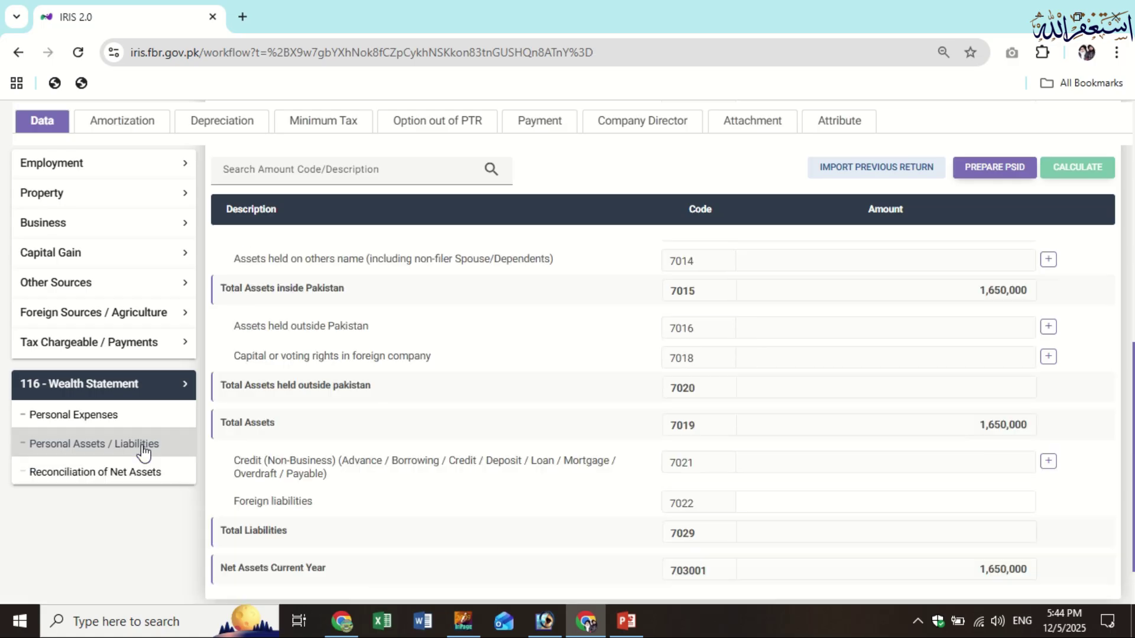
pyautogui.scroll(-5, 683, 501)
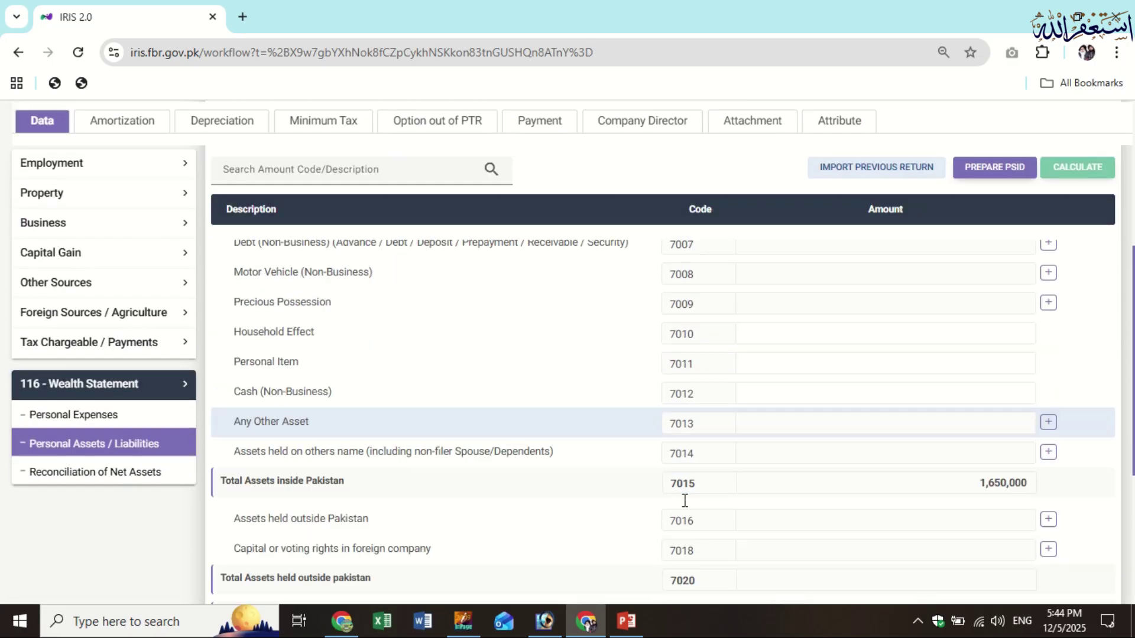
pyautogui.scroll(2, 685, 500)
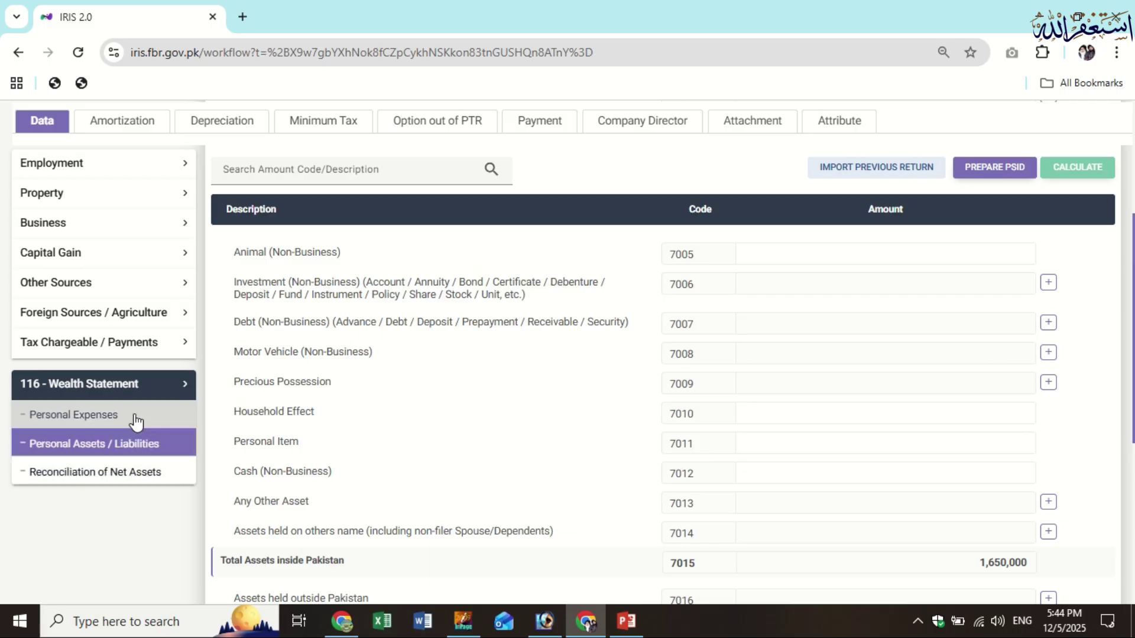
pyautogui.click(136, 421)
pyautogui.scroll(-5, 934, 418)
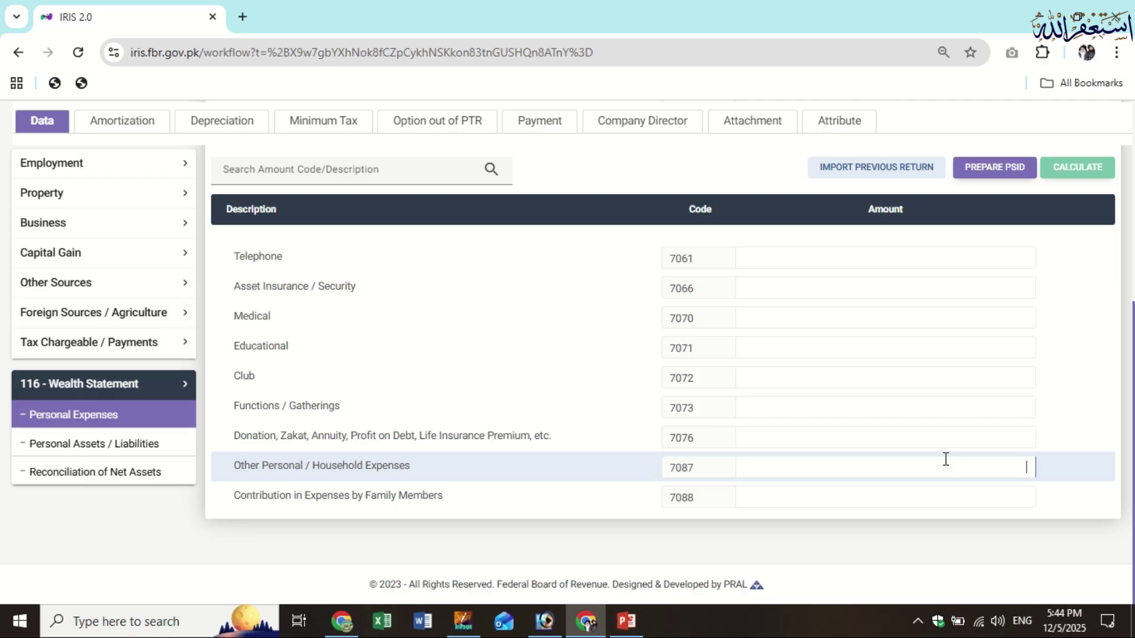
# Enter 253,540 as Other Personal / Household Expenses (7087) and recalculate the return
pyautogui.scroll(5, 942, 460)
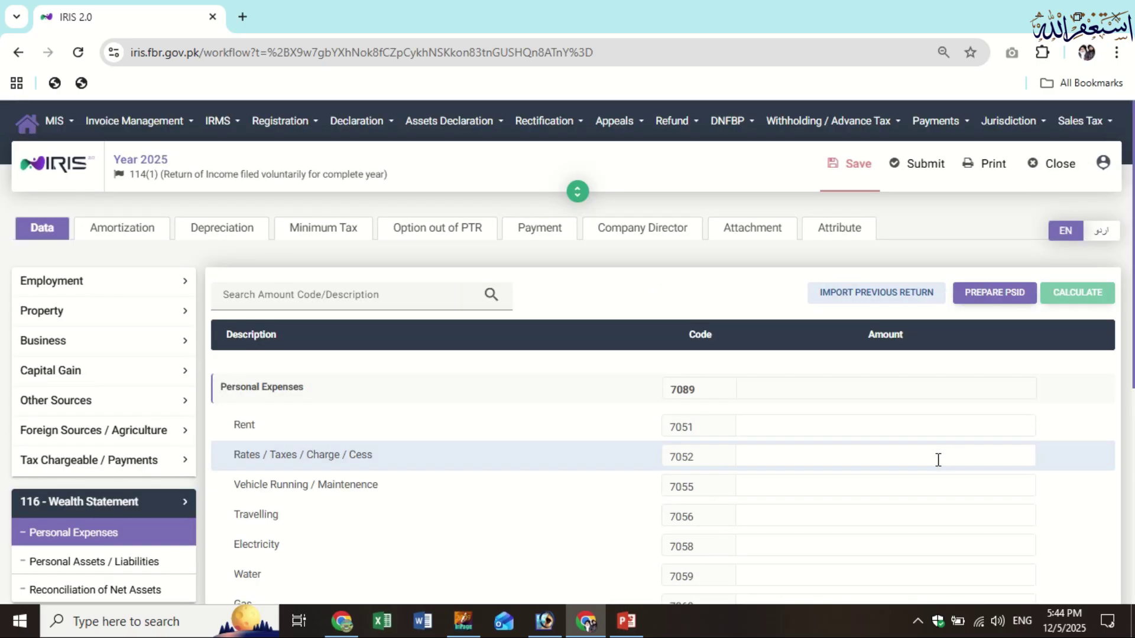
pyautogui.scroll(-5, 889, 480)
pyautogui.click(894, 462)
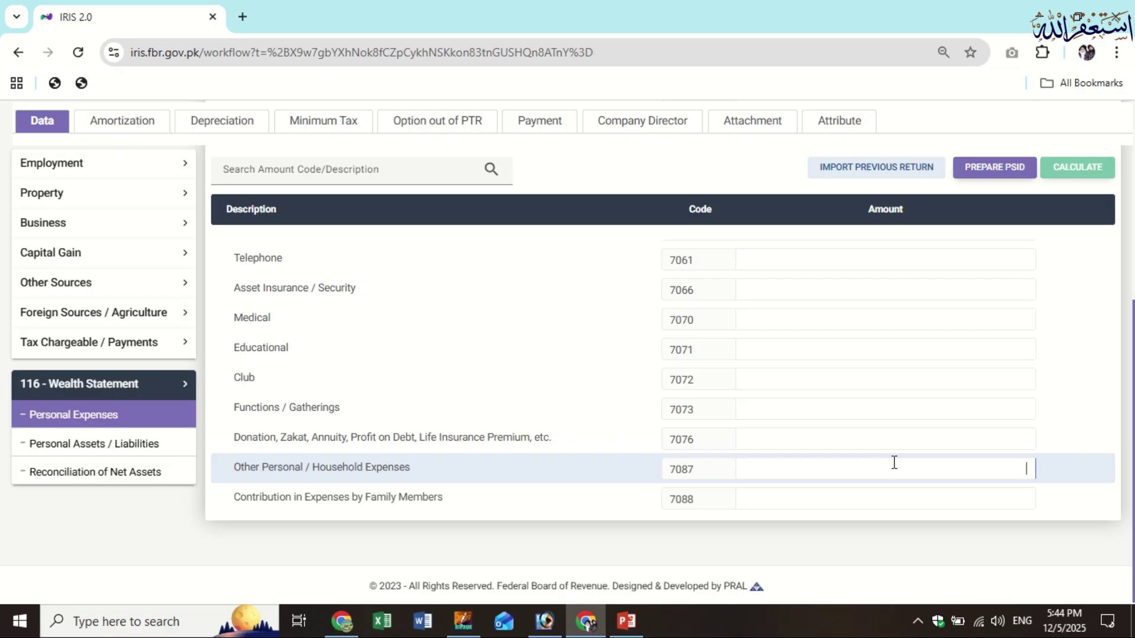
pyautogui.write('2')
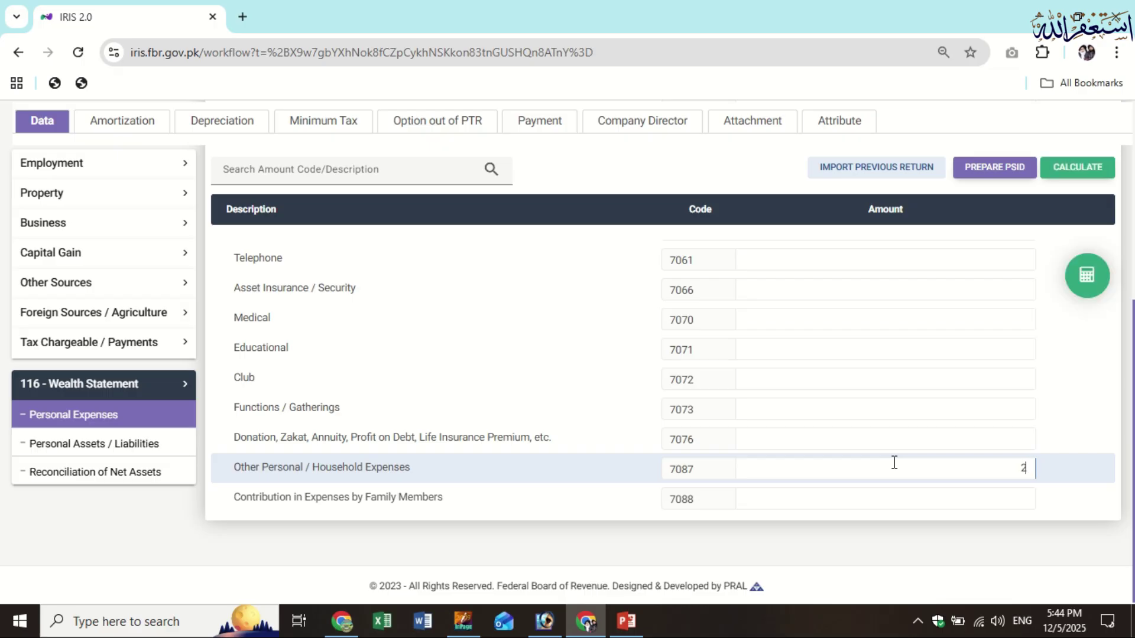
pyautogui.write('53,540')
pyautogui.click(1073, 168)
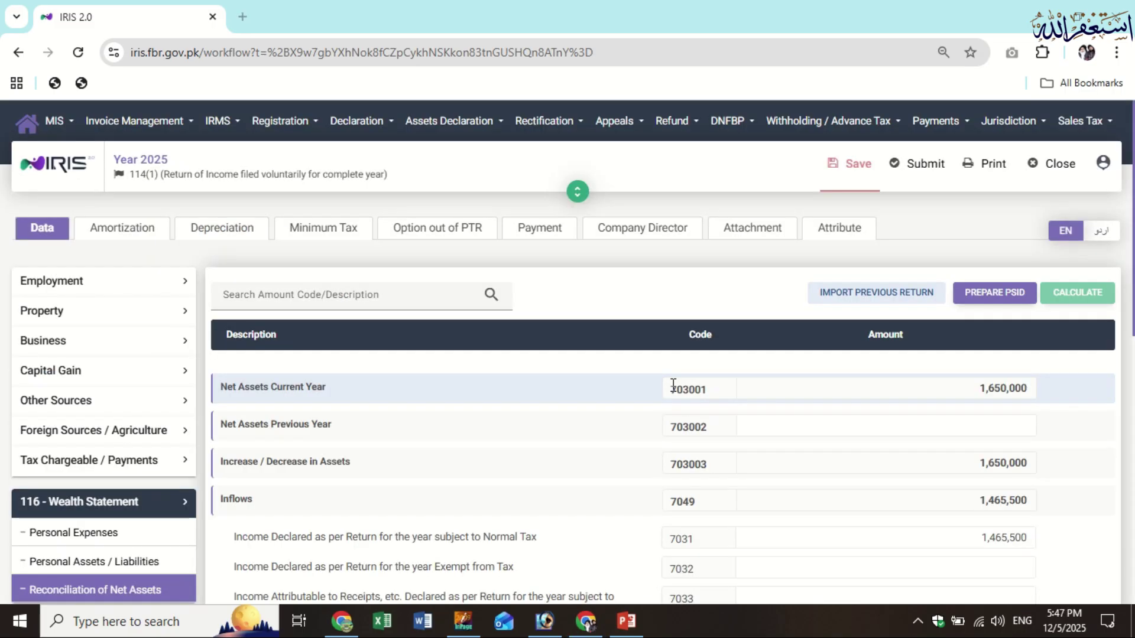
pyautogui.scroll(-10, 618, 370)
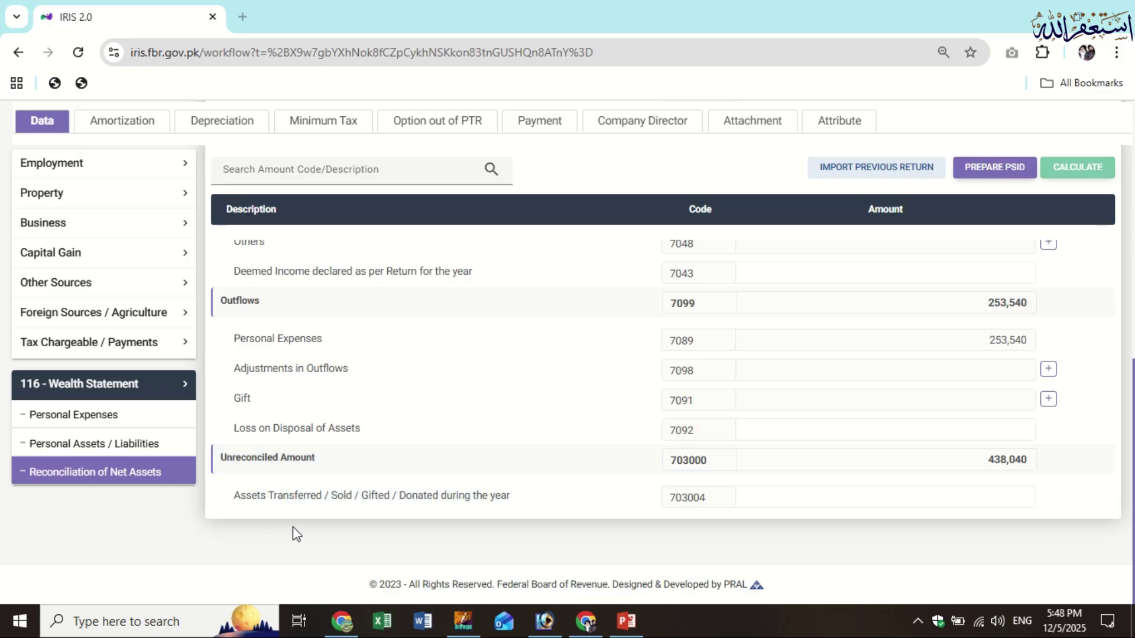
pyautogui.click(153, 445)
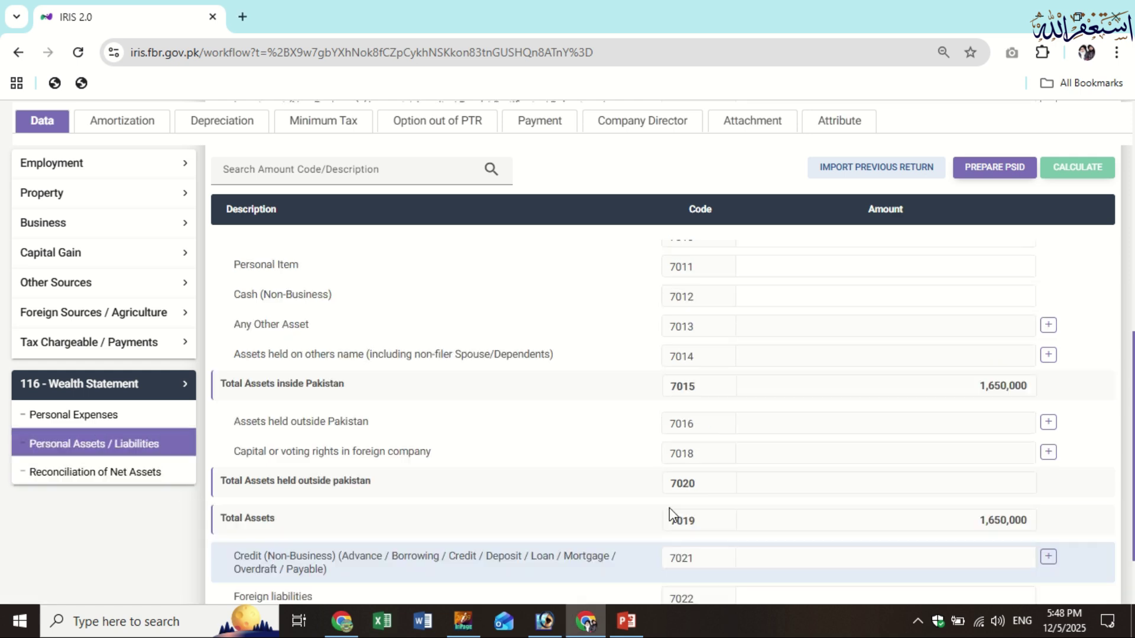
pyautogui.scroll(8, 669, 508)
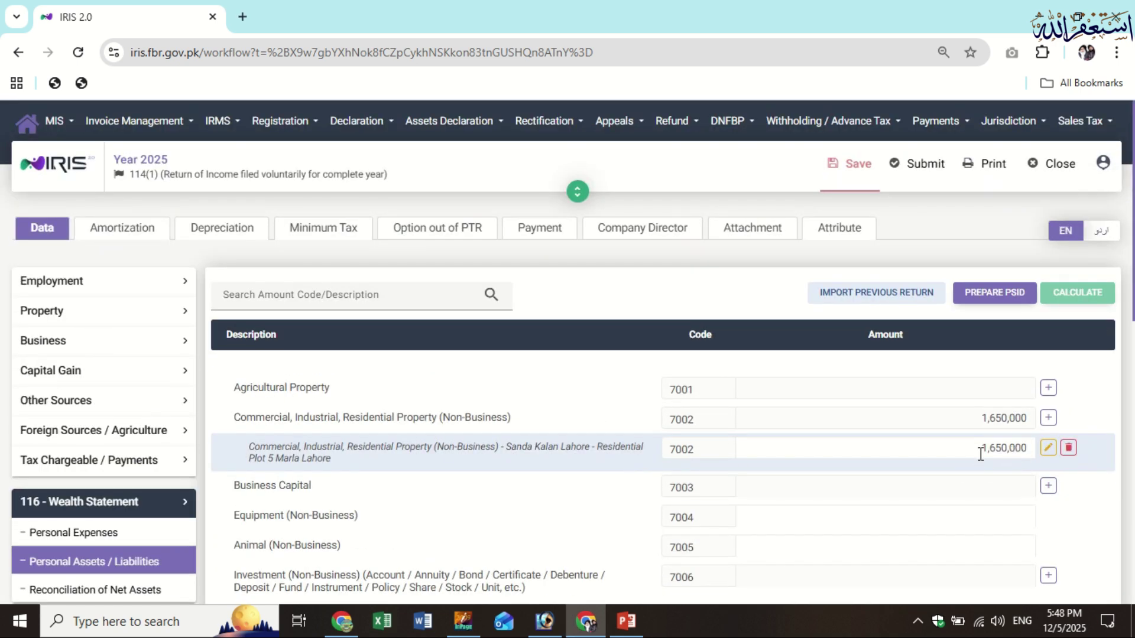
pyautogui.scroll(-2, 979, 452)
pyautogui.scroll(-3, 979, 453)
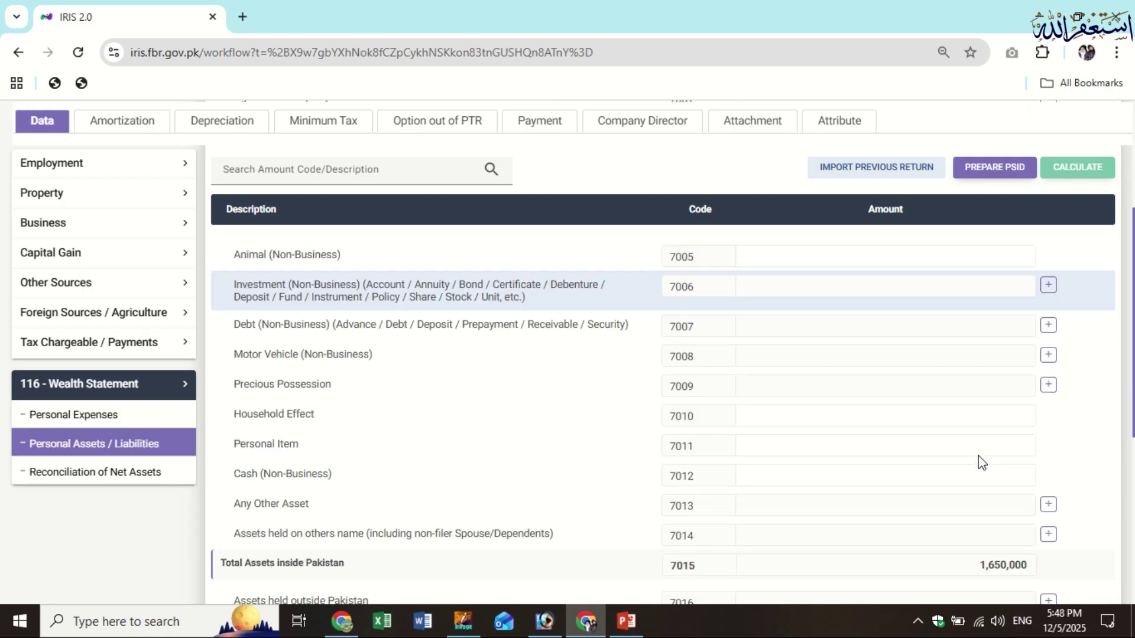
pyautogui.scroll(-5, 978, 462)
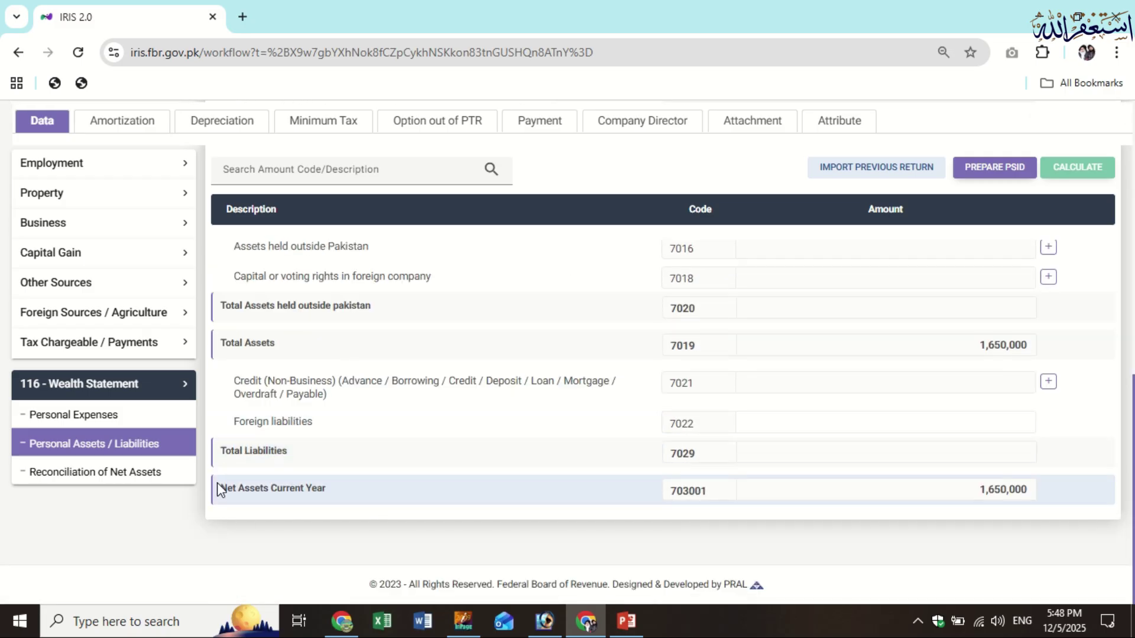
pyautogui.click(170, 476)
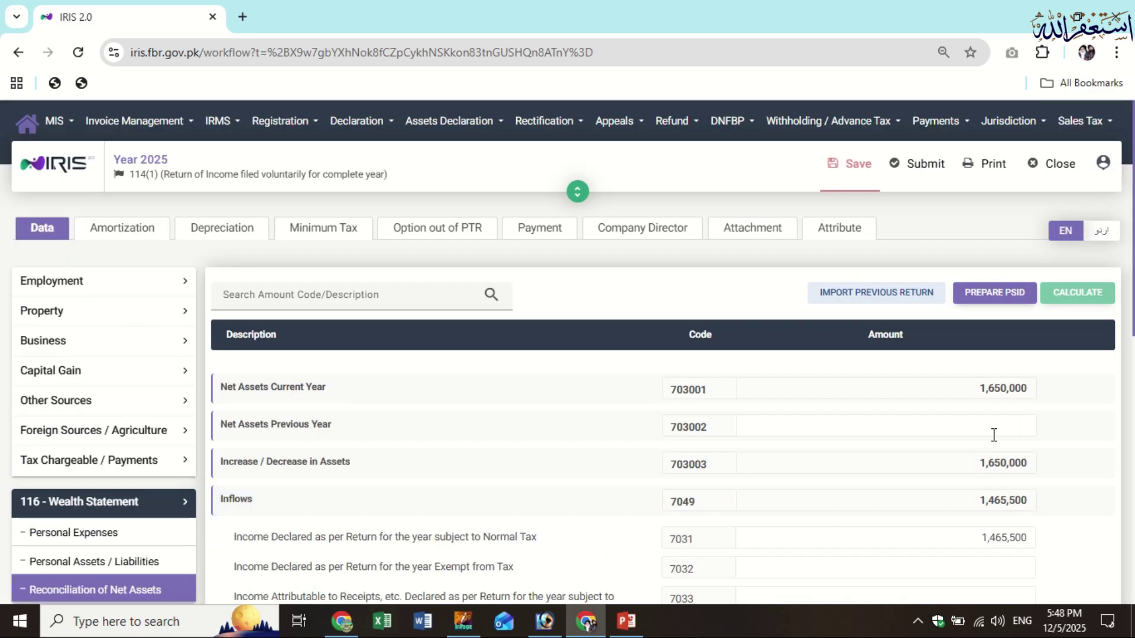
pyautogui.click(993, 435)
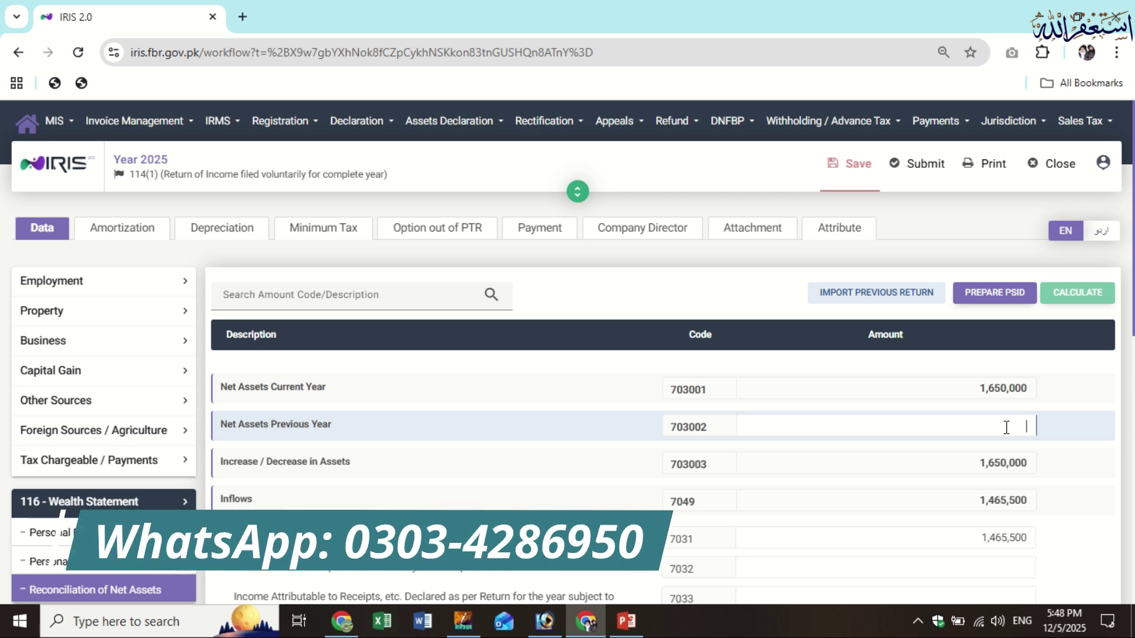
# Enter 2,565,450 as previous-year net assets, recalculate, and select the -2,127,410 unreconciled amount
pyautogui.write('2,5')
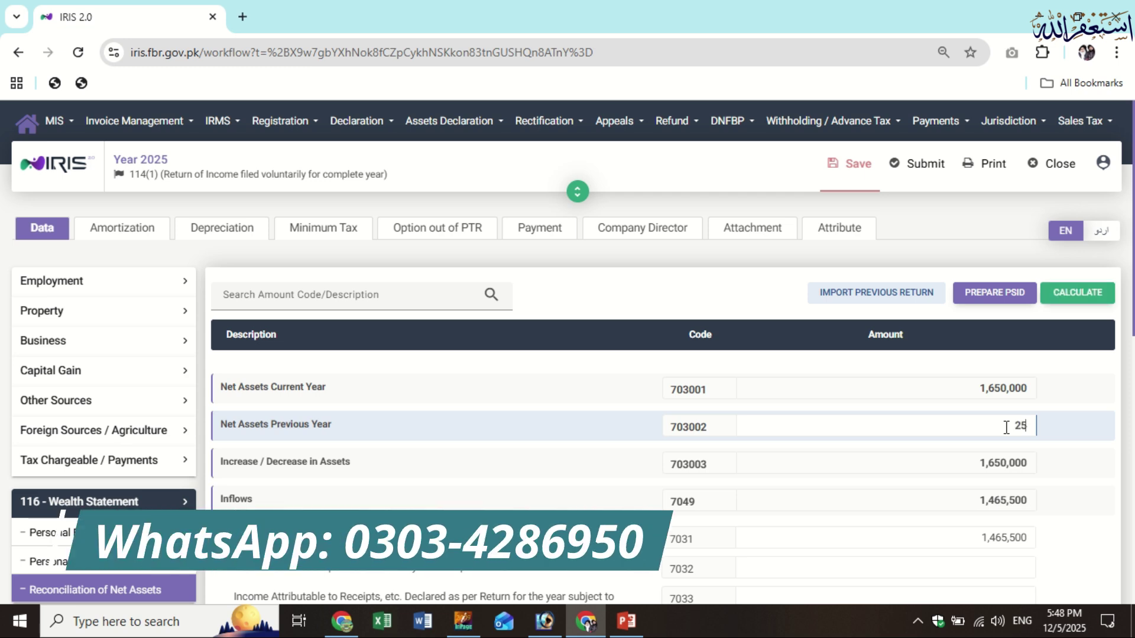
pyautogui.write('6')
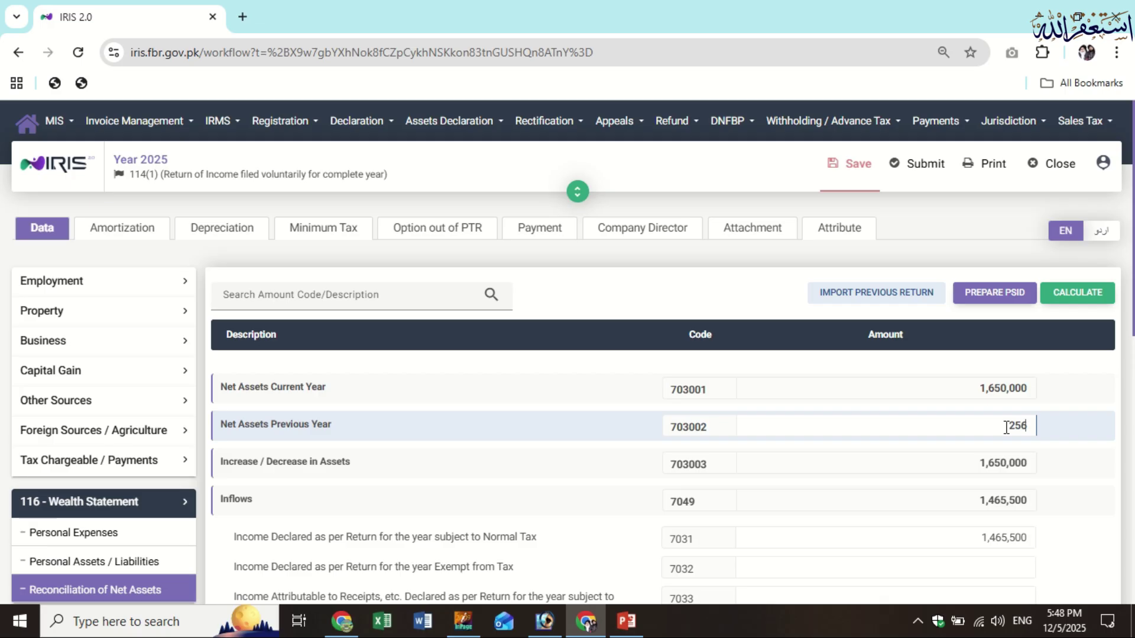
pyautogui.write('5,450')
pyautogui.click(1063, 296)
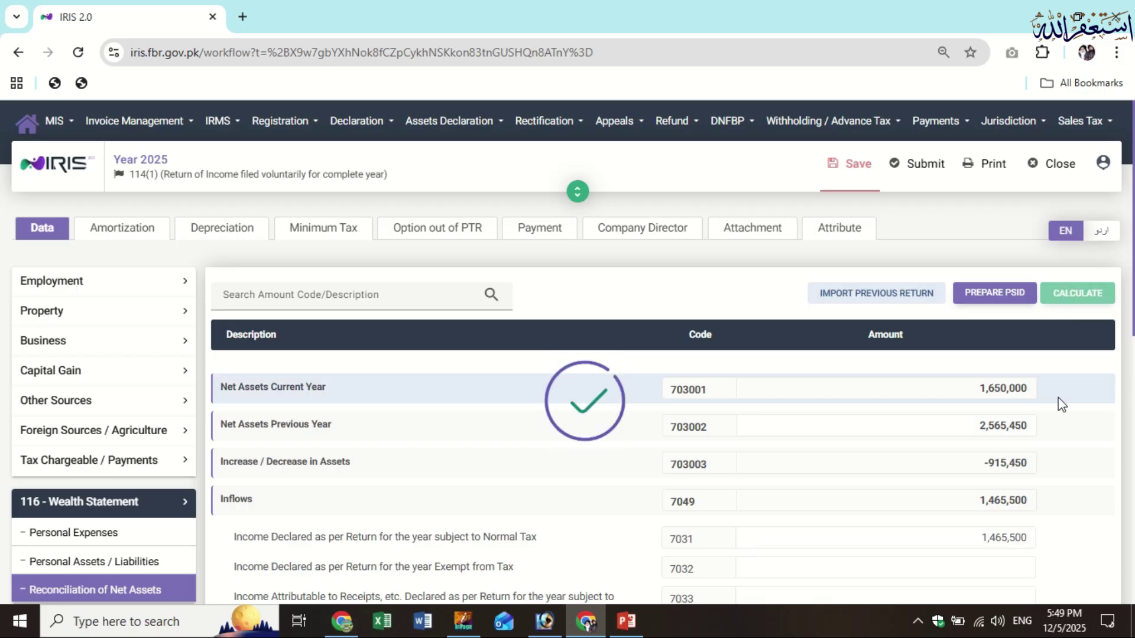
pyautogui.scroll(-10, 1040, 408)
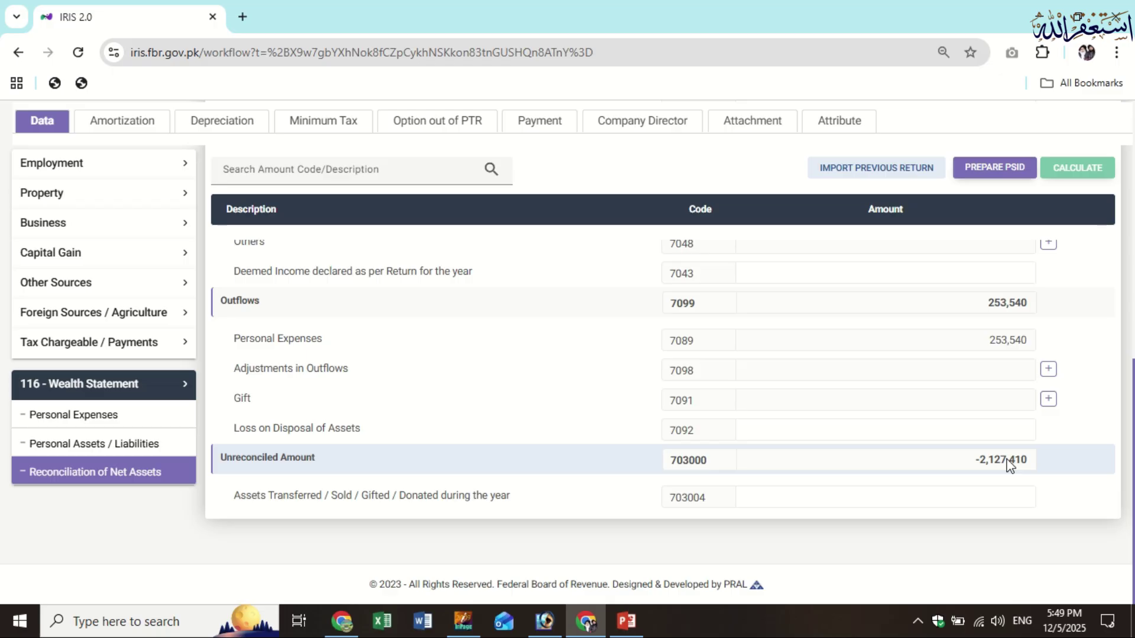
pyautogui.moveTo(979, 462); pyautogui.dragTo(1027, 463)
# Paste 2,127,410 as Cash (Non-Business) under code 7012 and recalculate
pyautogui.click(136, 444)
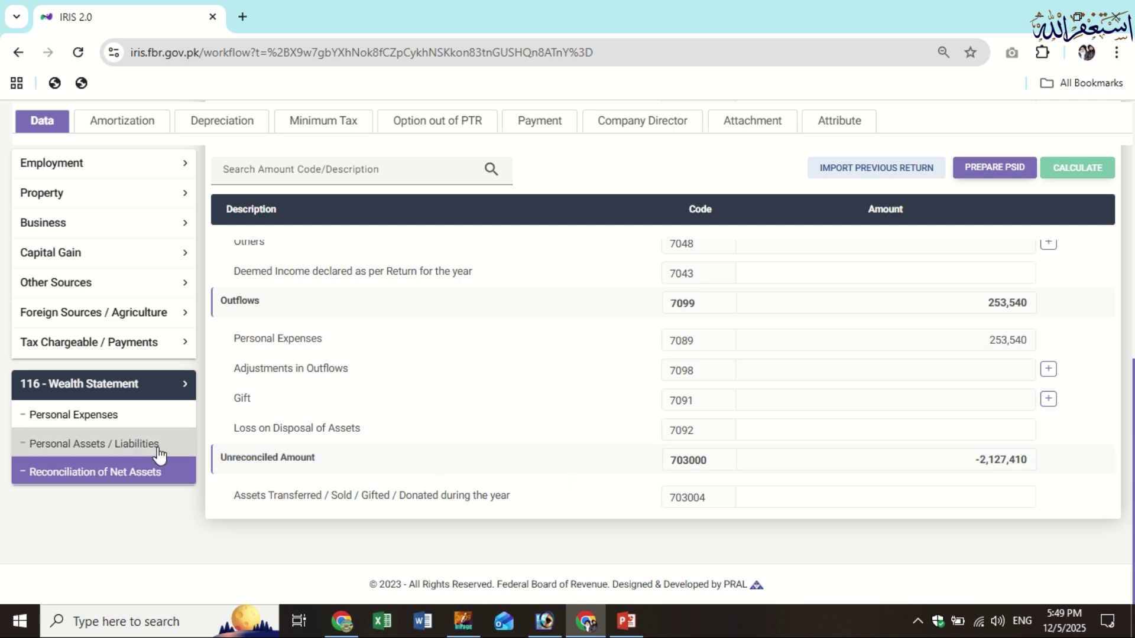
pyautogui.scroll(-5, 995, 470)
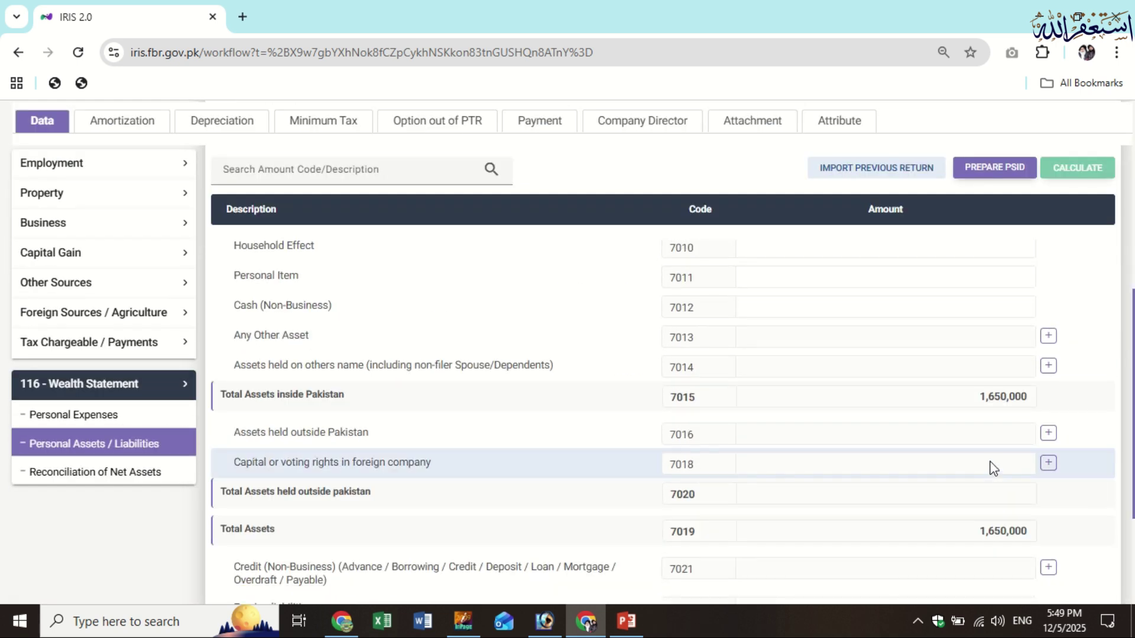
pyautogui.scroll(1, 993, 468)
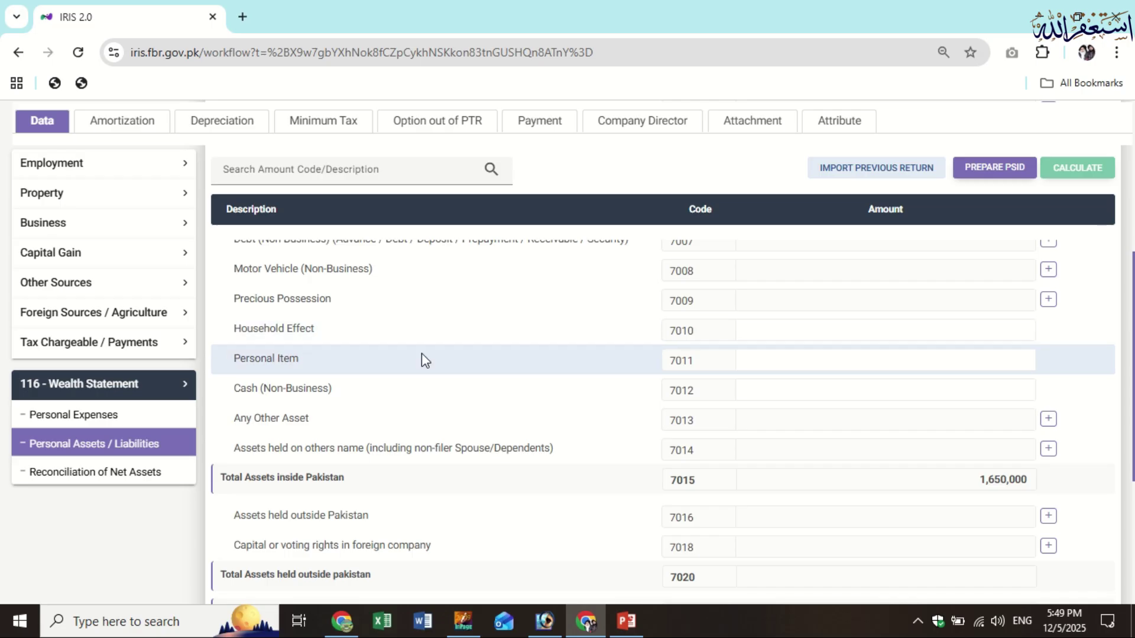
pyautogui.click(991, 386)
pyautogui.write('2,127,410')
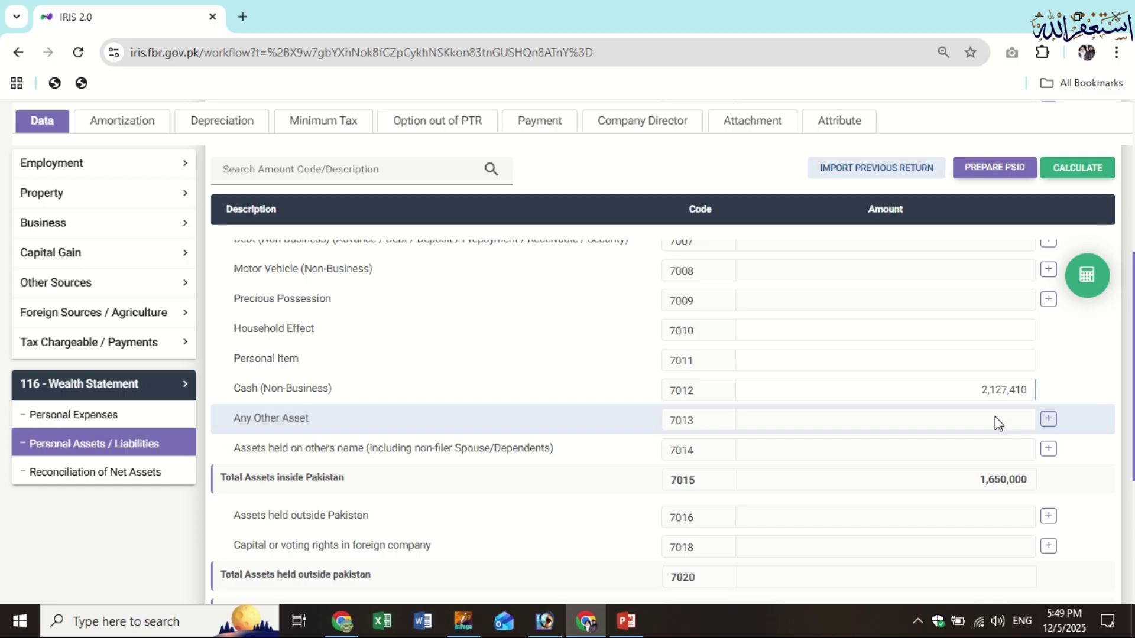
pyautogui.click(1066, 177)
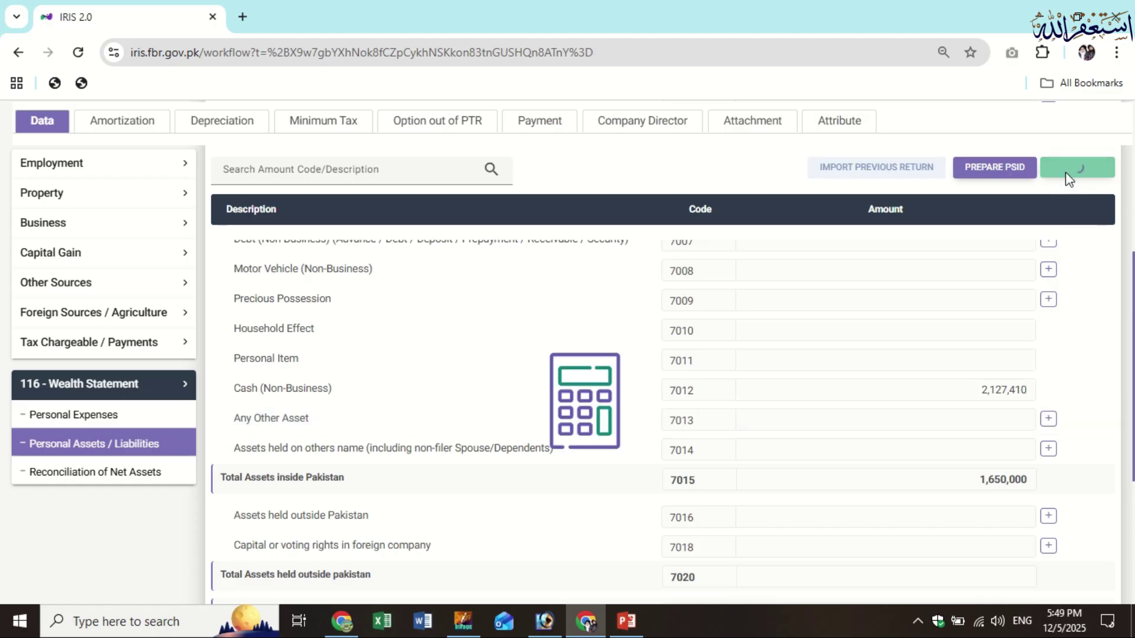
# Verify the Reconciliation of Net Assets now shows an Unreconciled Amount of 0
pyautogui.click(131, 481)
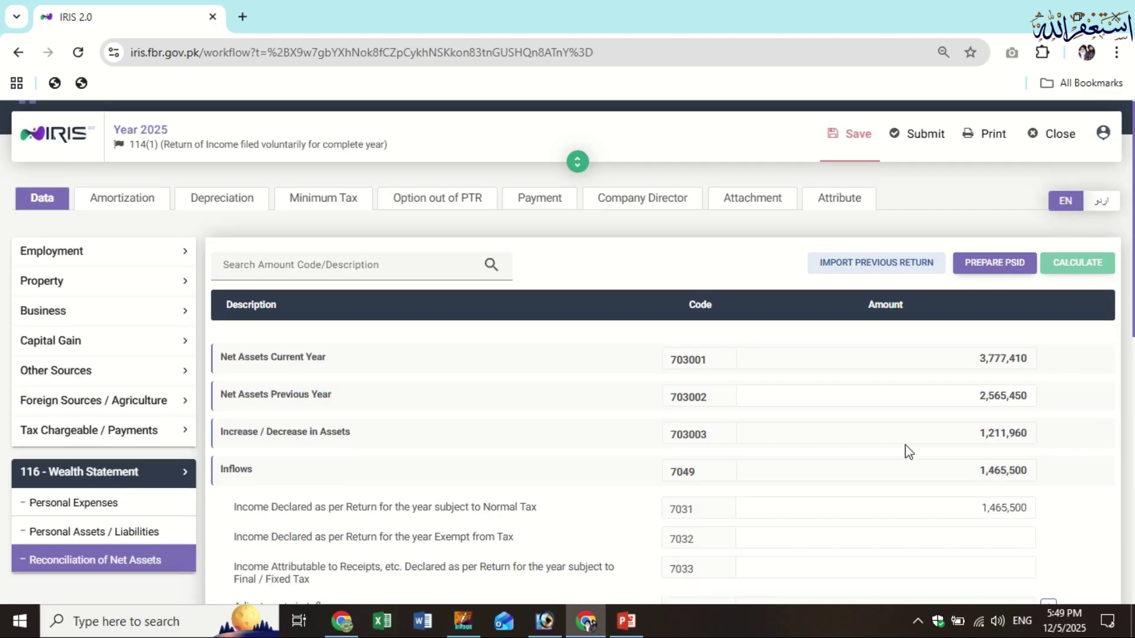
pyautogui.scroll(-4, 910, 455)
pyautogui.scroll(1, 931, 475)
pyautogui.scroll(-6, 943, 489)
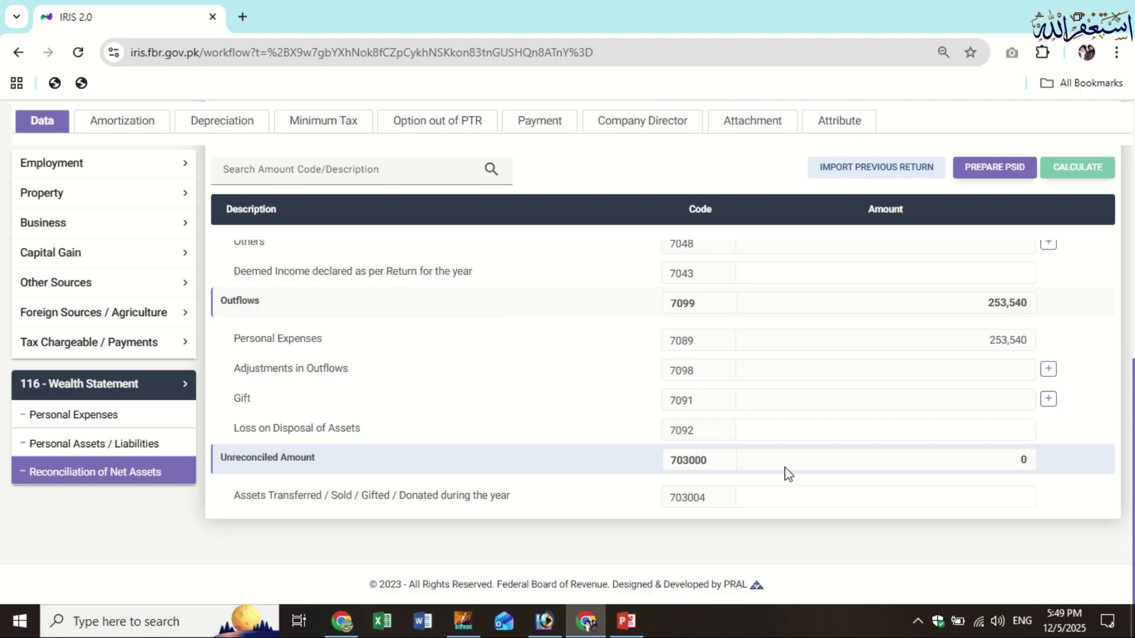
pyautogui.scroll(4, 827, 431)
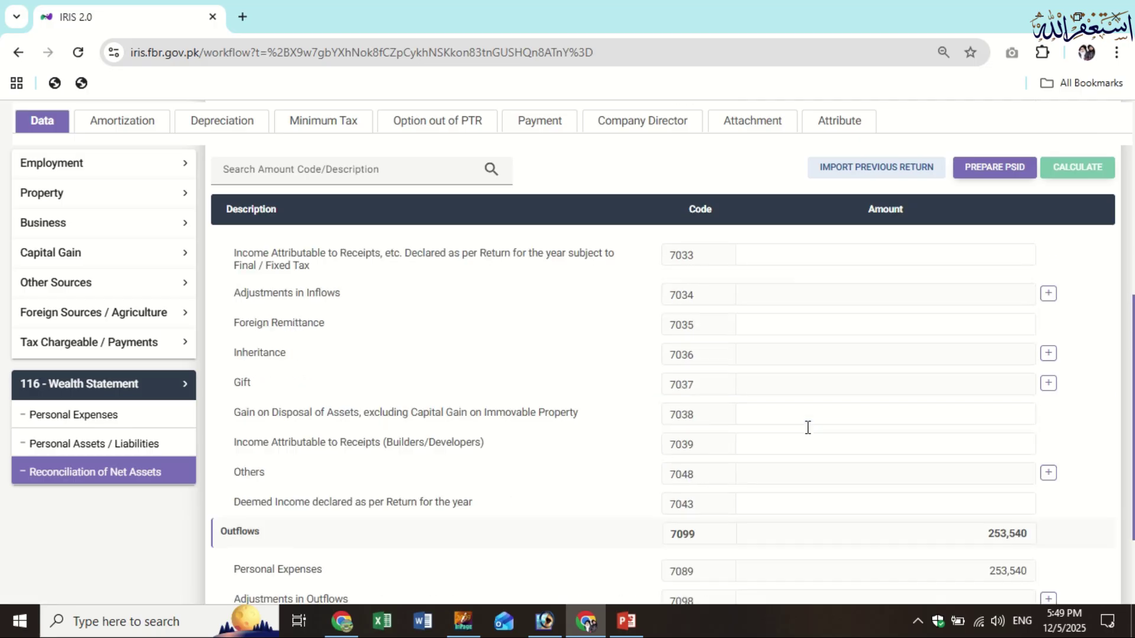
pyautogui.scroll(5, 807, 427)
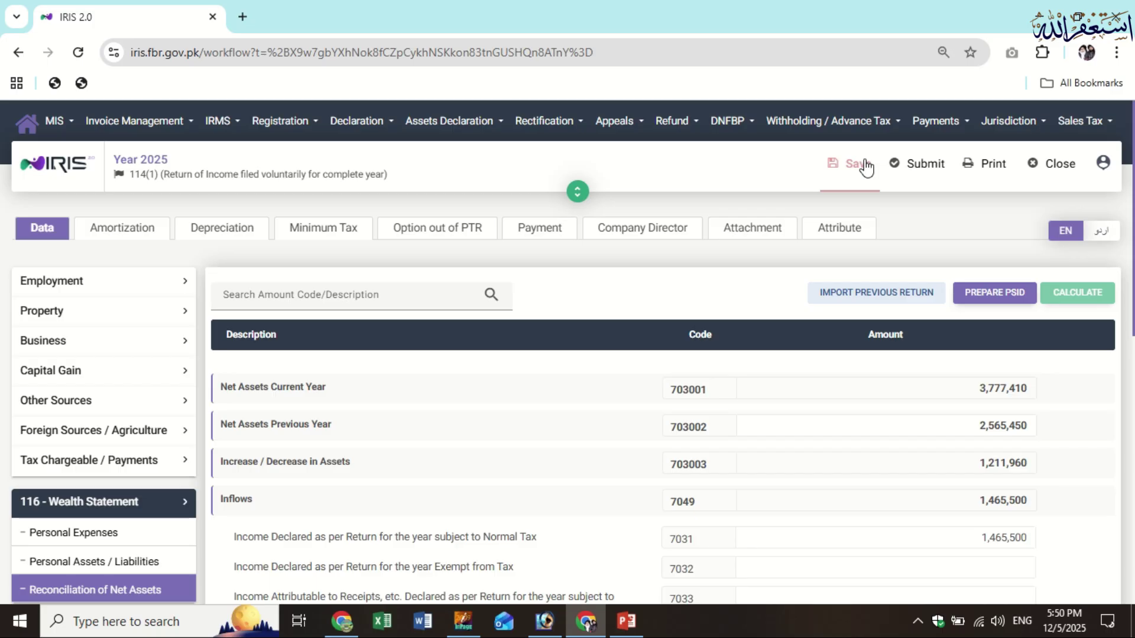
# Save the return, set Residence Status to Resident on the Attribute tab, and submit for PIN declaration
pyautogui.click(865, 167)
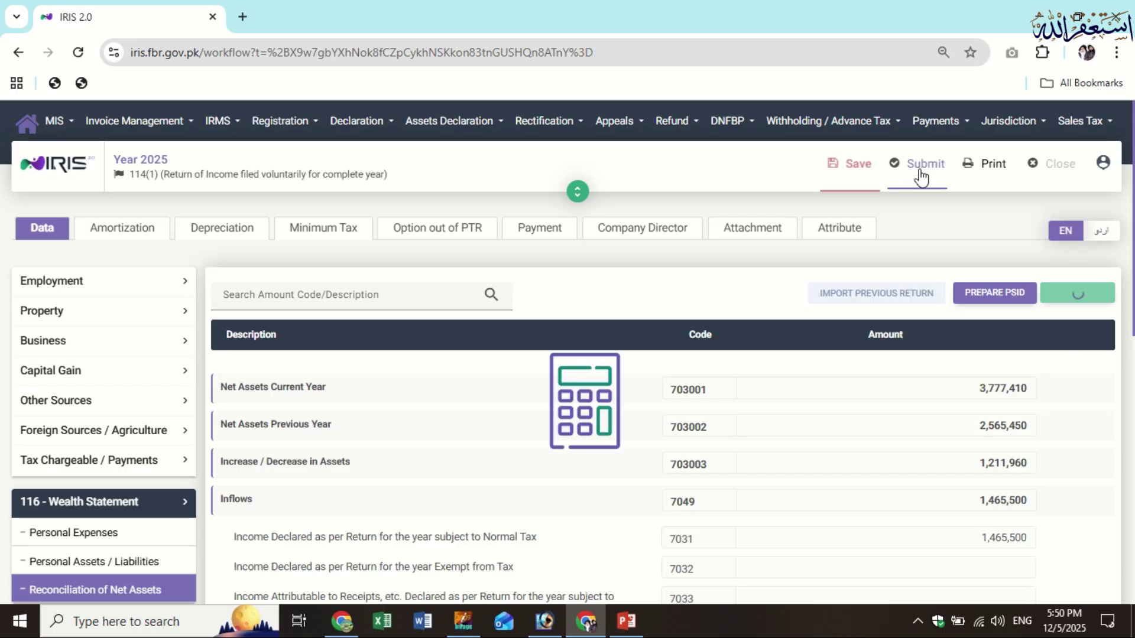
pyautogui.click(925, 168)
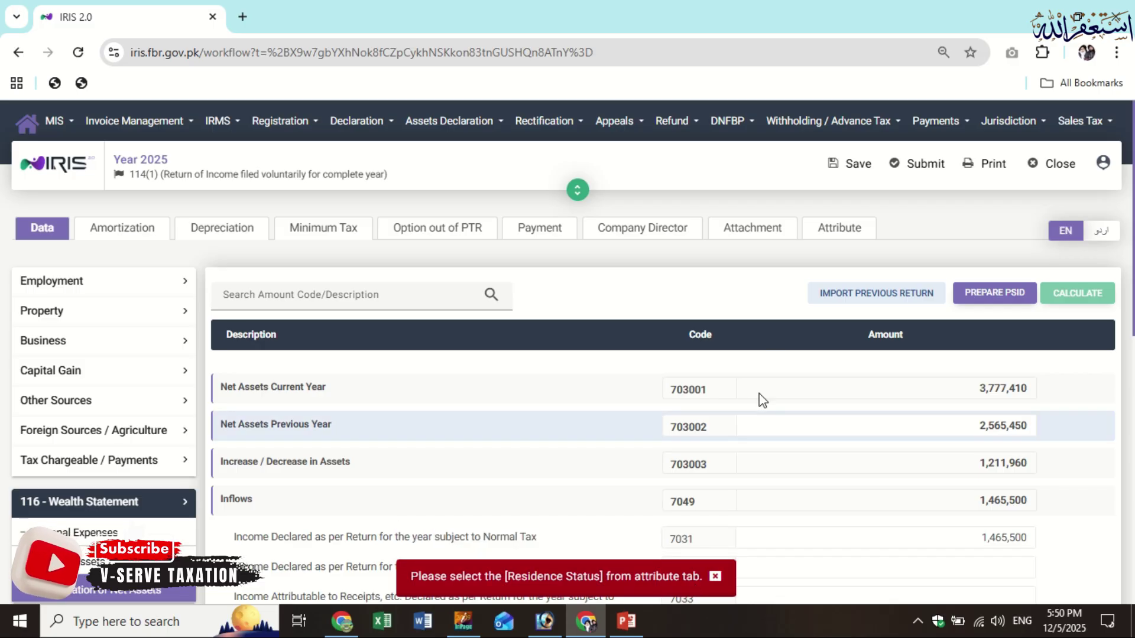
pyautogui.click(833, 232)
pyautogui.scroll(-2, 425, 526)
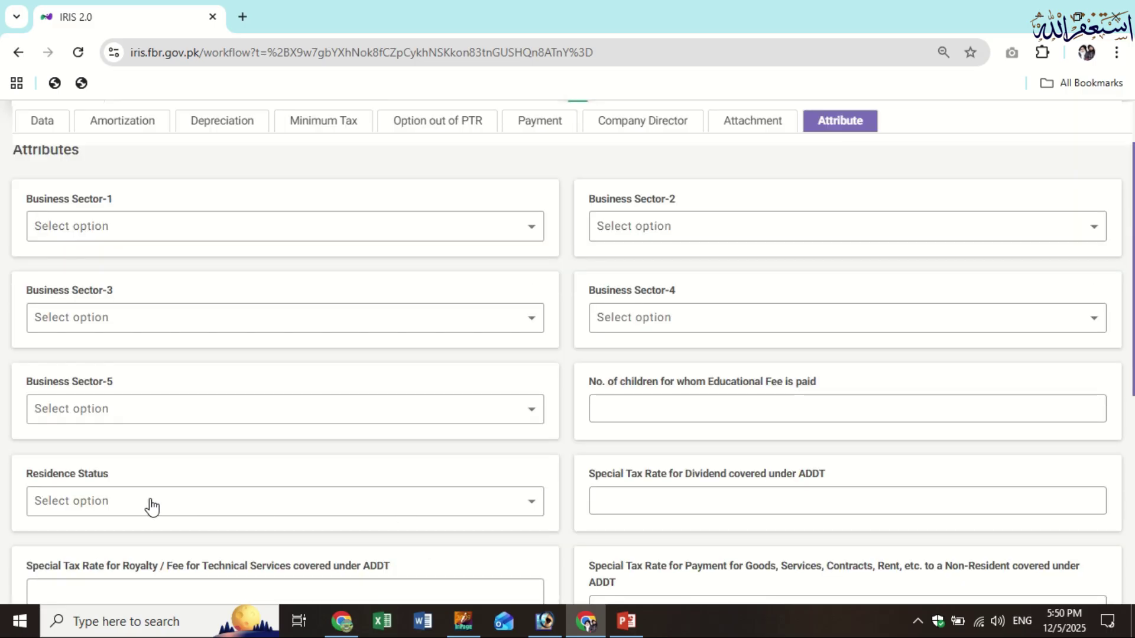
pyautogui.click(152, 506)
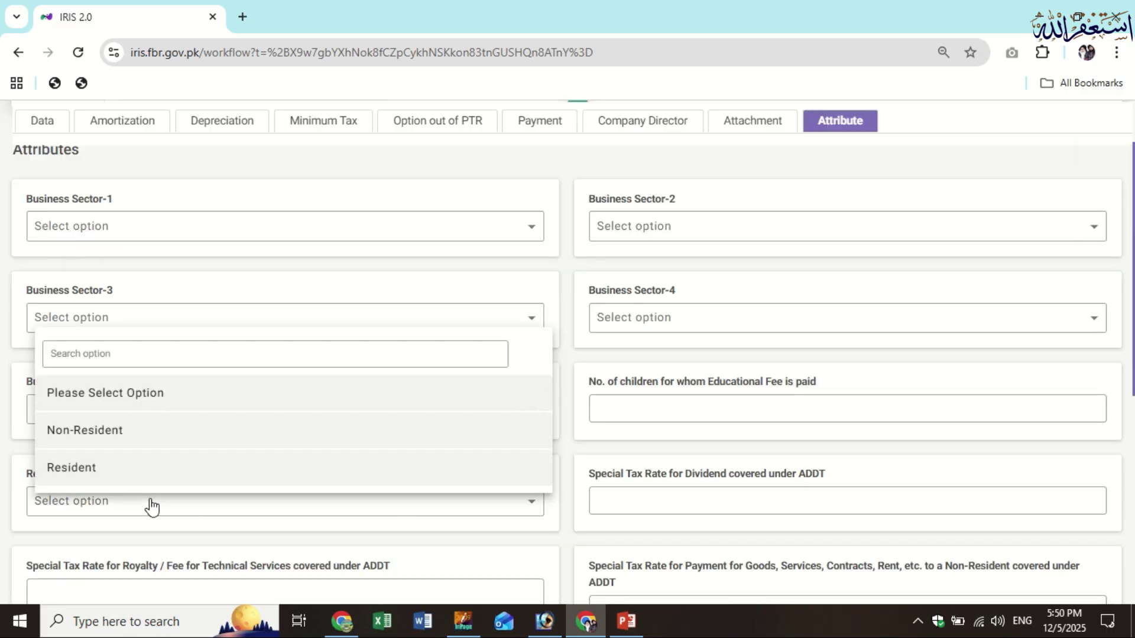
pyautogui.click(175, 467)
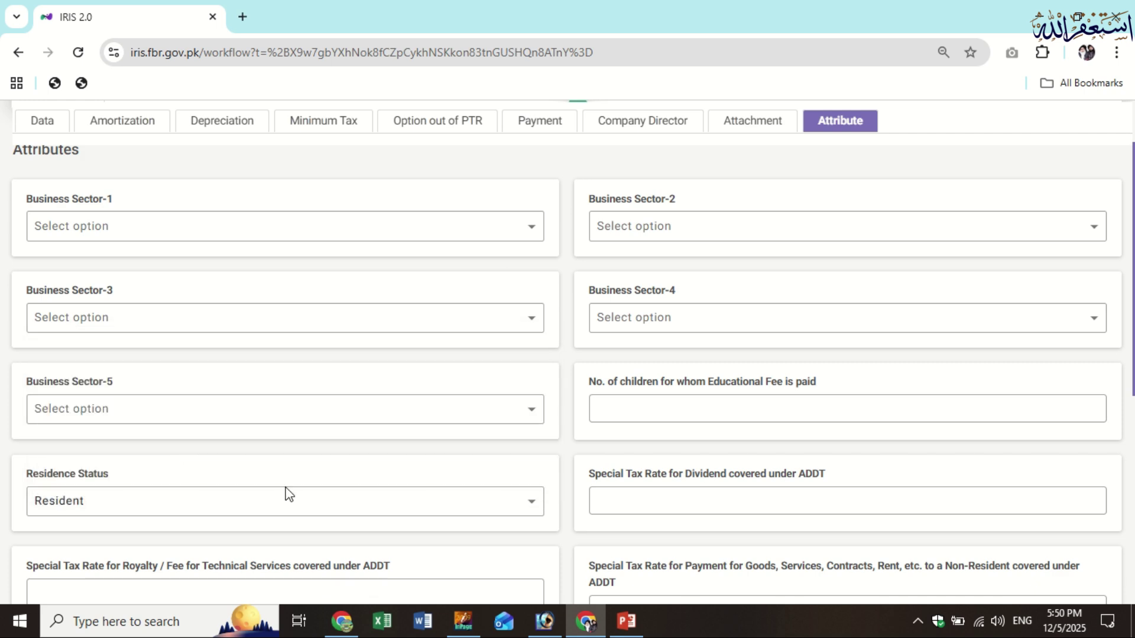
pyautogui.scroll(2, 561, 445)
pyautogui.click(853, 177)
pyautogui.click(926, 166)
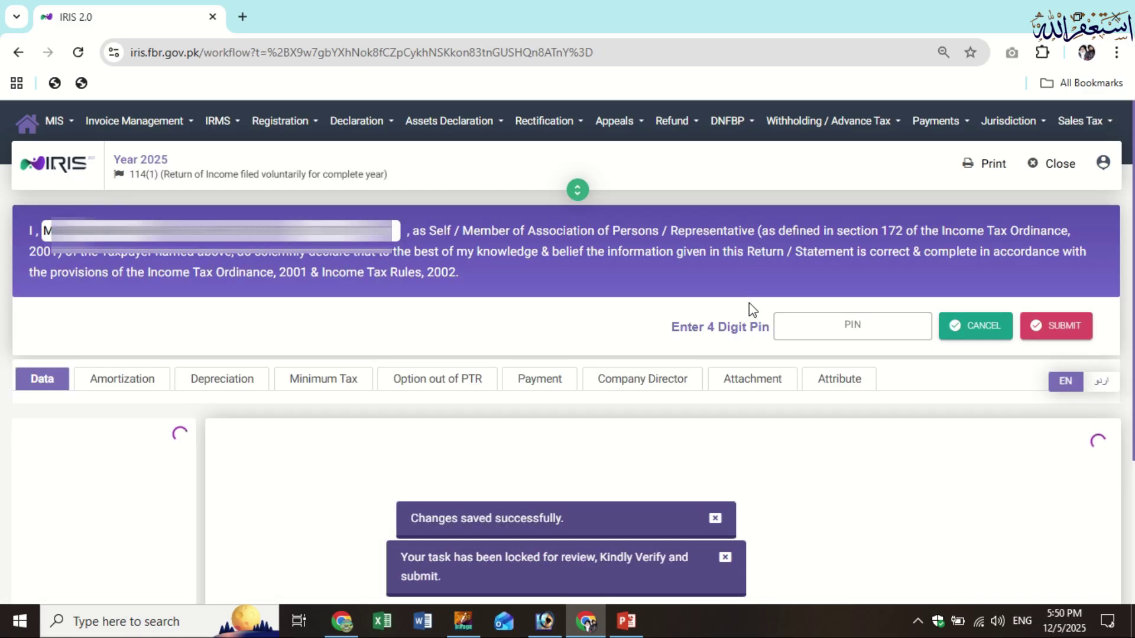
# Try the PIN entry and Change PIN form, cancel both, and abandon the 2025 return
pyautogui.click(867, 328)
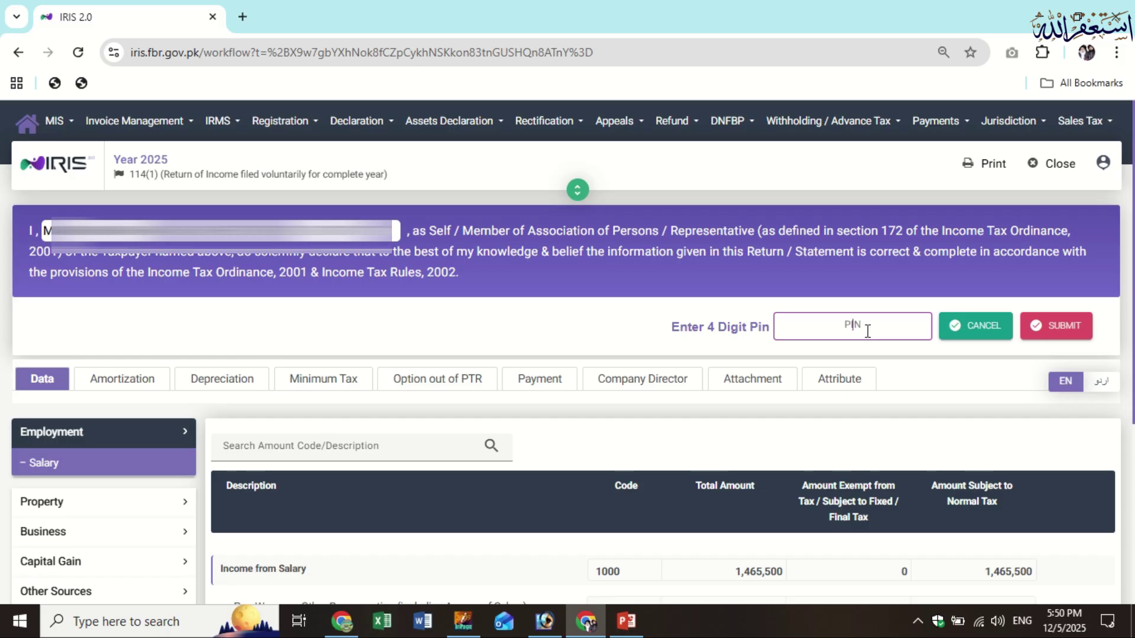
pyautogui.click(1102, 171)
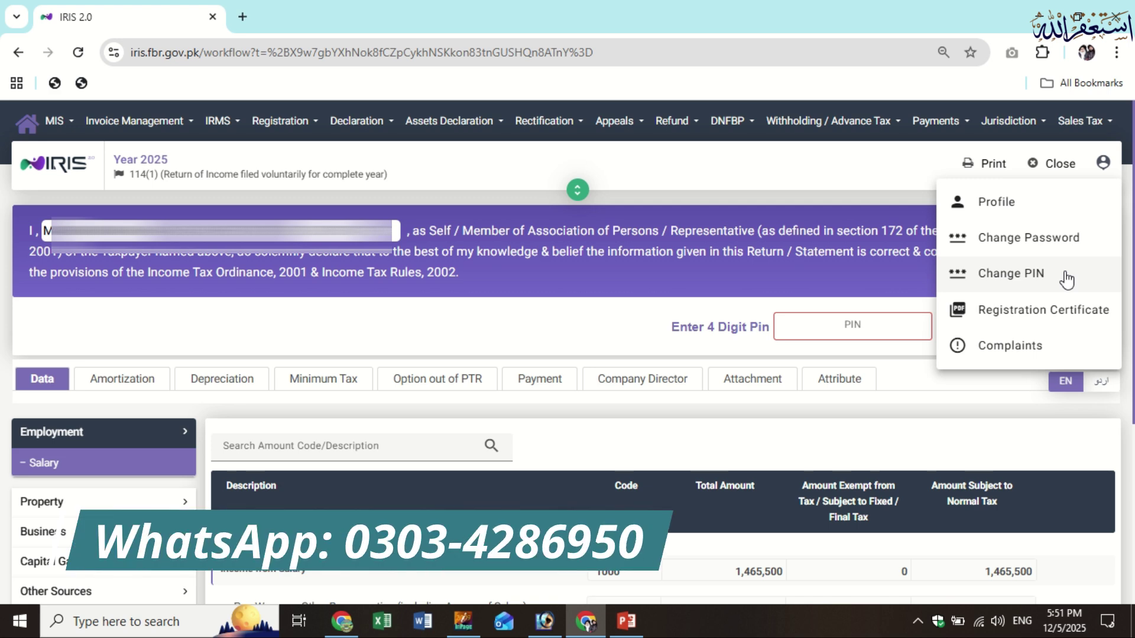
pyautogui.click(1066, 275)
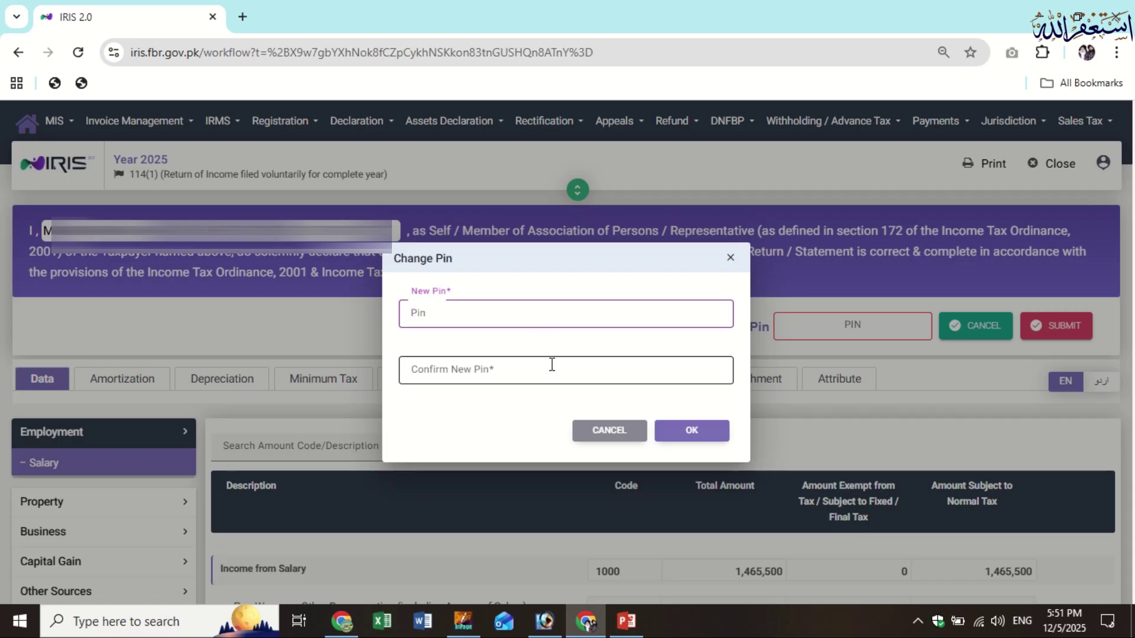
pyautogui.click(691, 437)
pyautogui.click(629, 427)
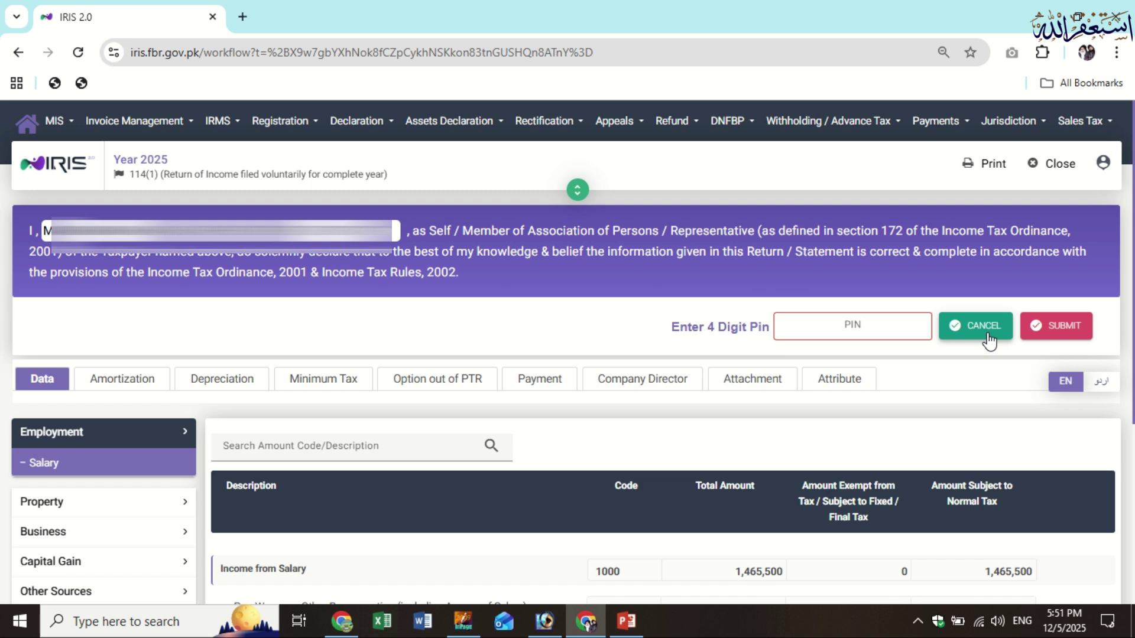
pyautogui.click(983, 327)
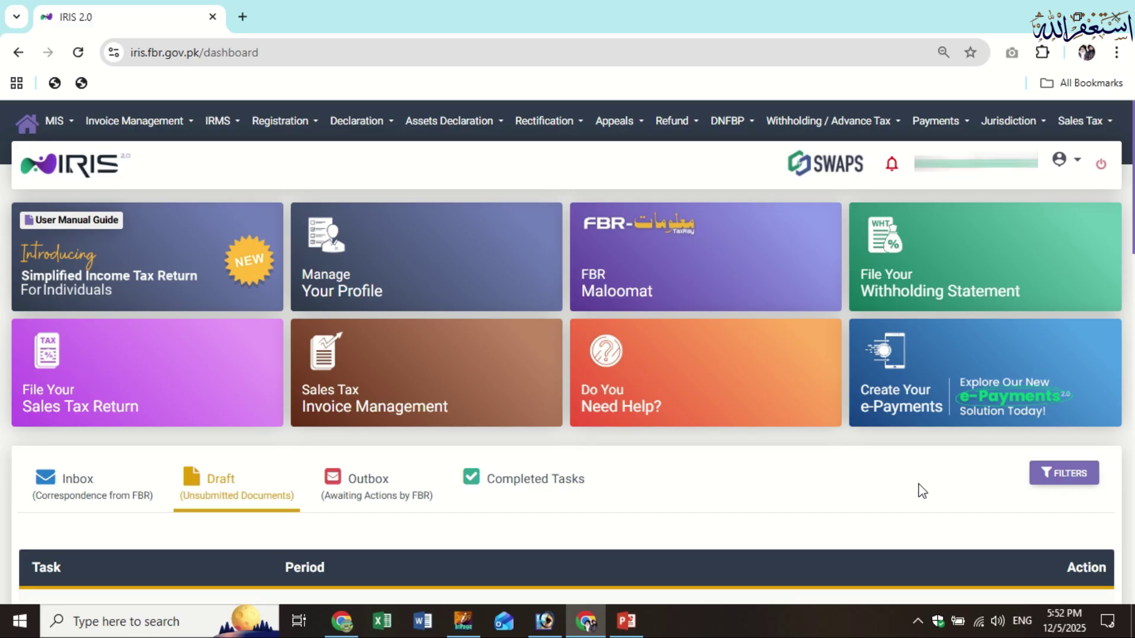
# Start an e-Payment for Income Tax with the Misc. payment type
pyautogui.click(935, 384)
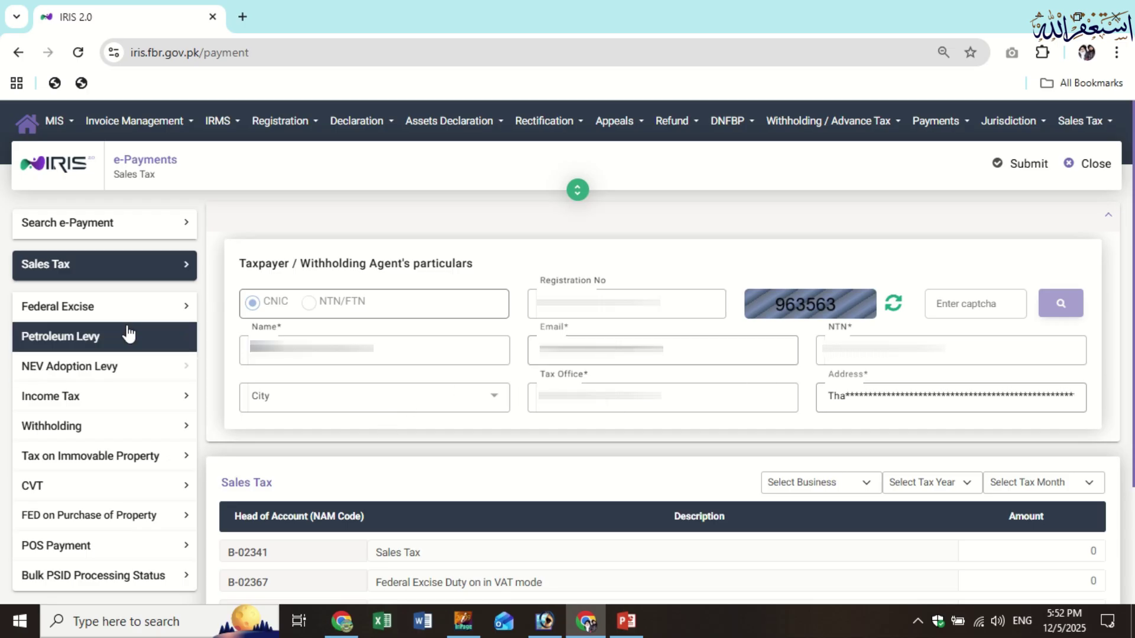
pyautogui.click(117, 406)
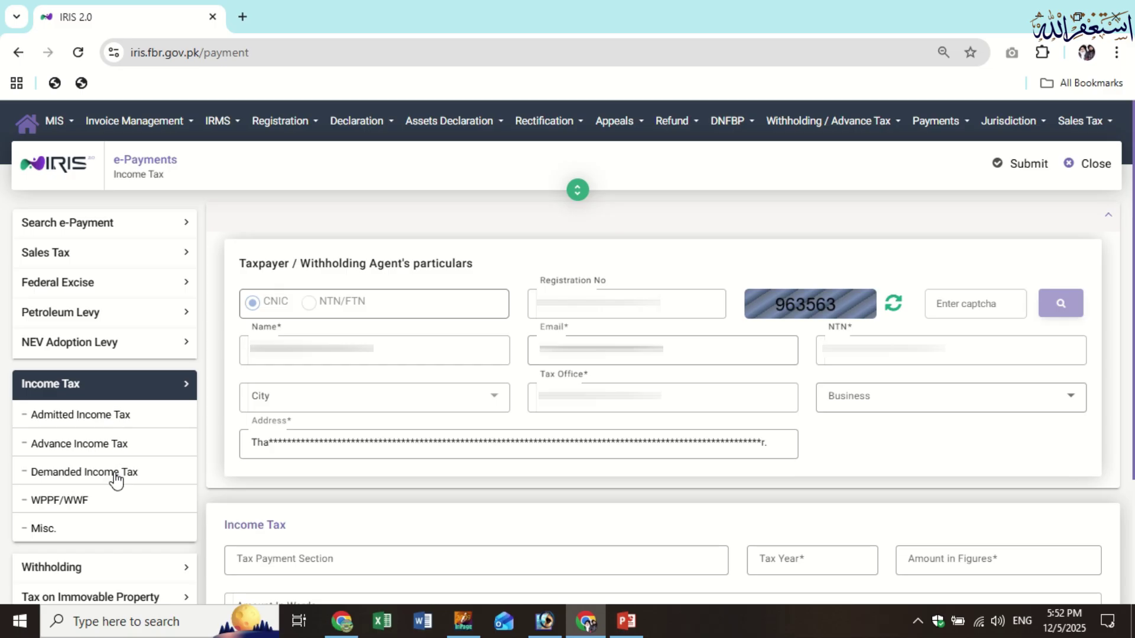
pyautogui.click(94, 535)
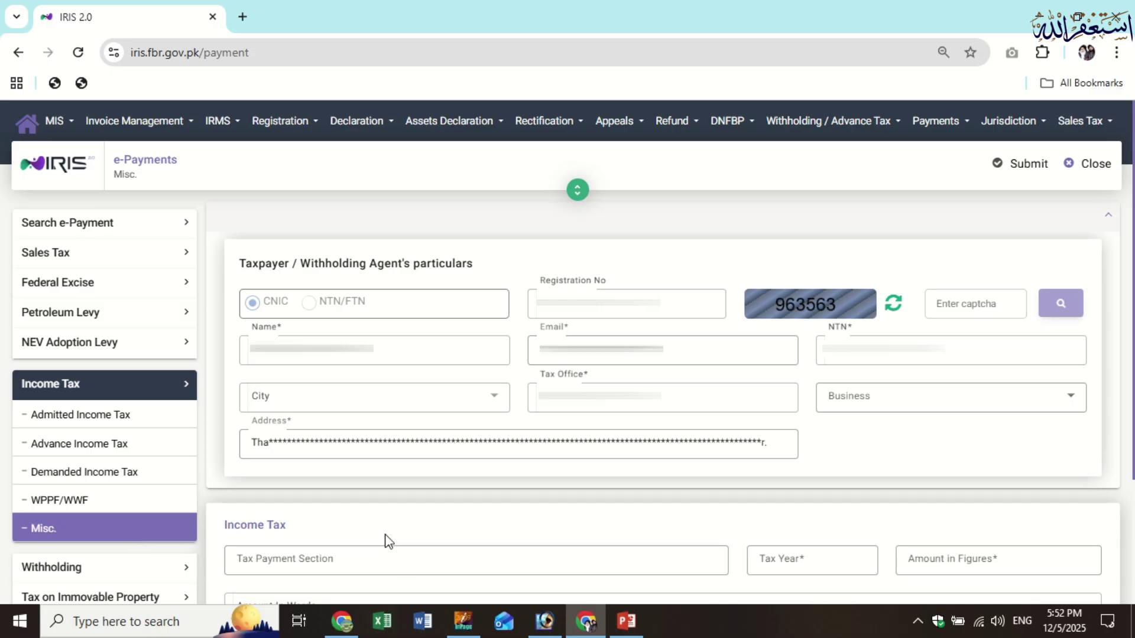
# Select section 920601 182(A) Surcharge for ATL, tax year 2025, amount 1,000, and generate the PSID
pyautogui.click(477, 561)
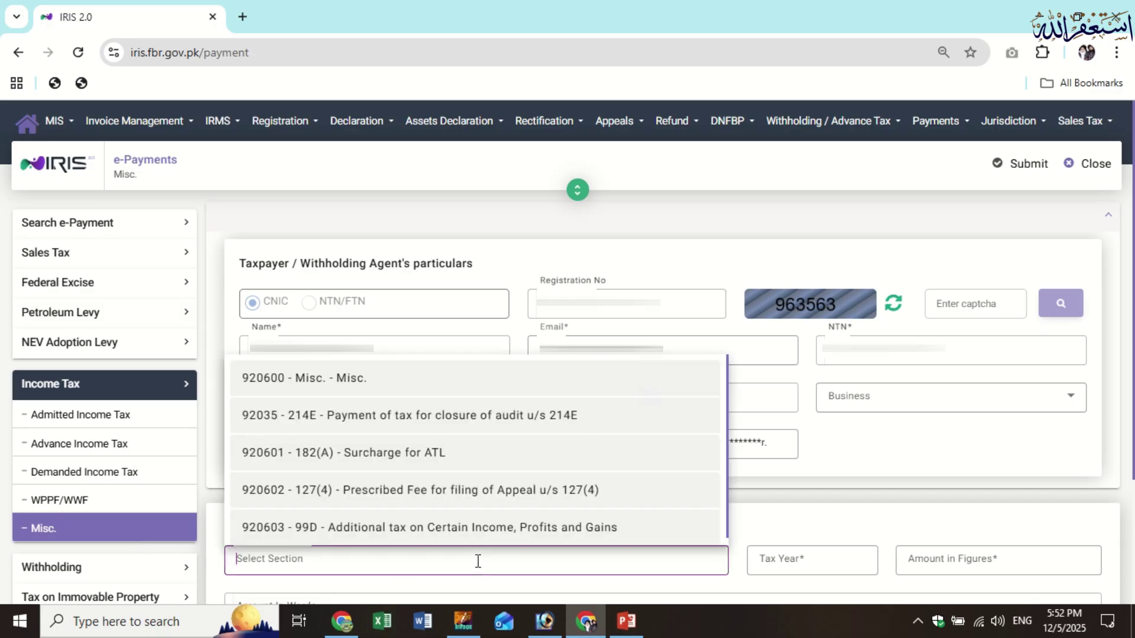
pyautogui.click(440, 467)
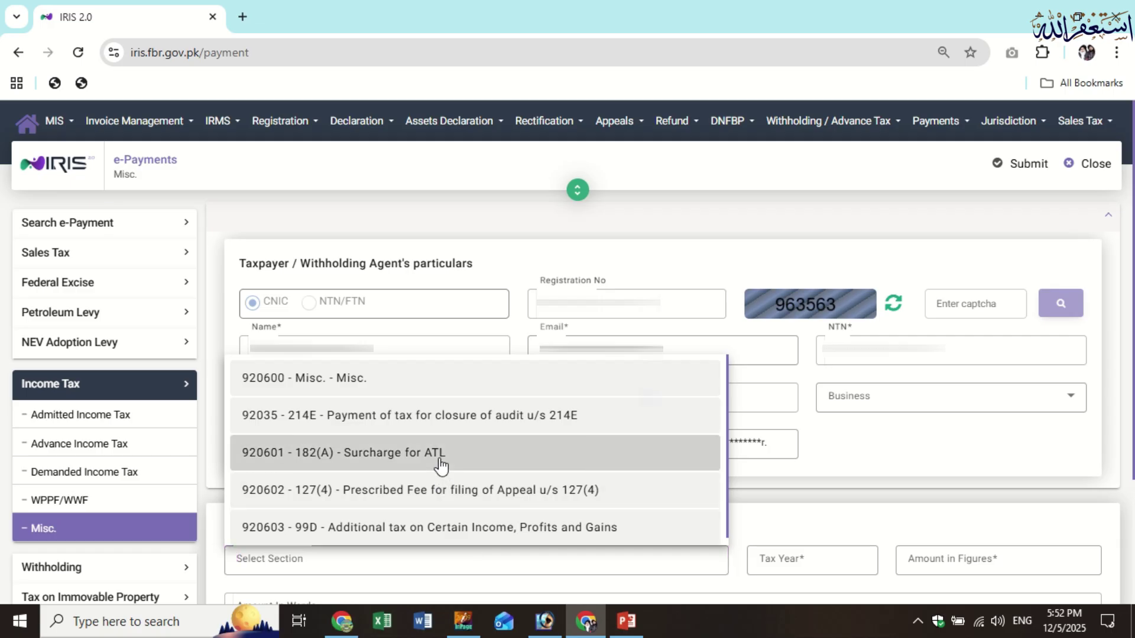
pyautogui.click(825, 563)
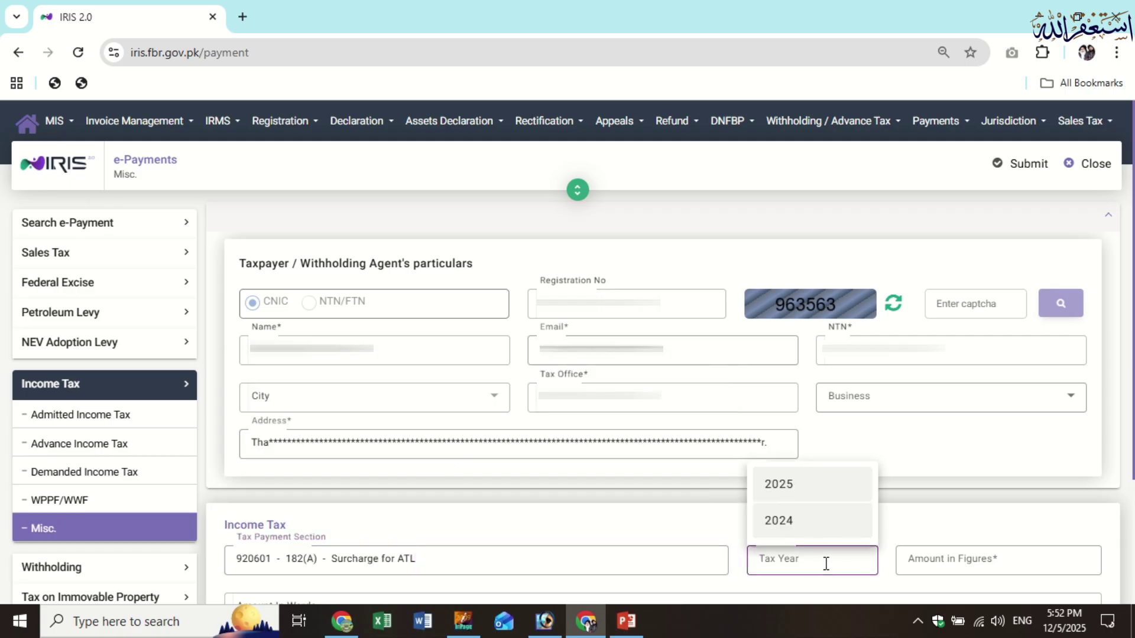
pyautogui.click(808, 495)
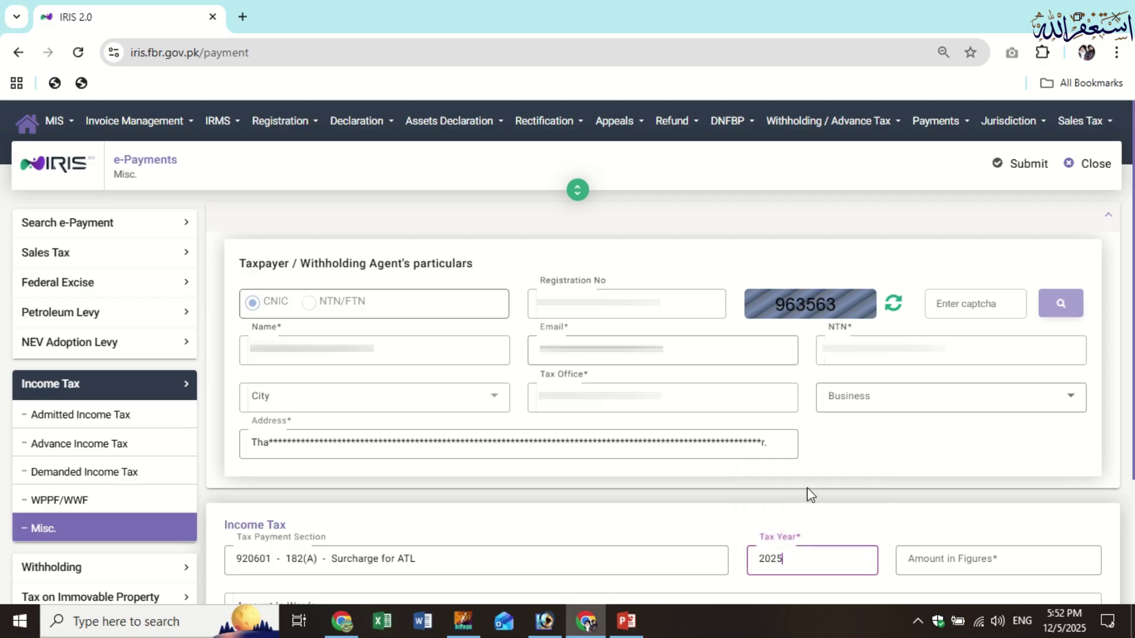
pyautogui.click(958, 558)
pyautogui.write('1,000')
pyautogui.click(984, 501)
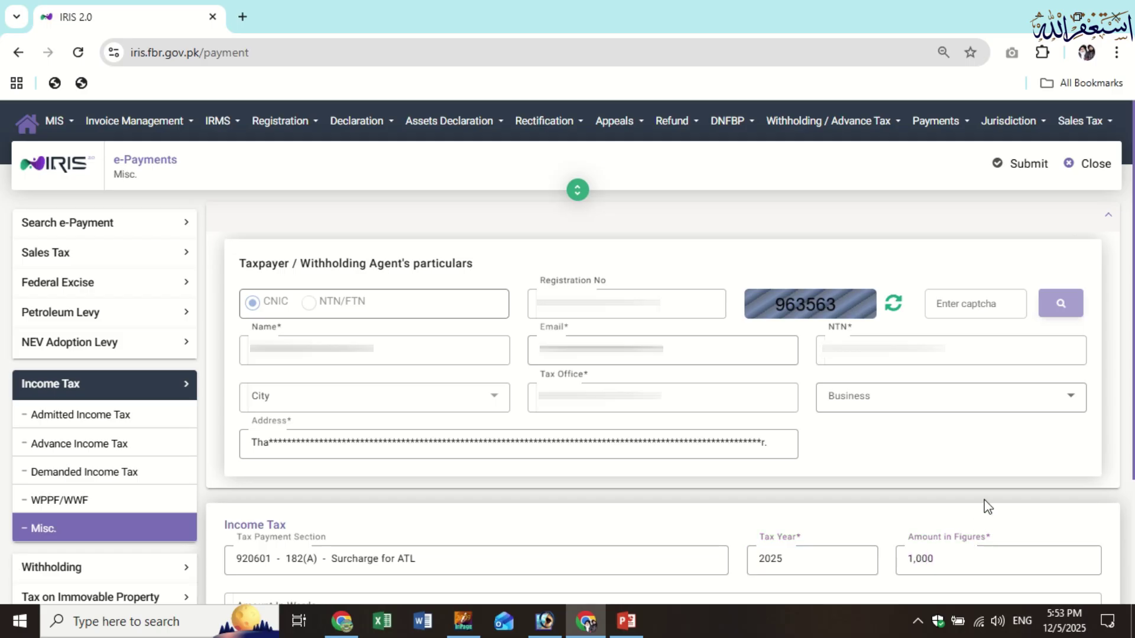
pyautogui.click(1022, 191)
pyautogui.click(530, 428)
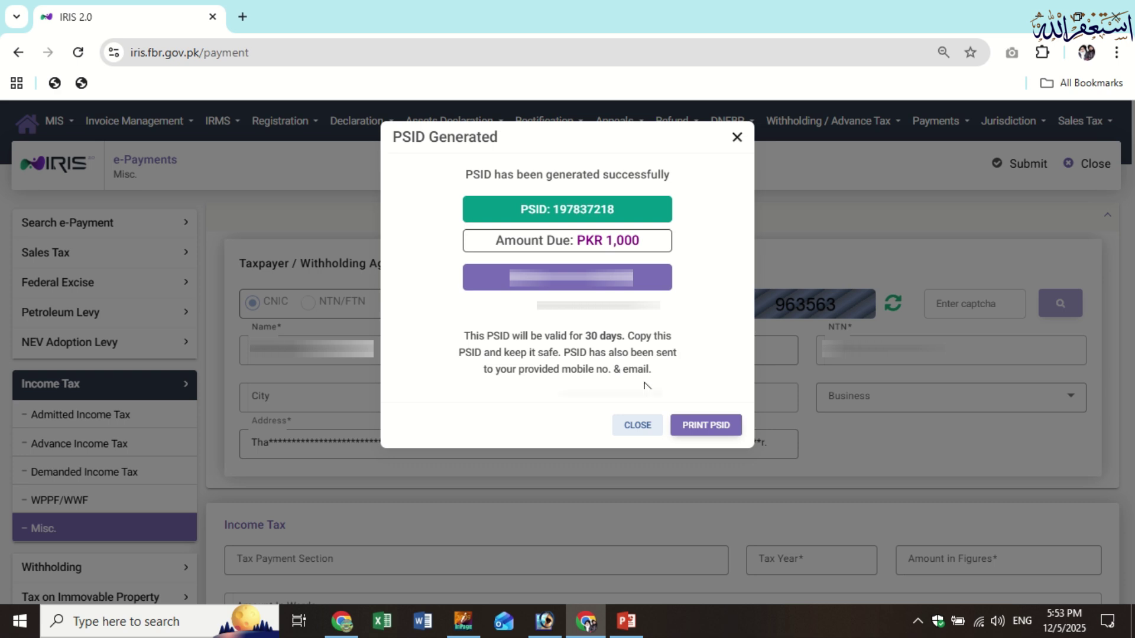
# Close the PSID dialog and e-Payments form, then log out of IRIS
pyautogui.click(637, 425)
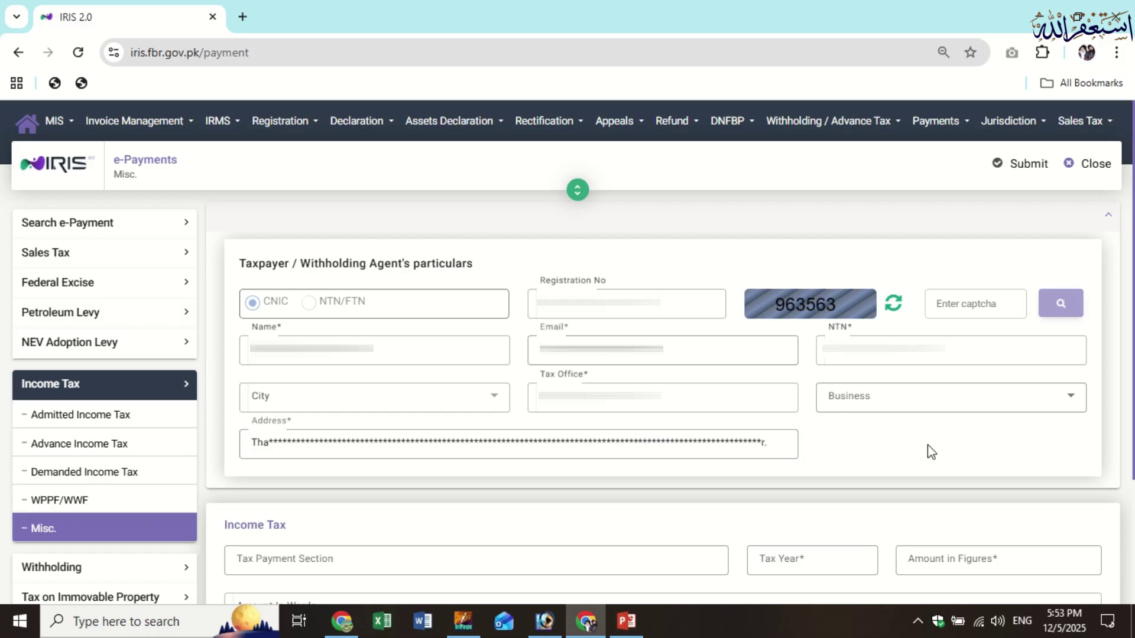
pyautogui.click(1095, 171)
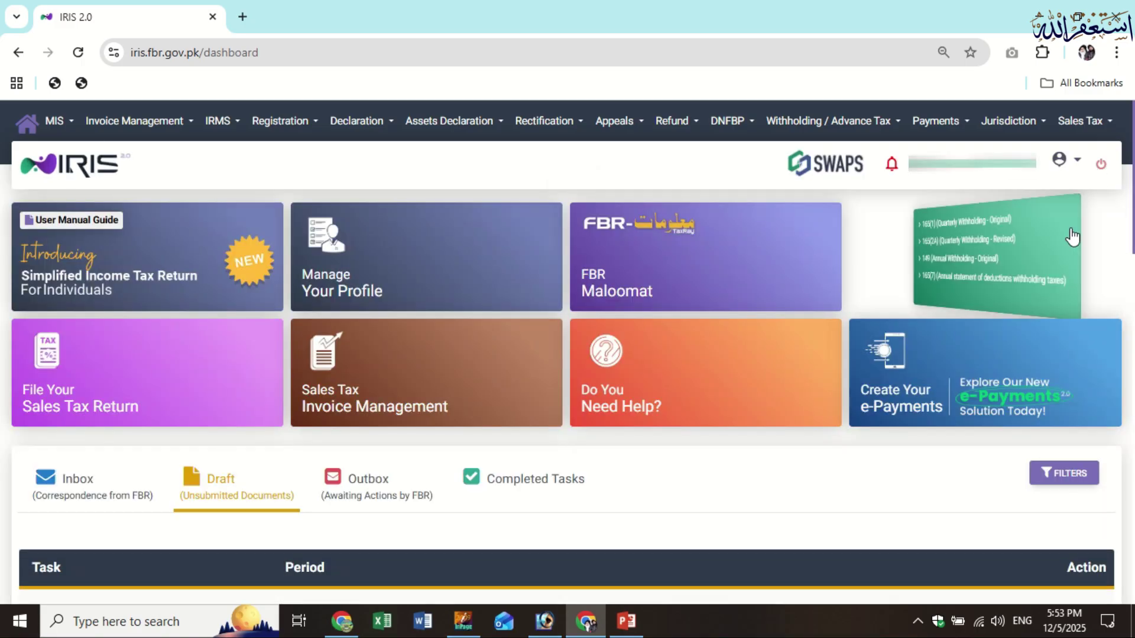
pyautogui.click(1101, 167)
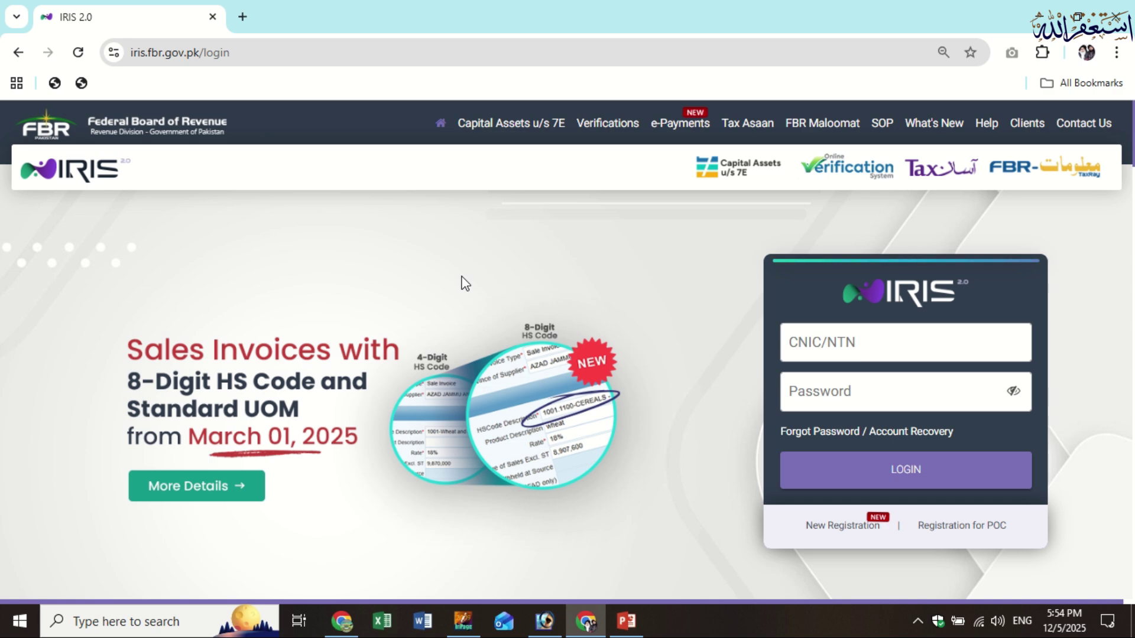
# Set the Active Taxpayer List Parameter Type to CNIC and run Verify, which reports Invalid Captcha
pyautogui.scroll(-5, 465, 284)
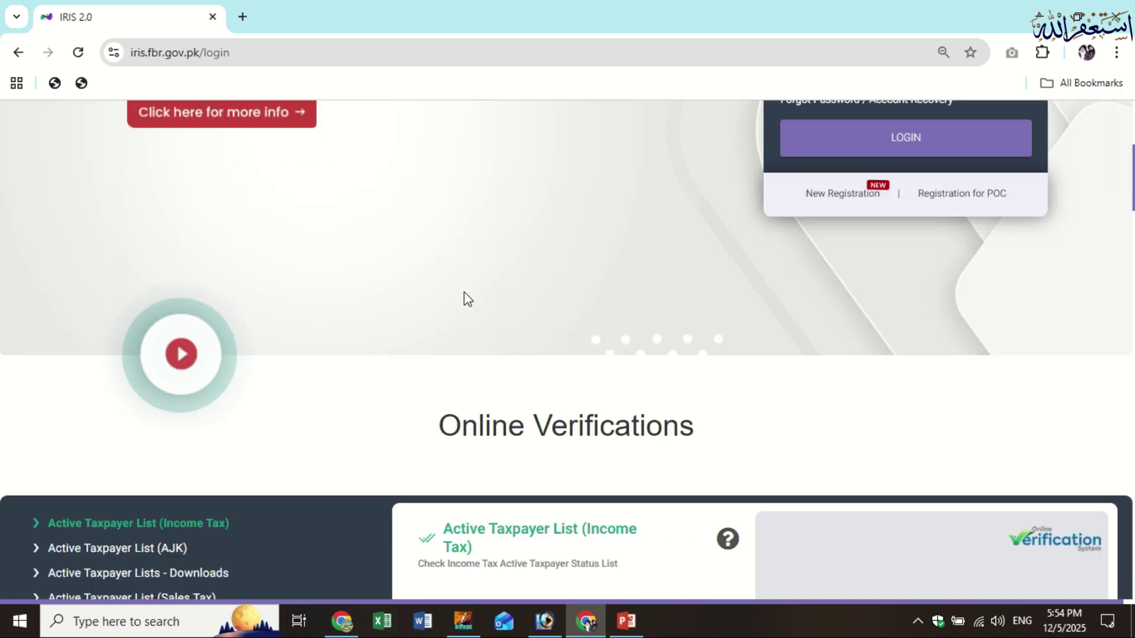
pyautogui.scroll(-5, 473, 307)
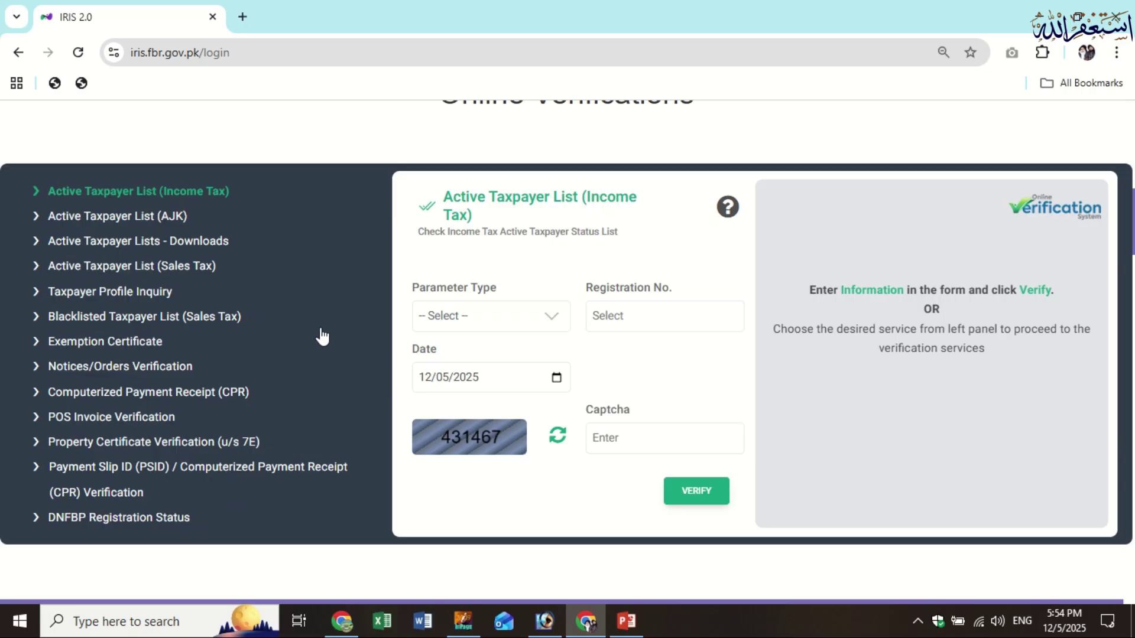
pyautogui.scroll(1, 300, 230)
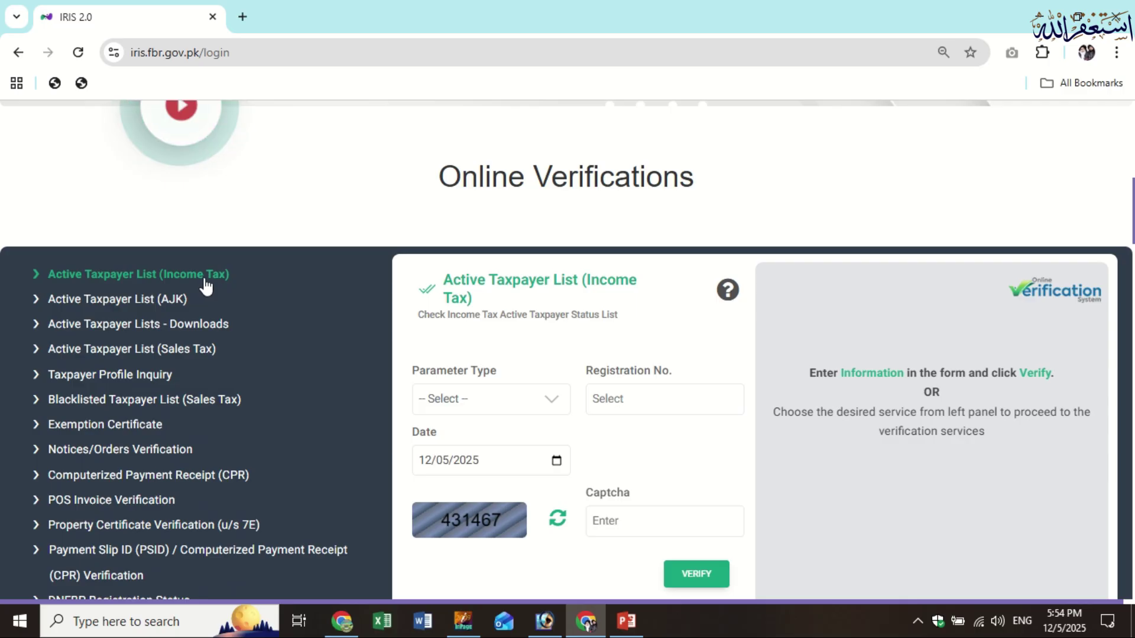
pyautogui.click(513, 406)
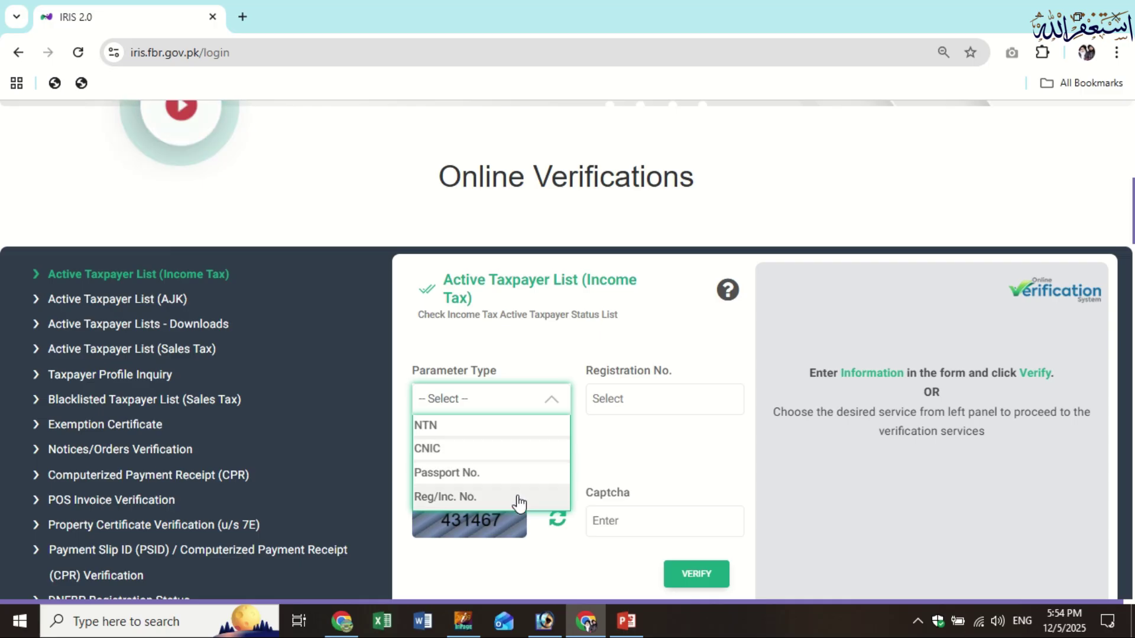
pyautogui.click(501, 448)
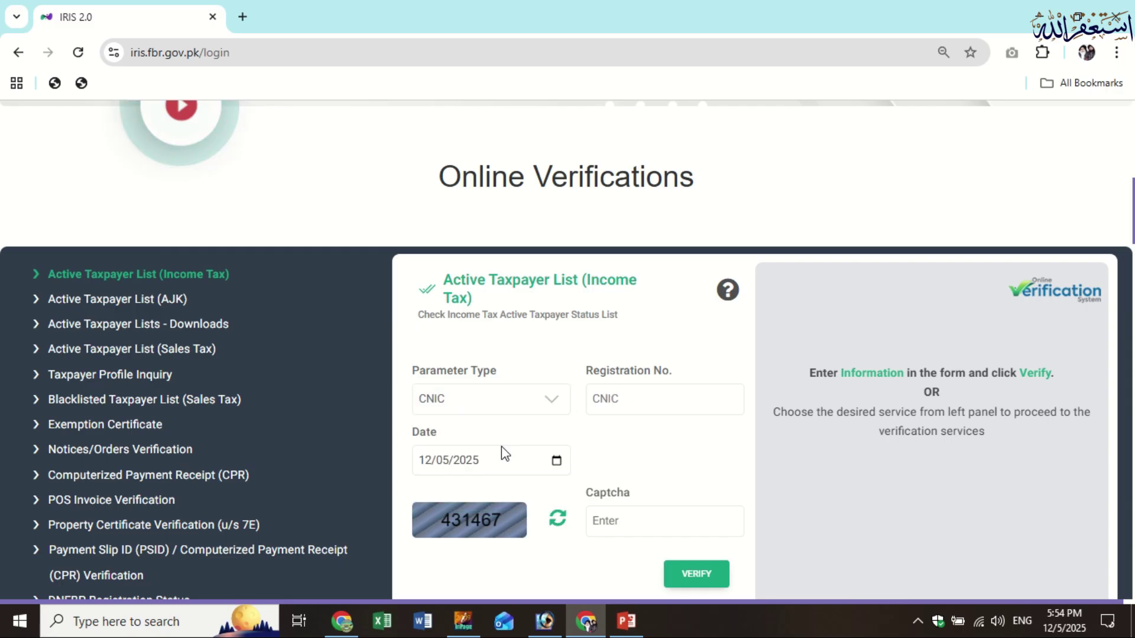
pyautogui.click(657, 399)
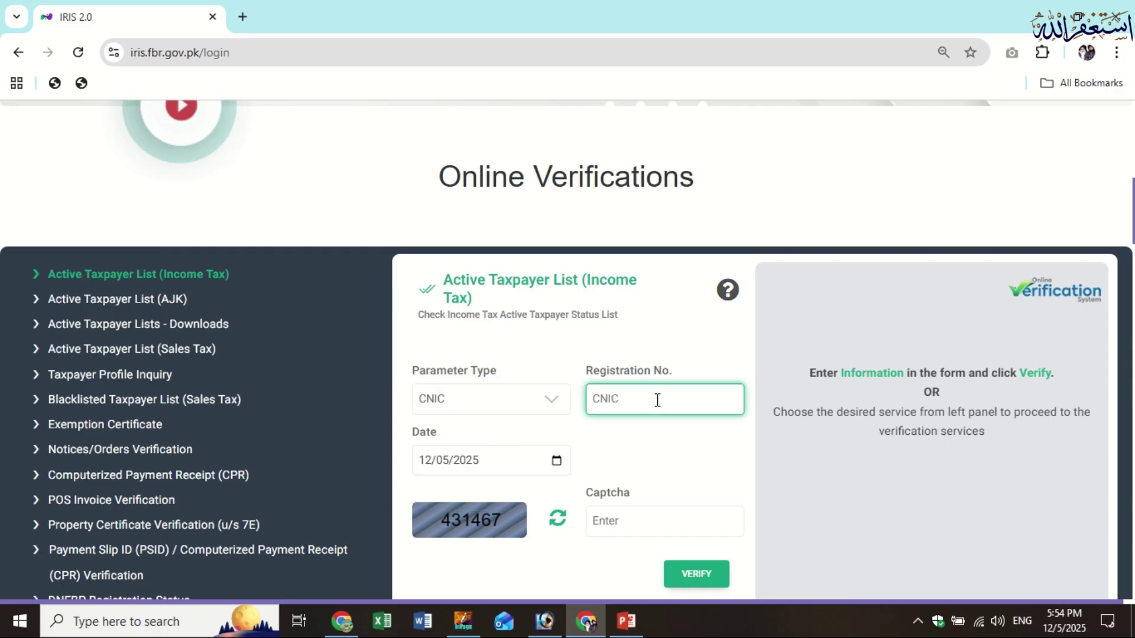
pyautogui.click(651, 527)
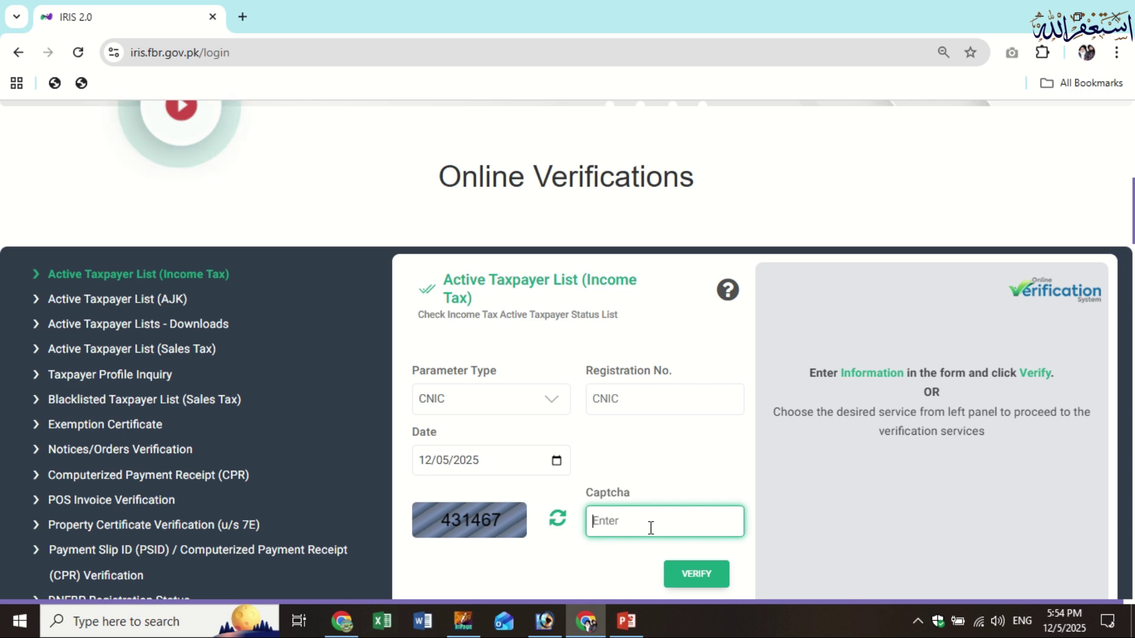
pyautogui.click(697, 575)
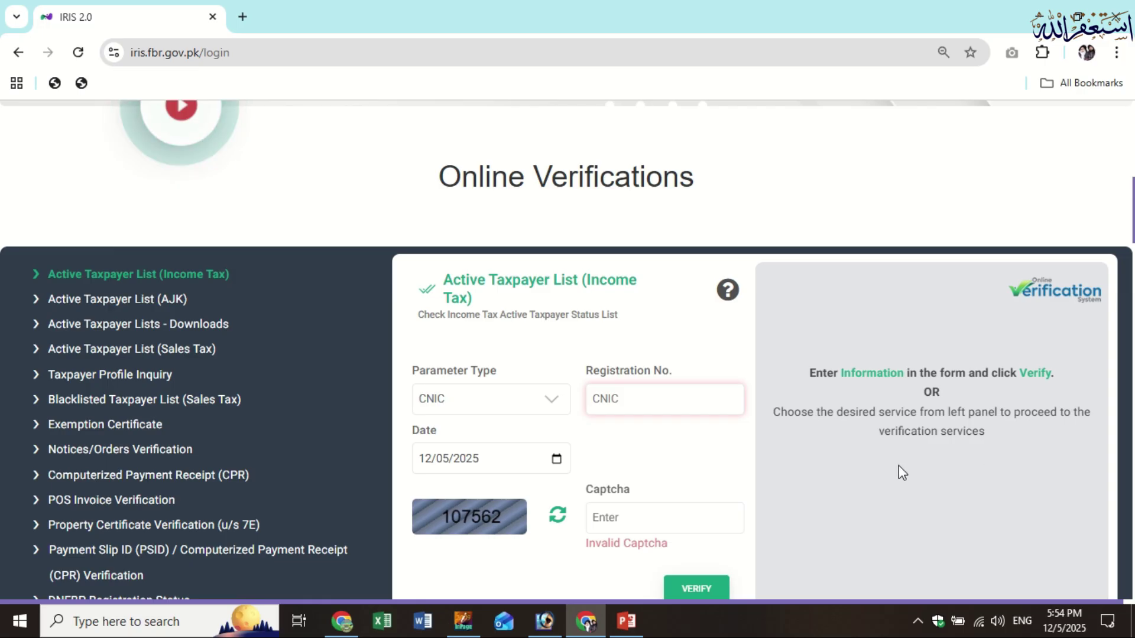